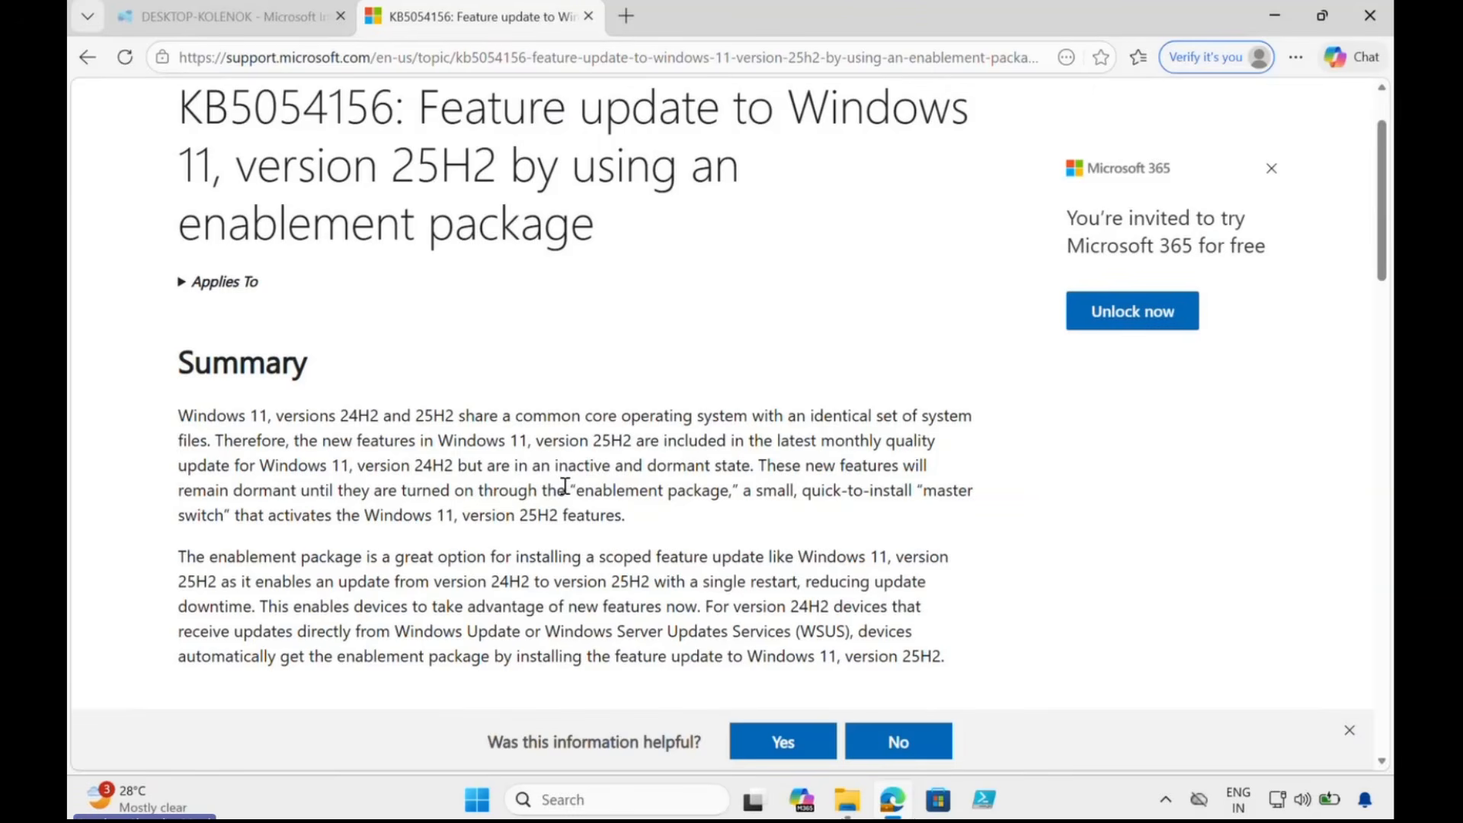
Read the KB5054156 article's summary on the enablement package, its prerequisites and its restart information
drag(569, 492, 731, 496)
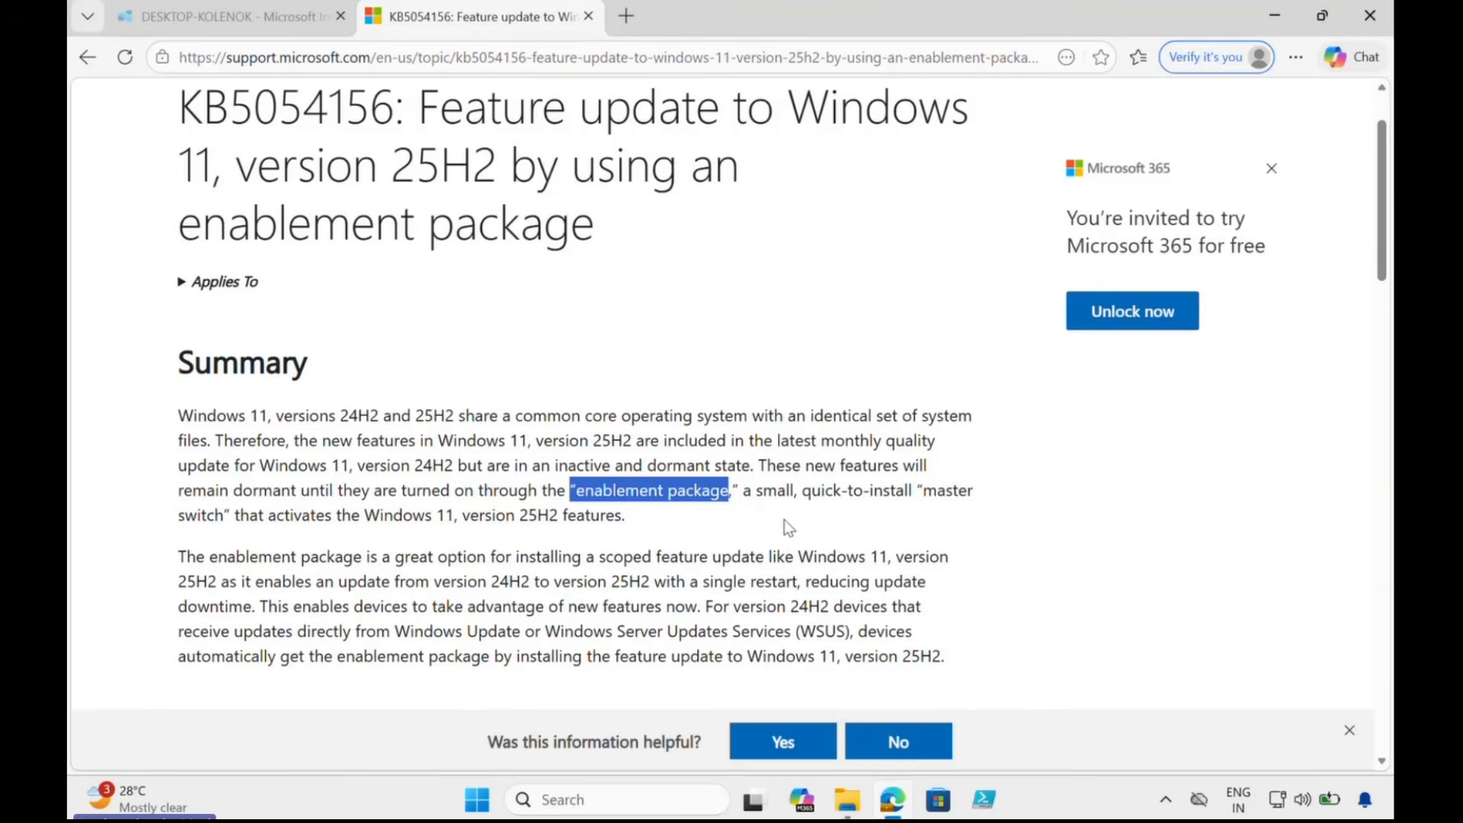
click(610, 456)
scroll(610, 456, down, 1)
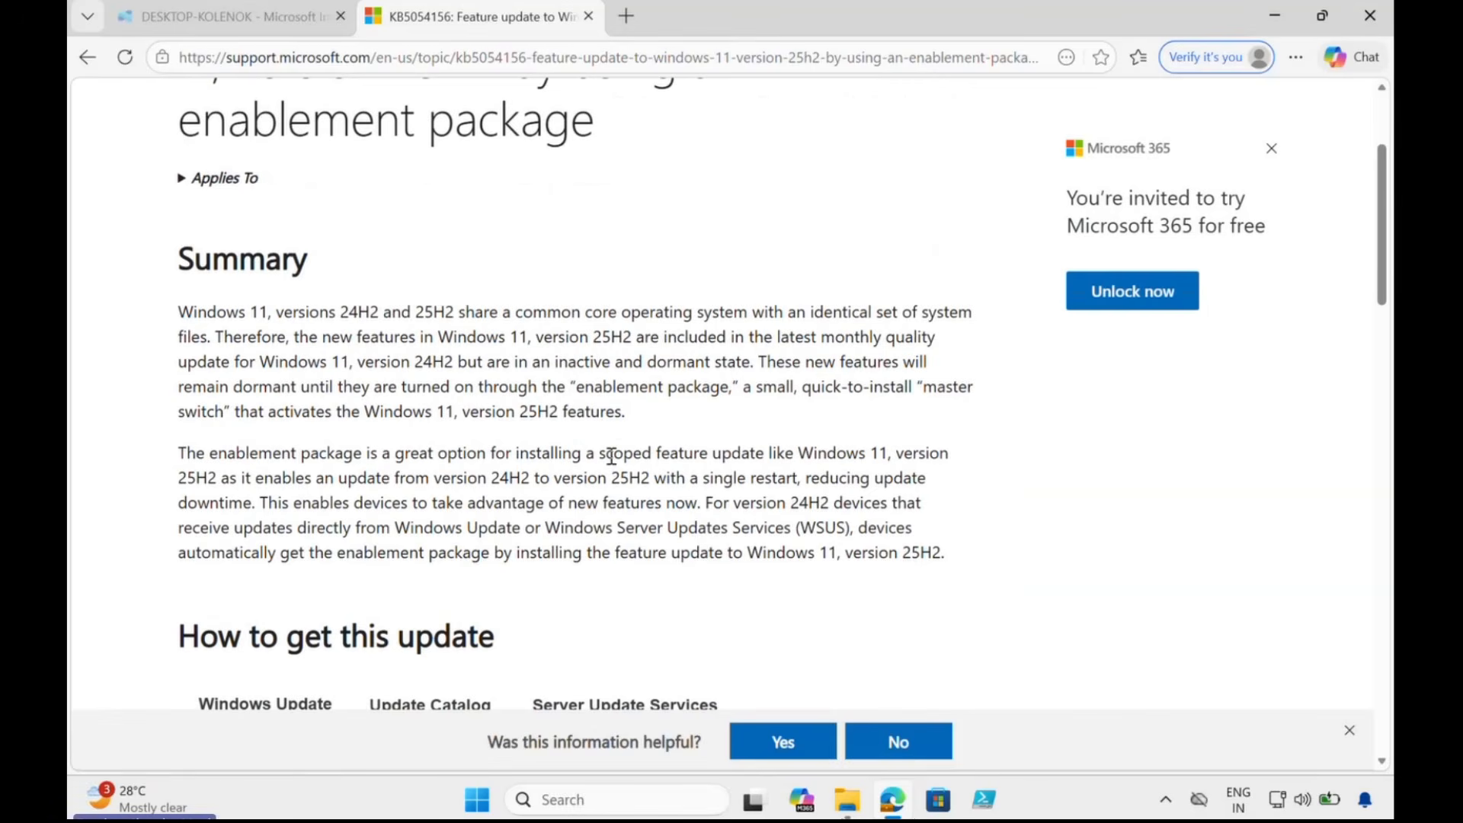
scroll(611, 456, down, 7)
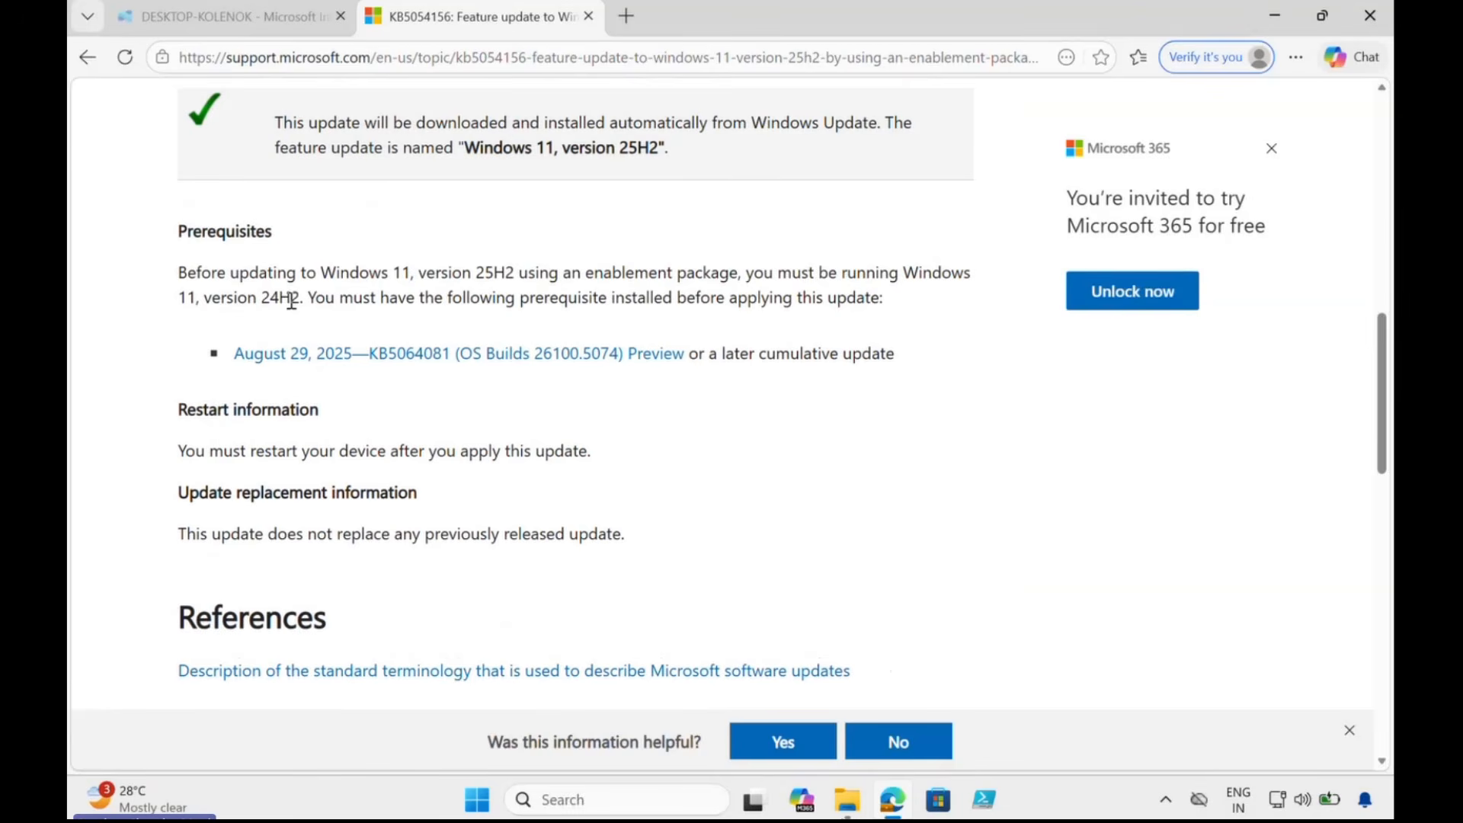
drag(303, 297, 183, 296)
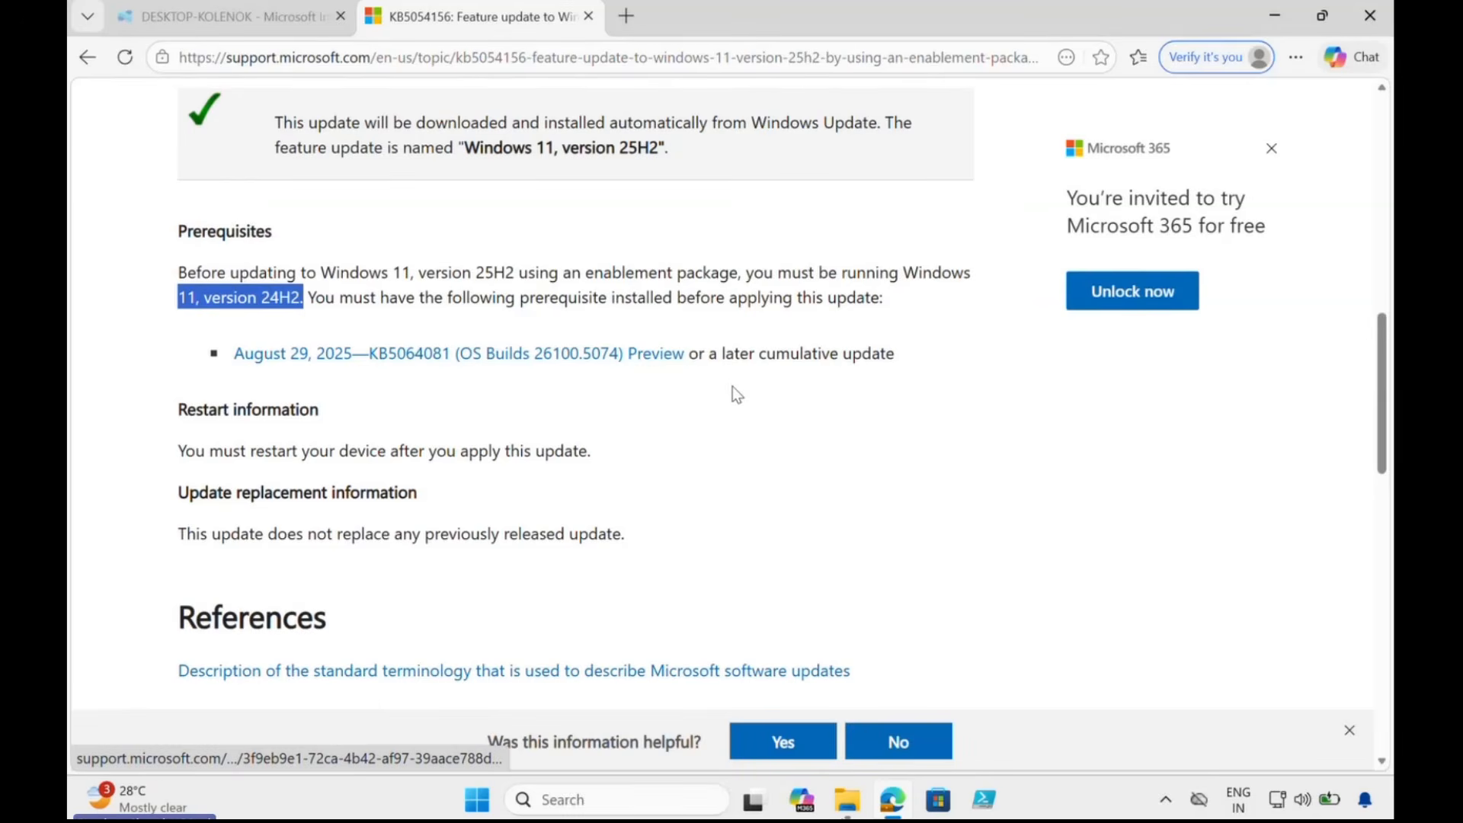
drag(896, 353, 237, 357)
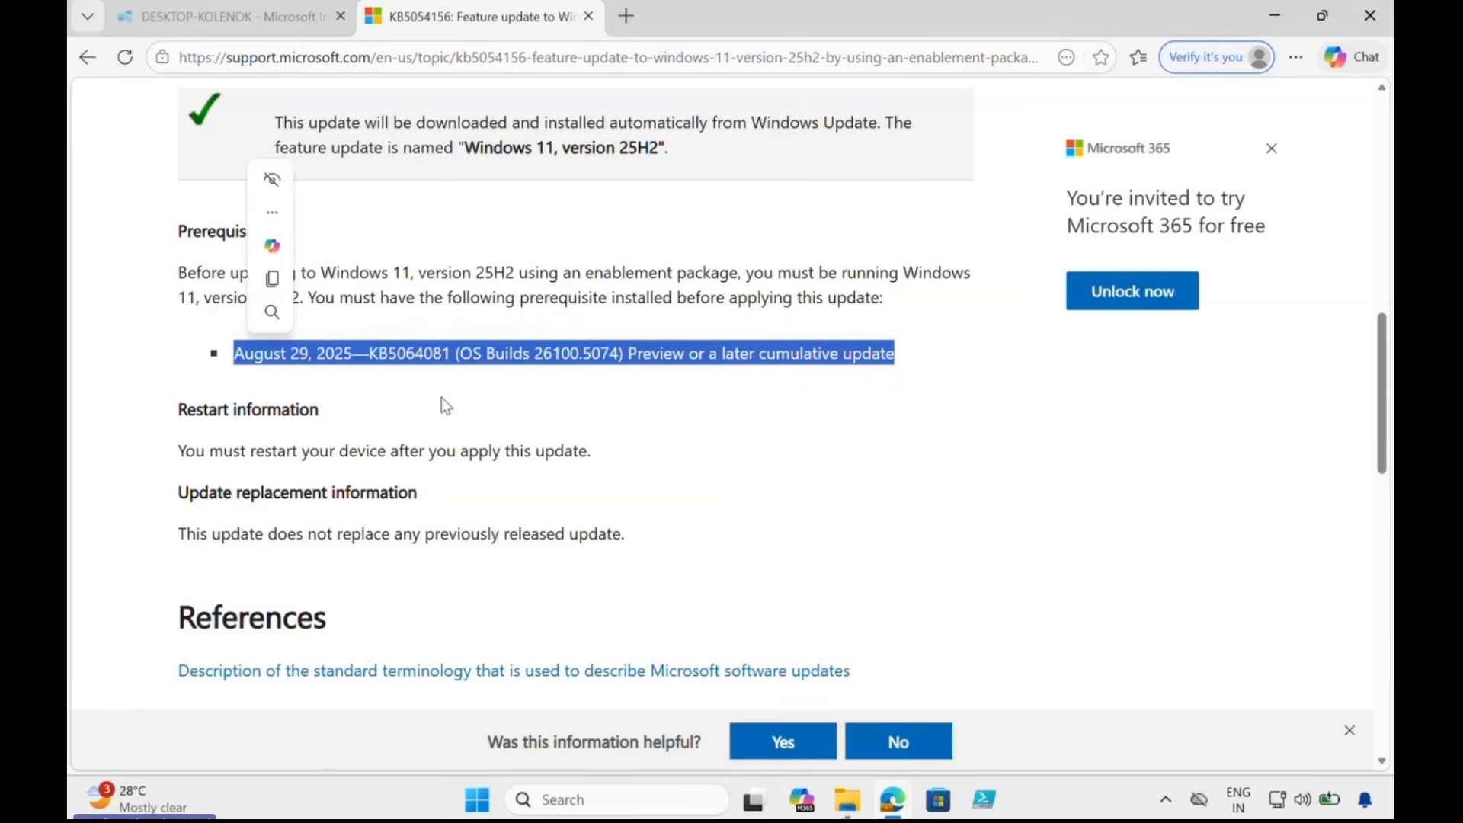
click(441, 397)
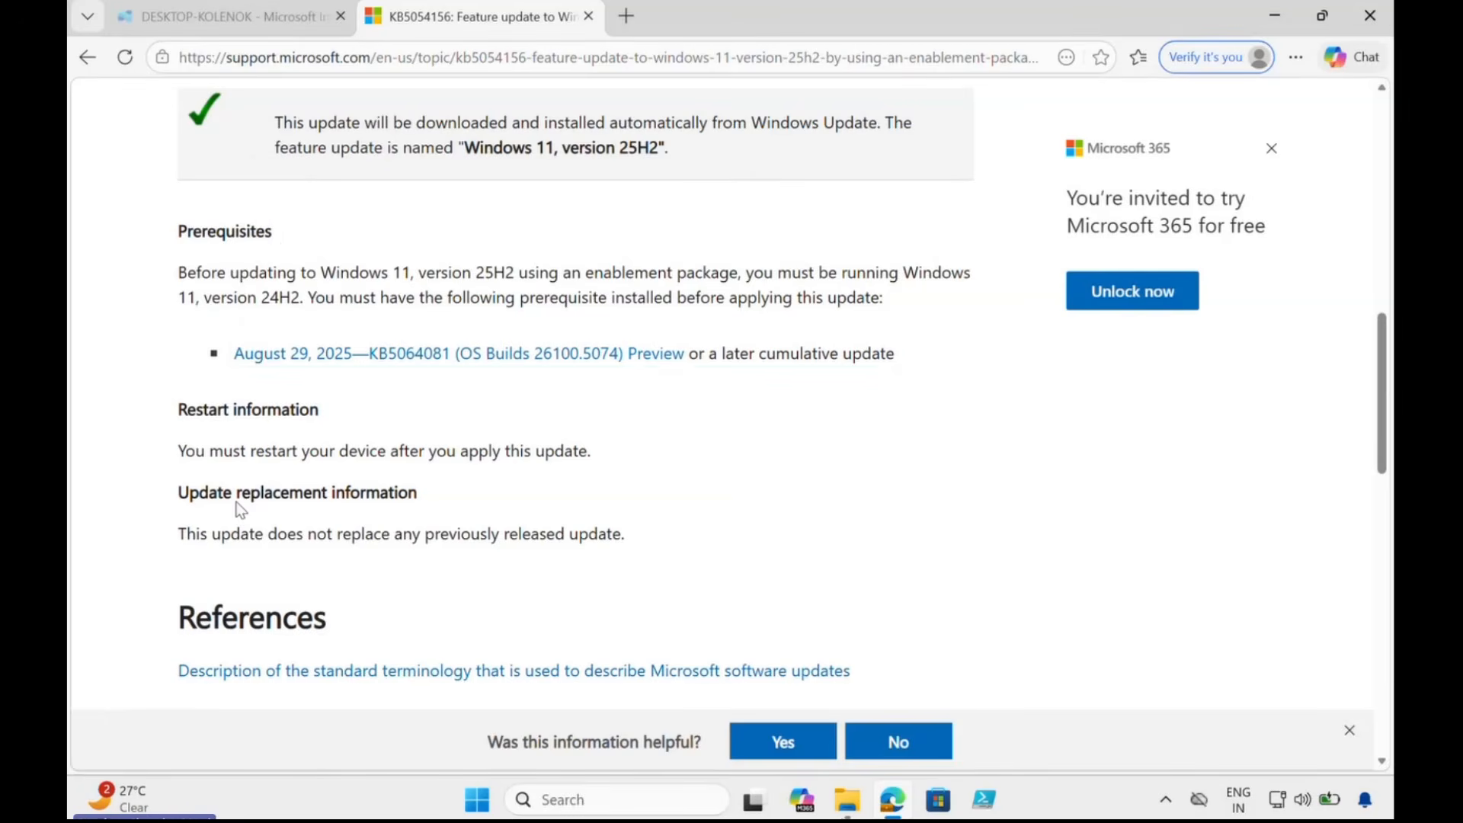
drag(199, 476, 177, 451)
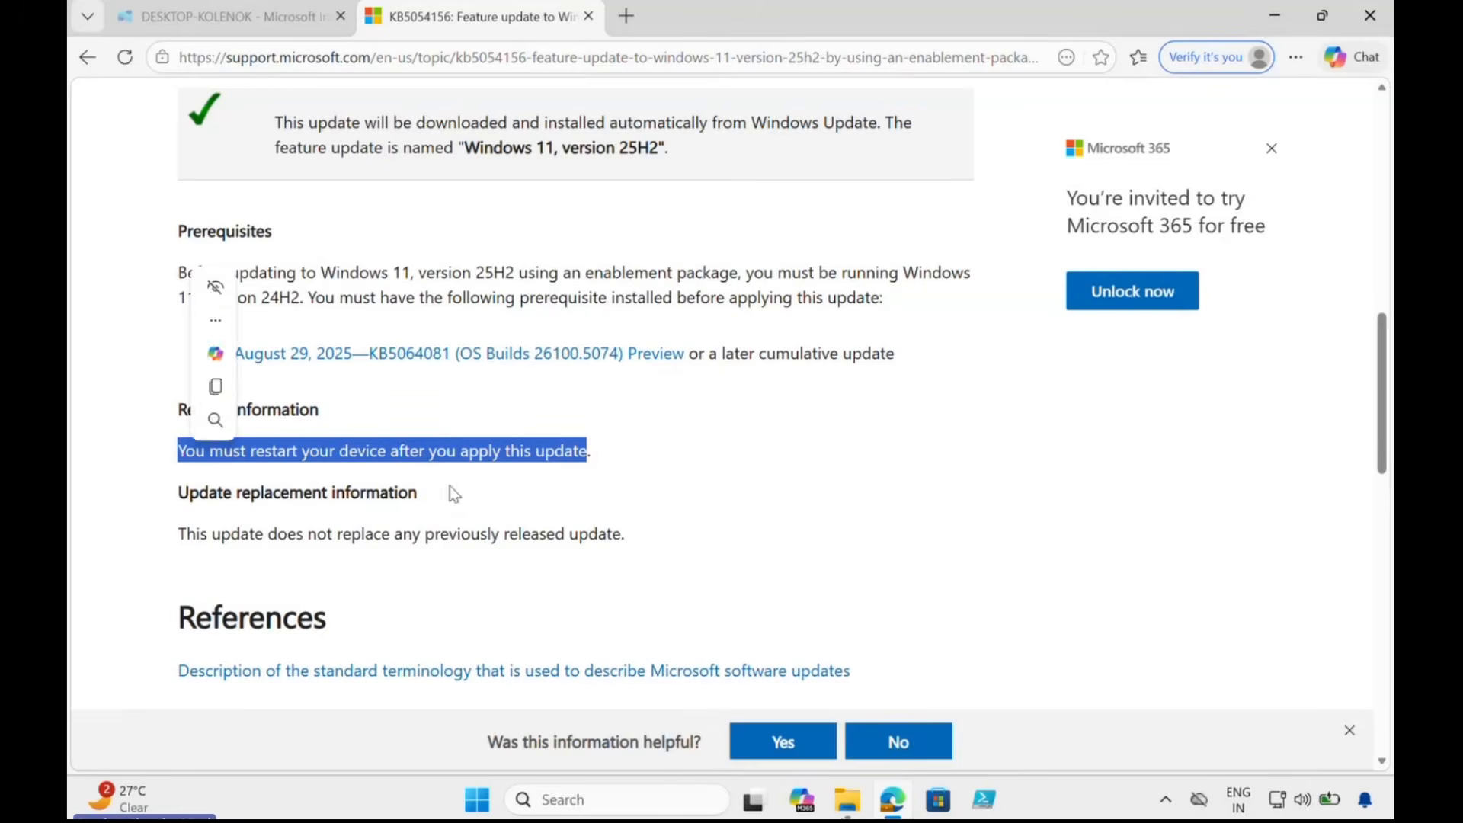
Expand the article's Applies To section and review the Windows 11 editions covered by the update
scroll(719, 471, up, 15)
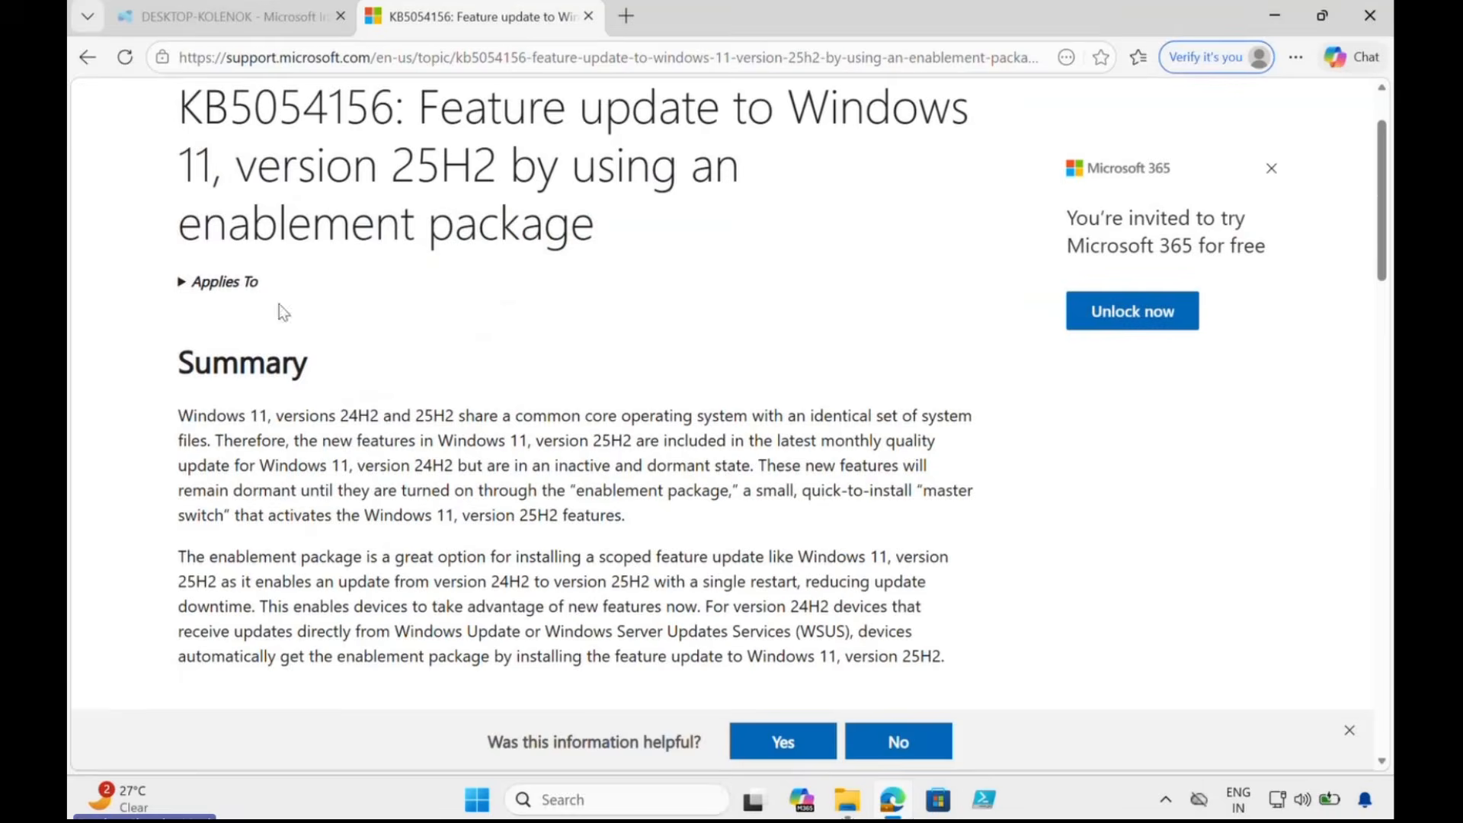
click(183, 285)
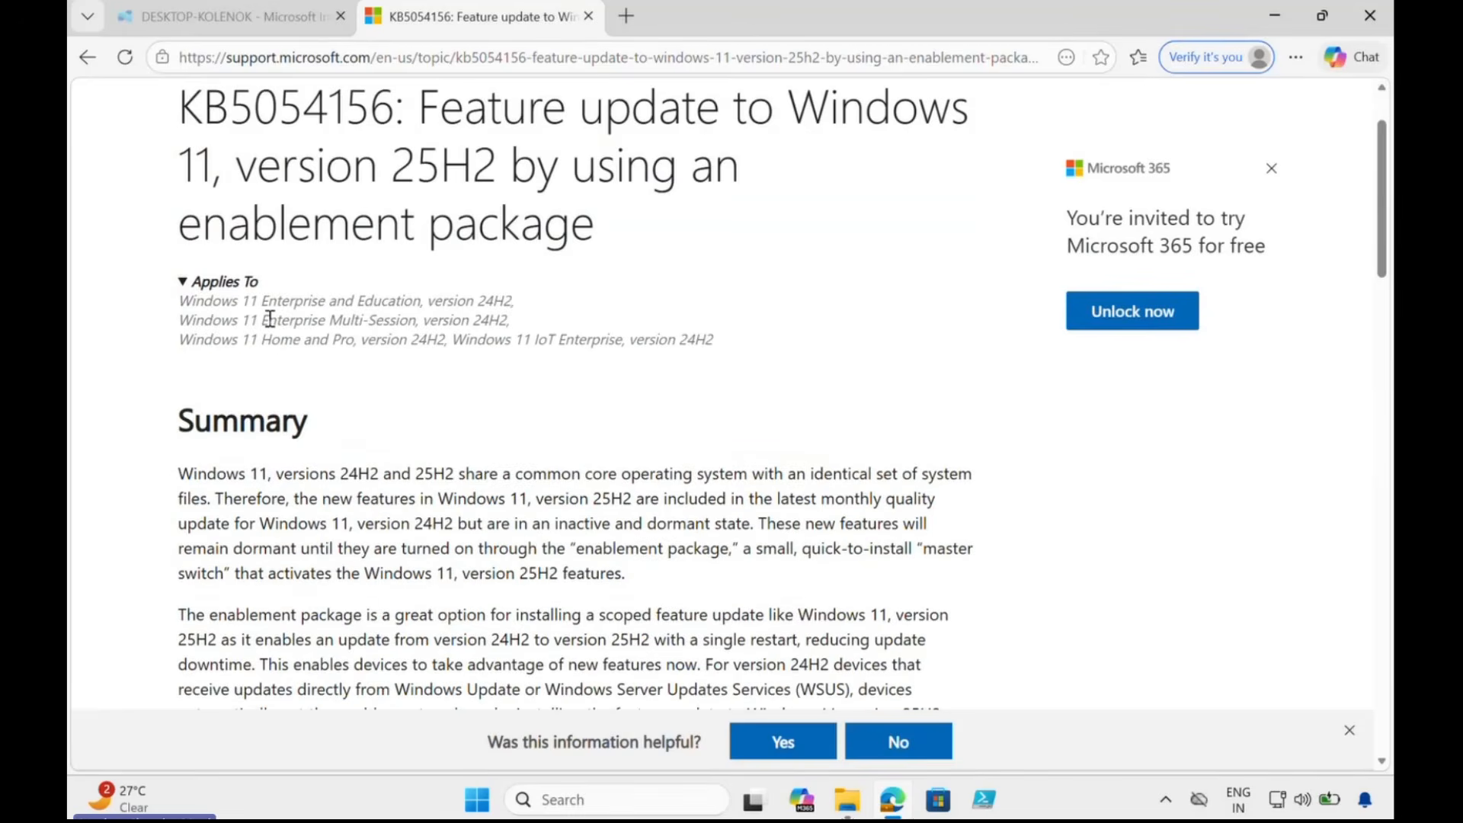
drag(261, 301, 503, 301)
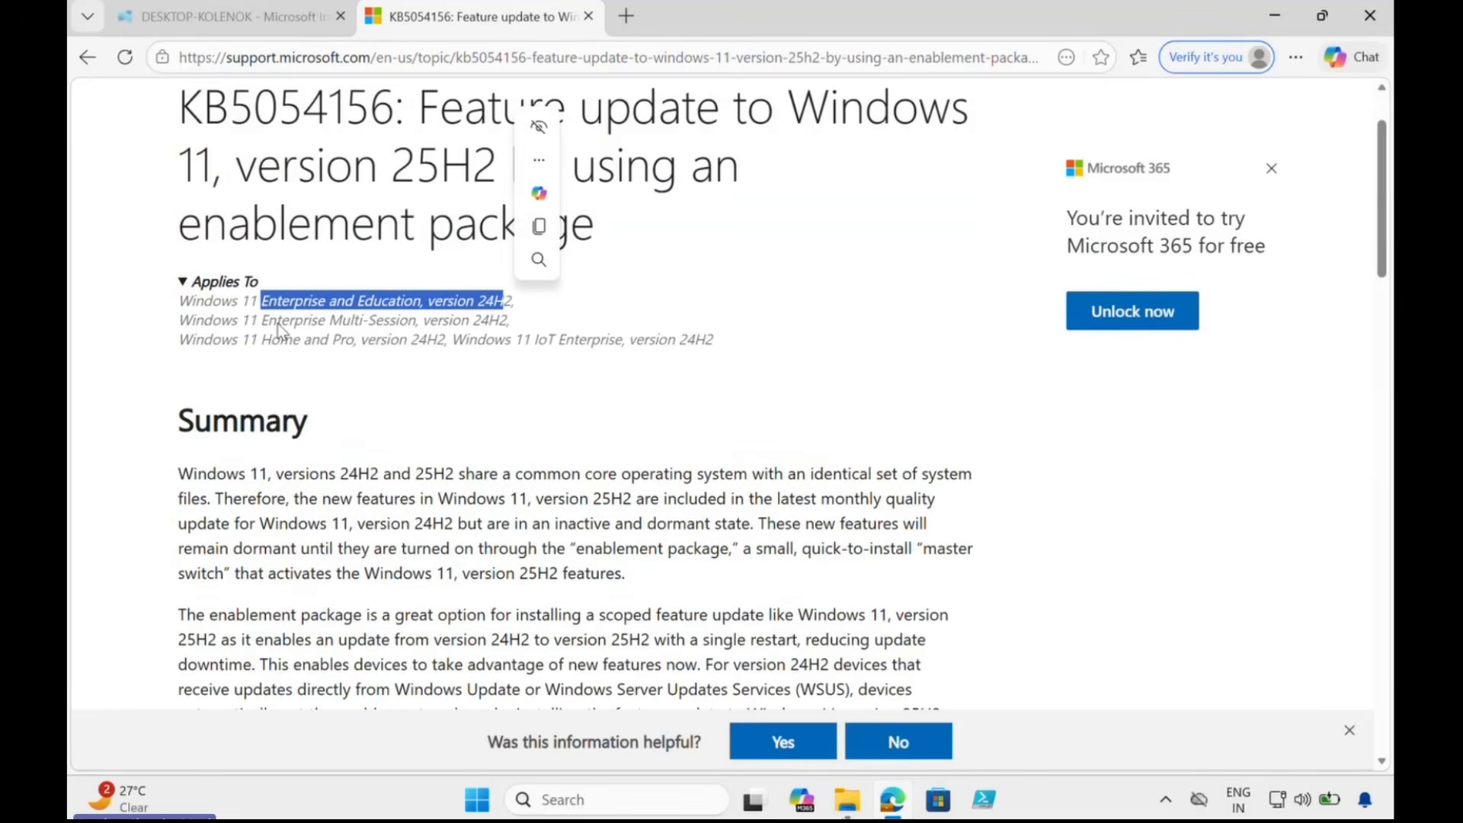
drag(268, 320, 408, 320)
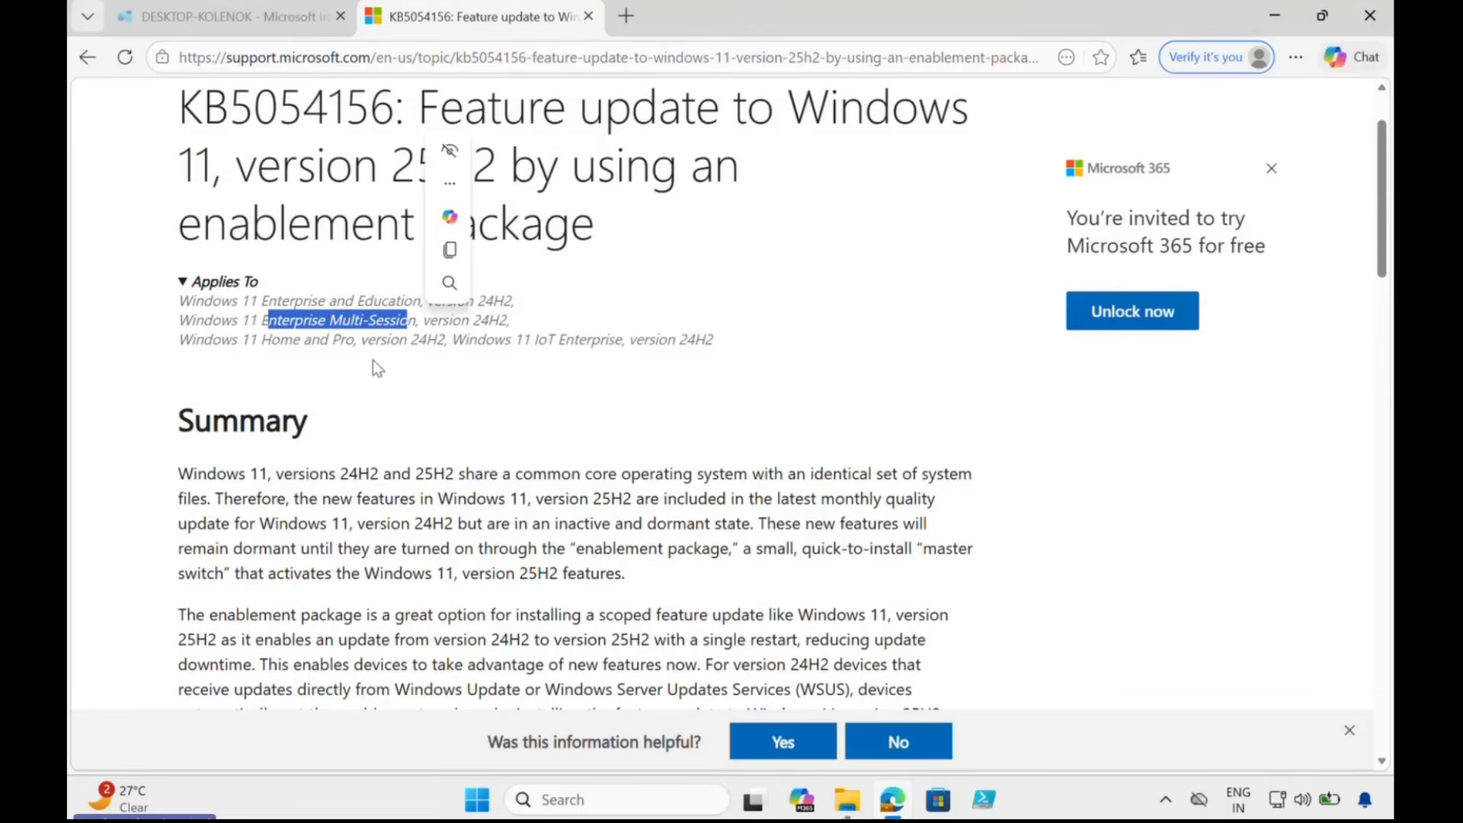
click(307, 369)
drag(268, 340, 446, 340)
click(446, 340)
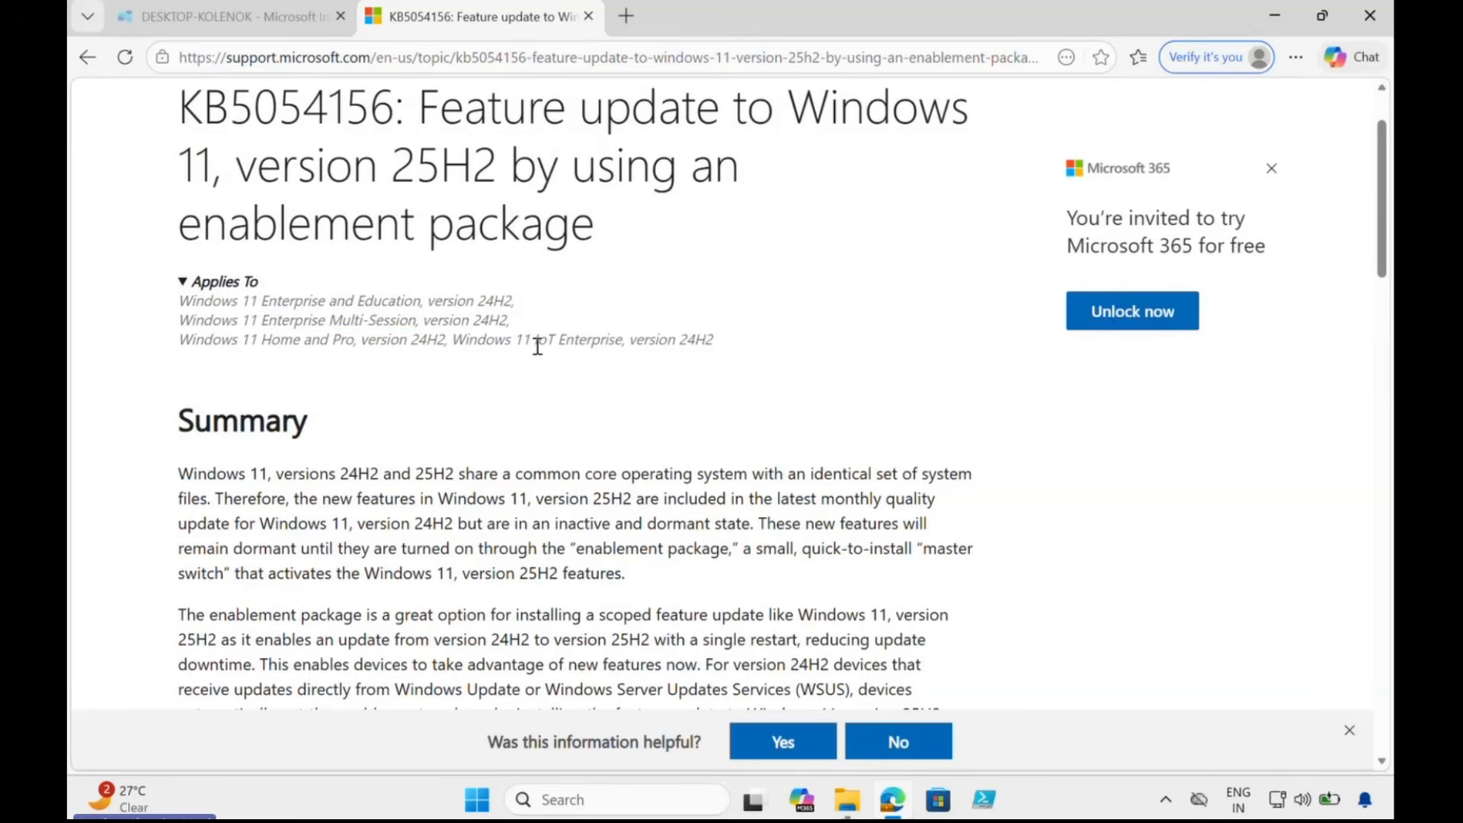
drag(733, 343, 178, 298)
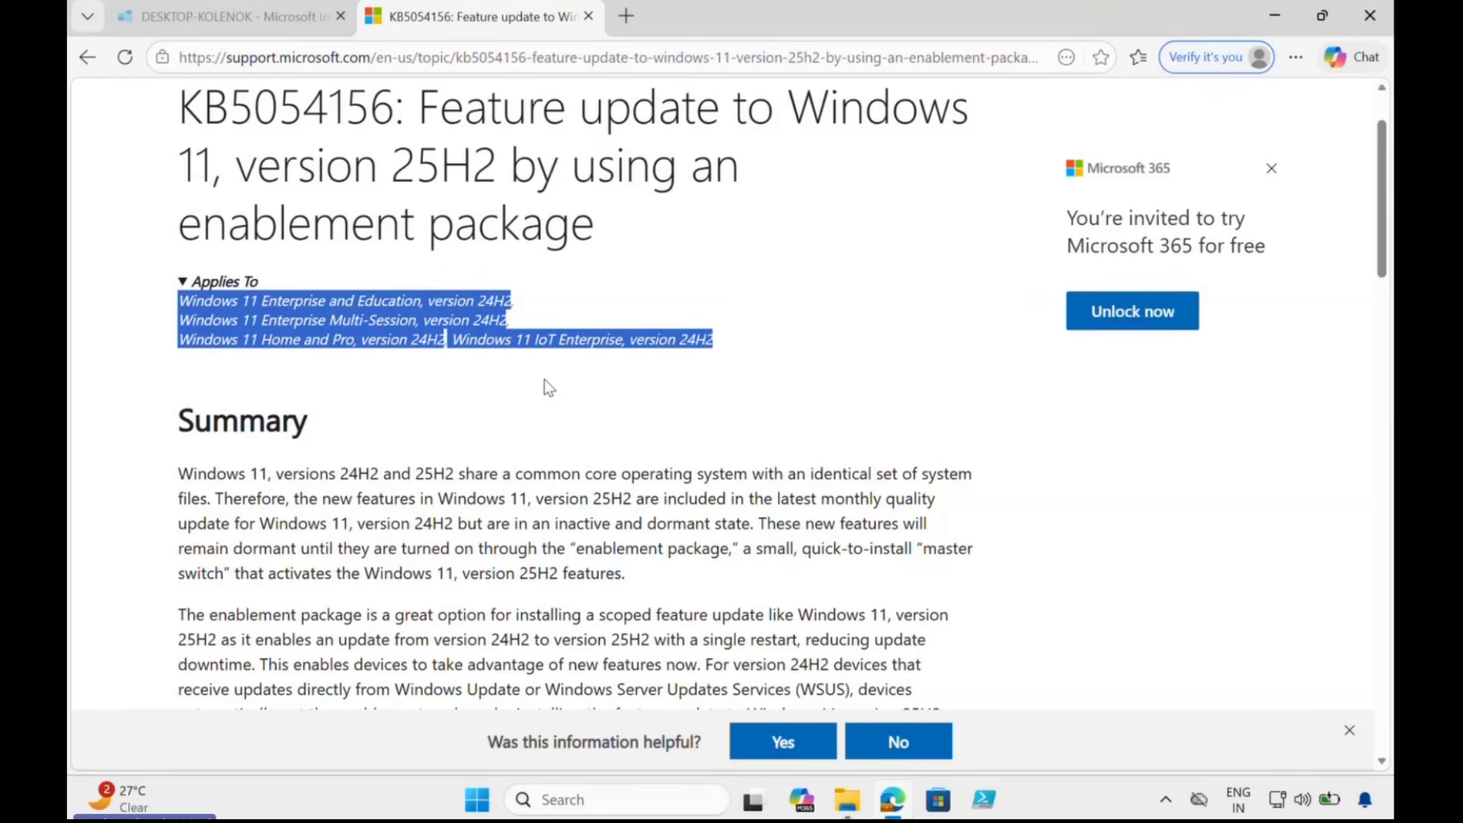
Run winver to show this device's Windows version and OS build
click(630, 799)
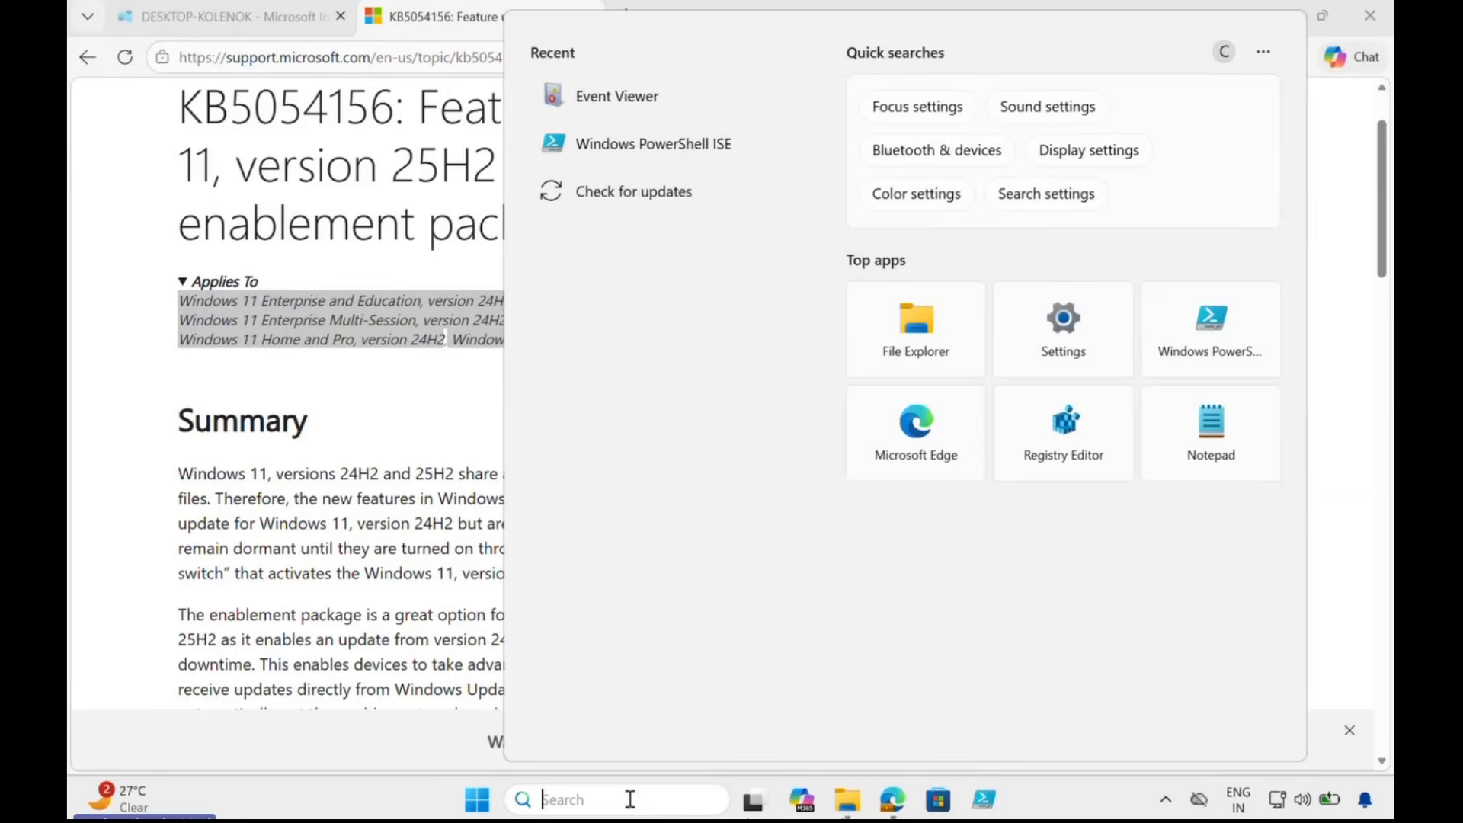
text(winver)
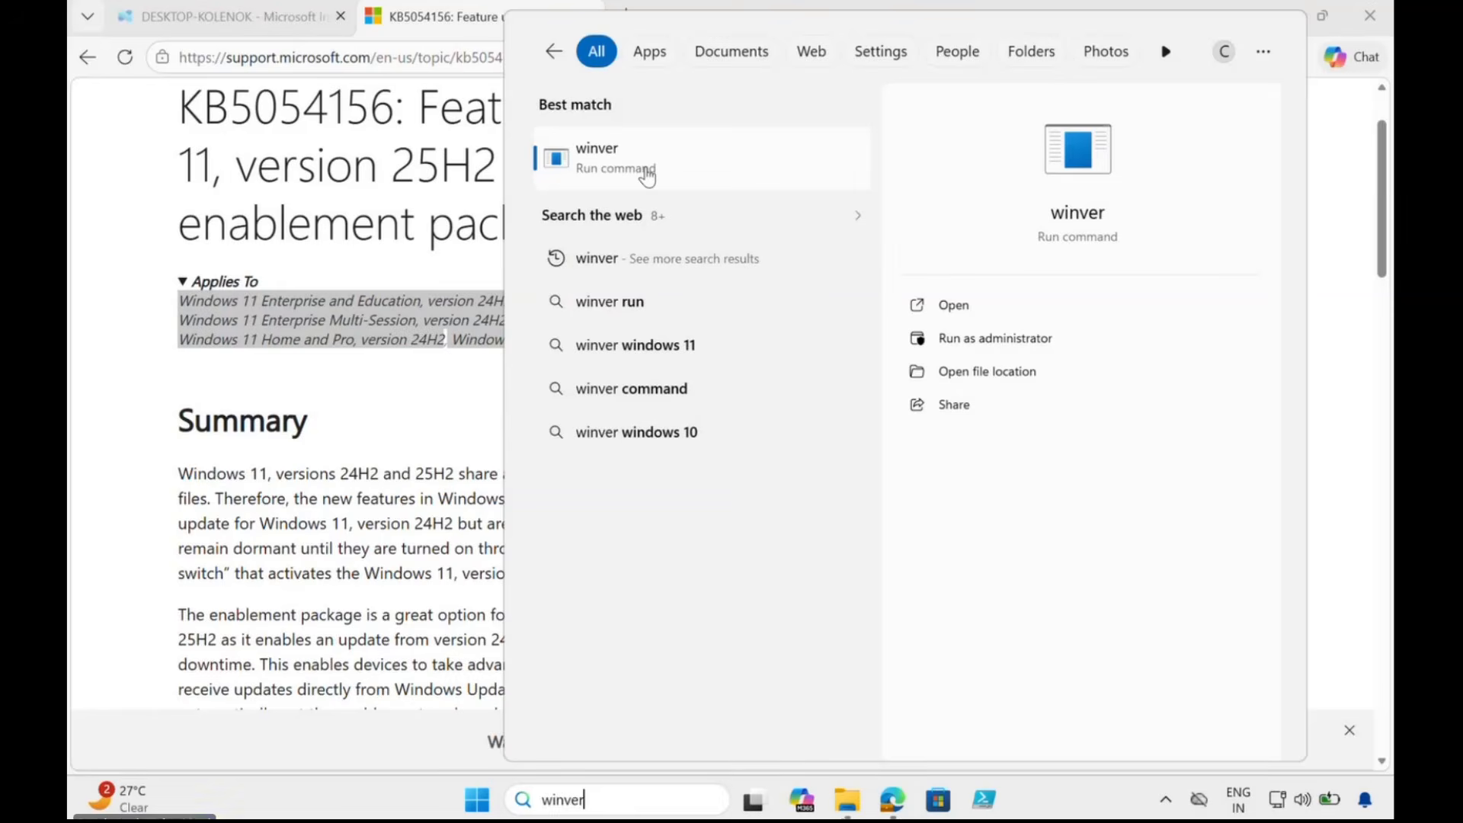
click(646, 166)
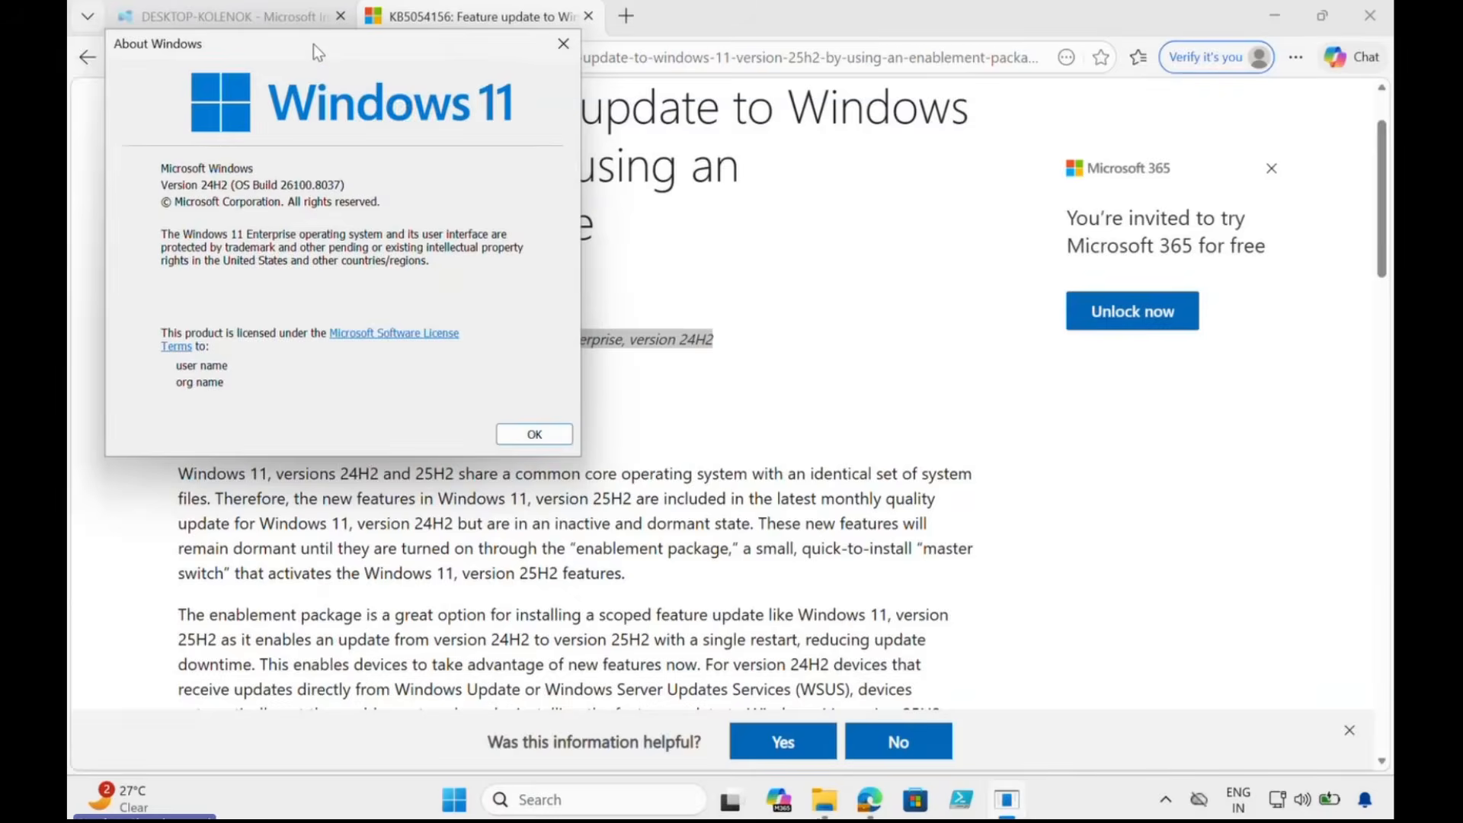
Compare the Windows version and build in the About Windows dialog with the article's prerequisites, and return to the article
drag(314, 44, 796, 69)
scroll(725, 527, down, 3)
scroll(597, 550, down, 8)
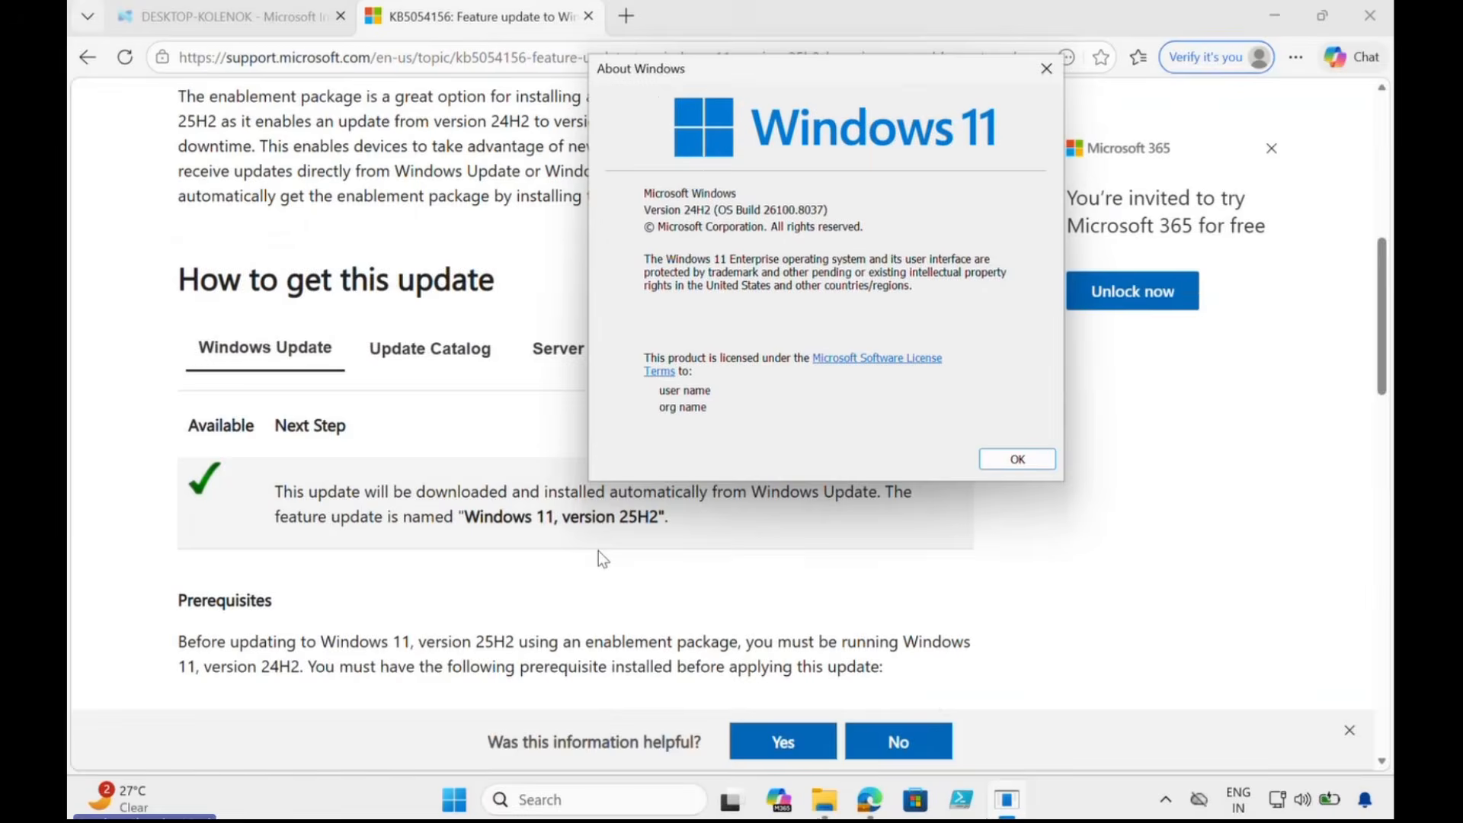
drag(801, 85, 638, 484)
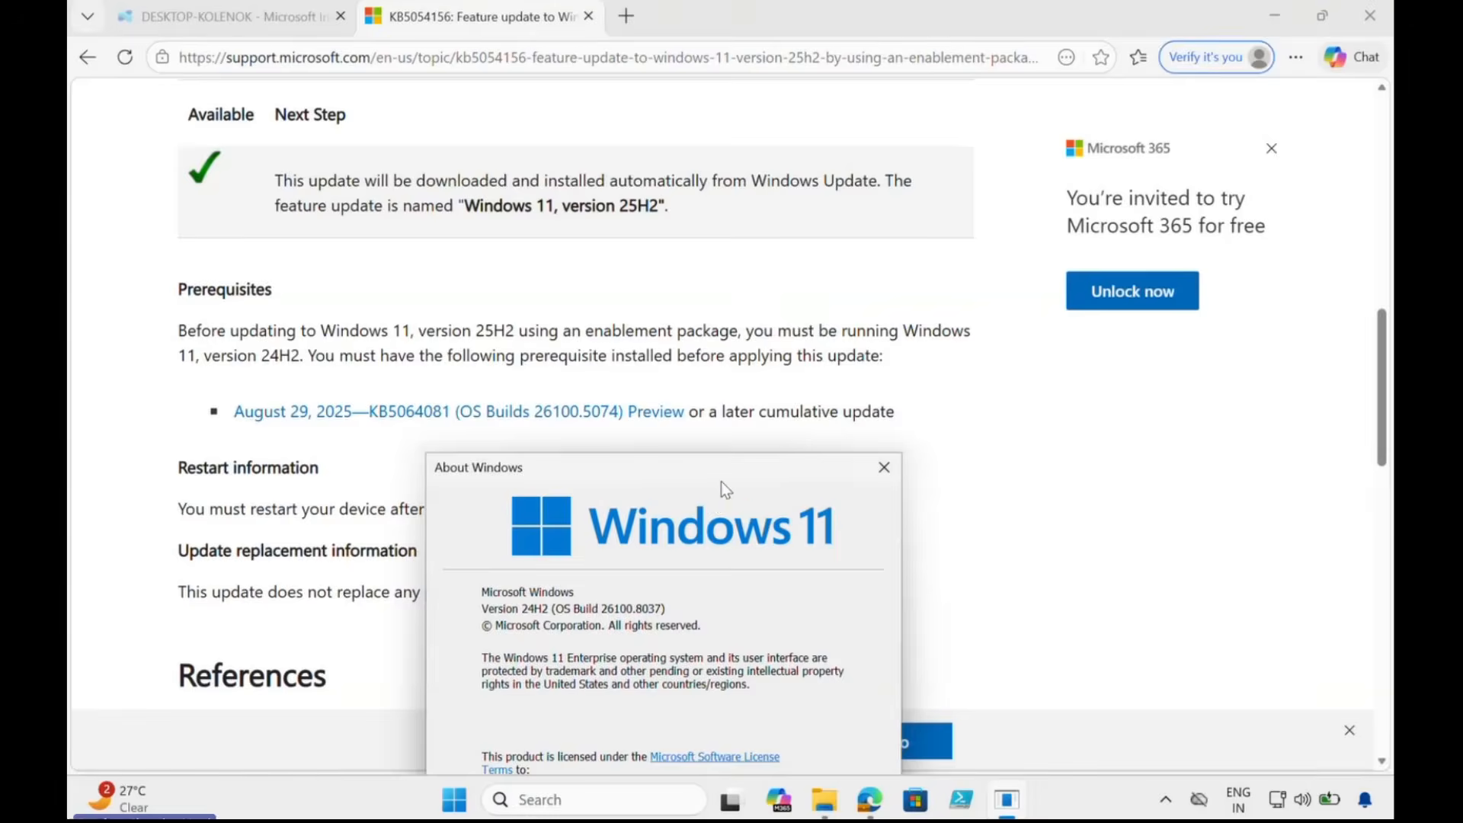
drag(720, 482, 830, 258)
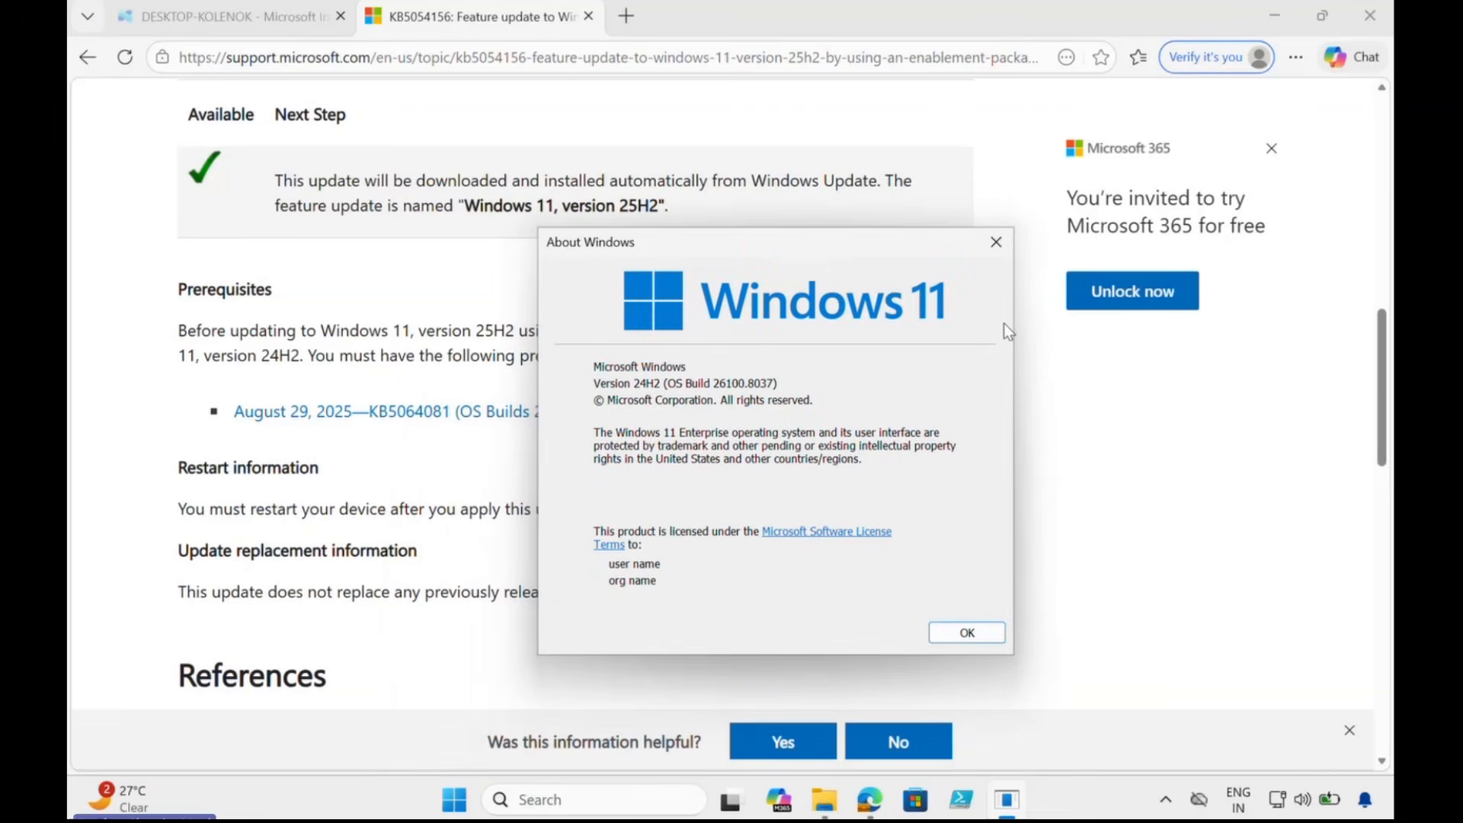
scroll(1154, 432, up, 10)
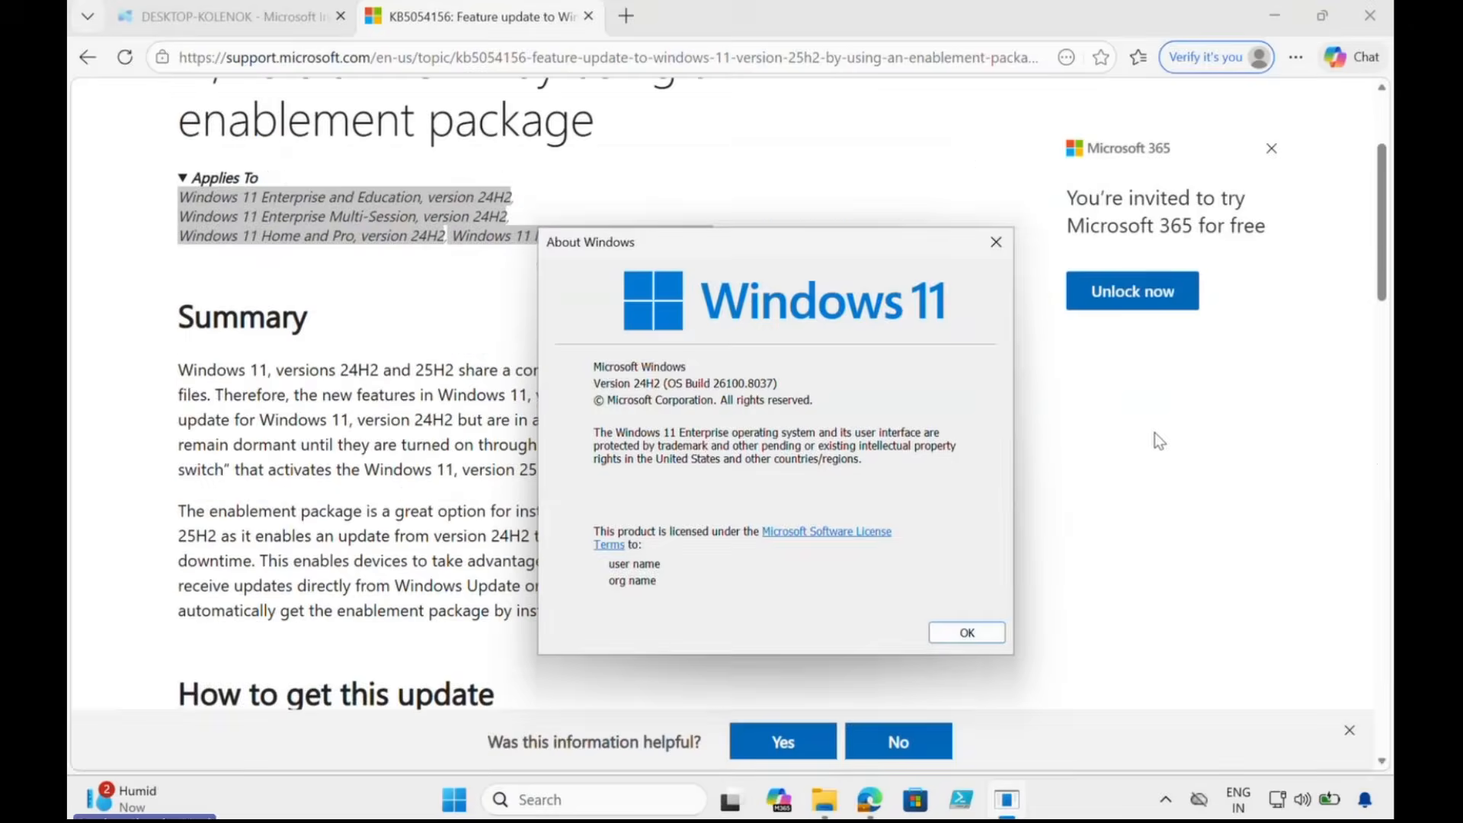
drag(813, 261, 966, 537)
click(770, 402)
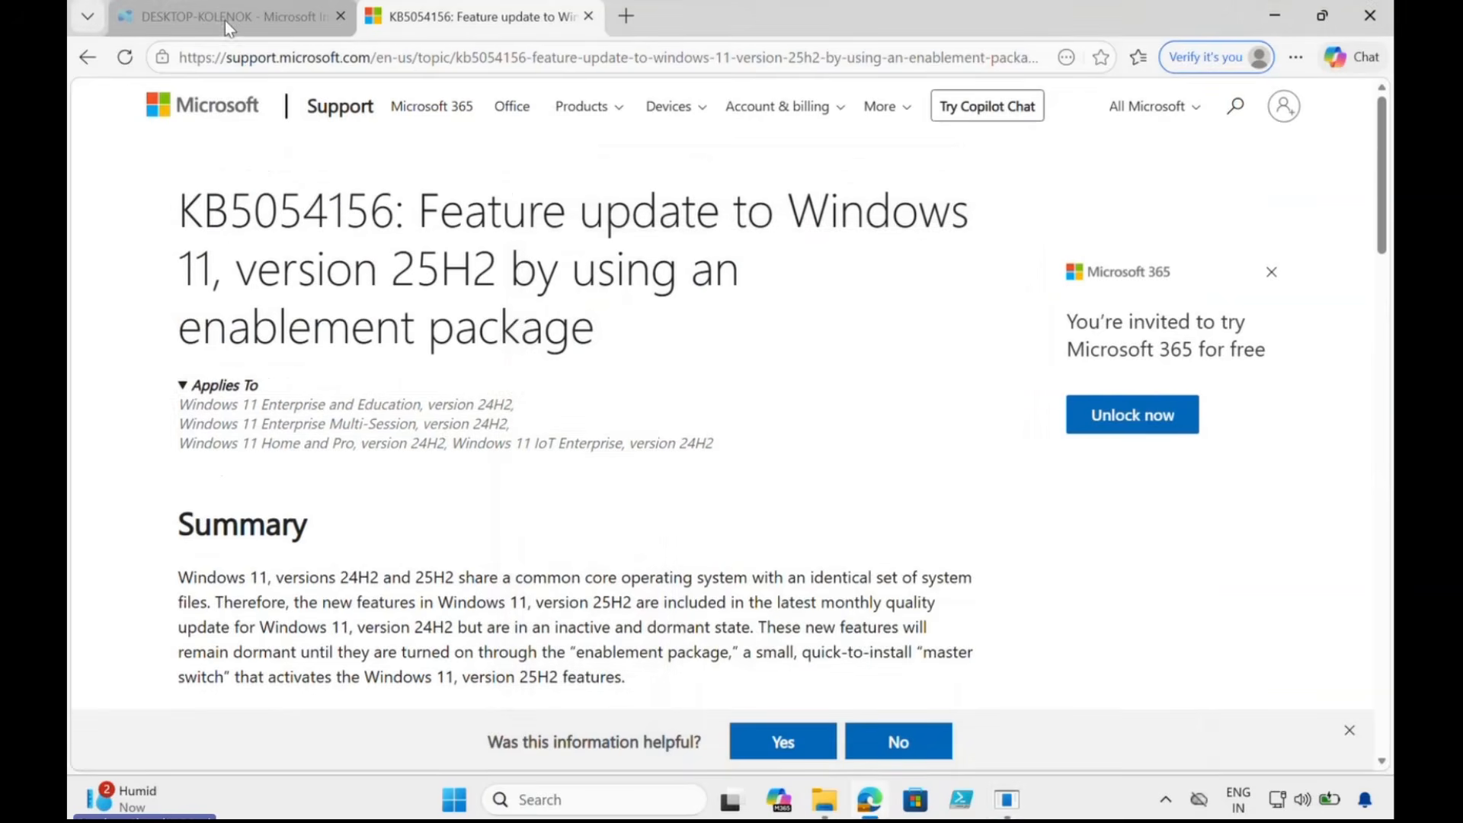
Switch to the Intune admin center and start creating a custom script package under the devices' Scripts and remediations
click(226, 18)
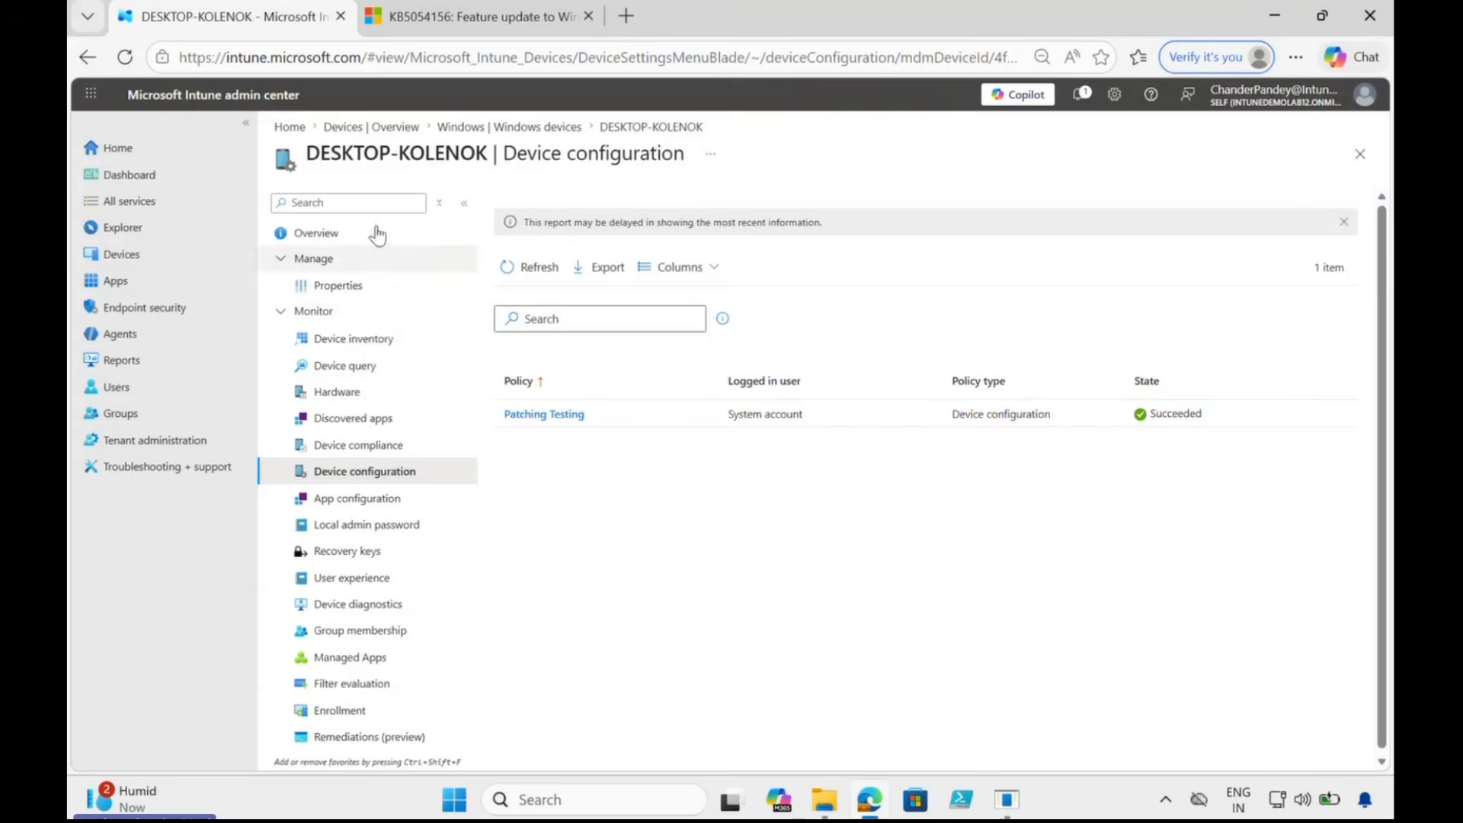
click(373, 127)
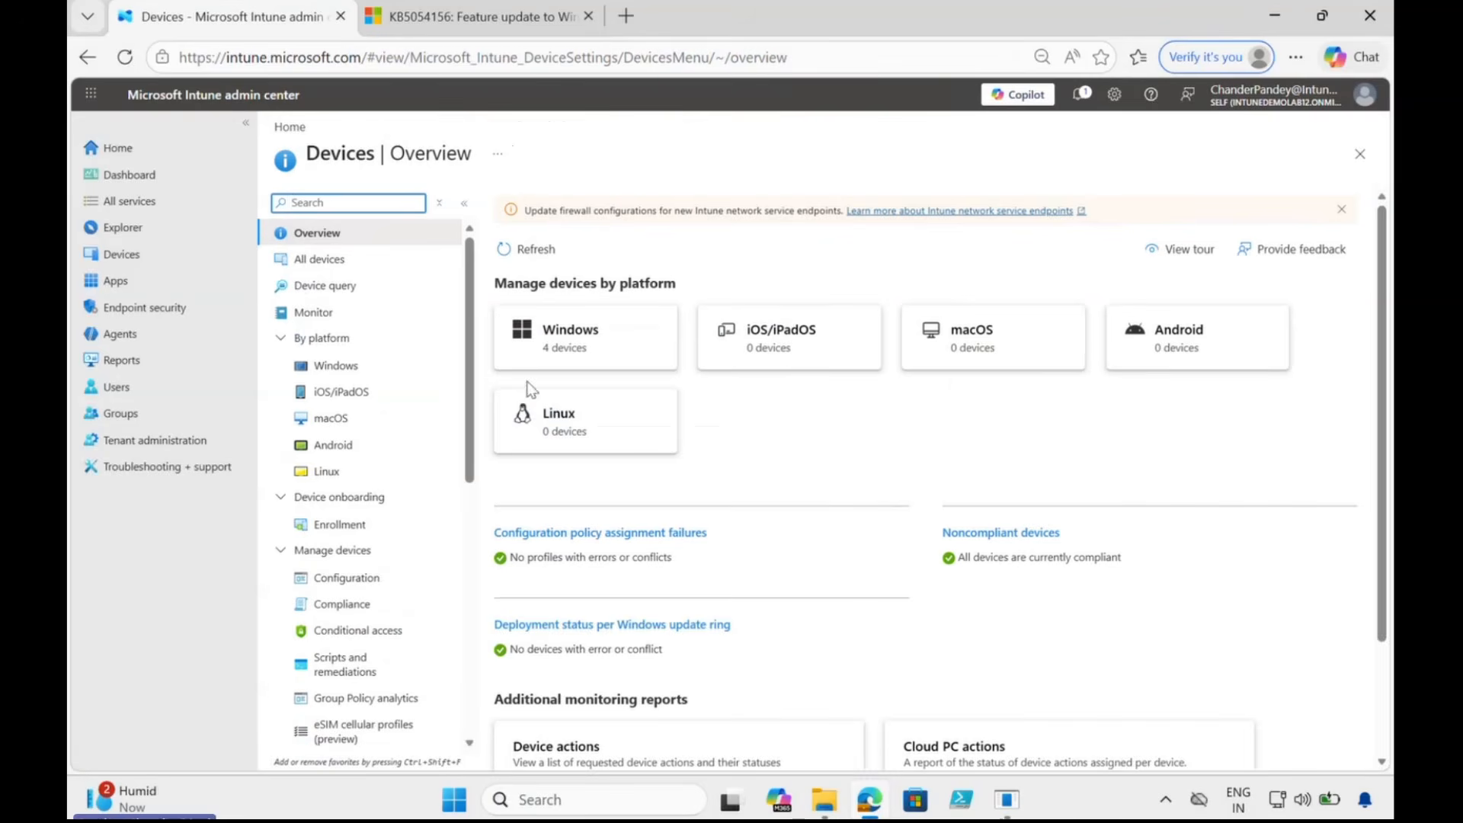
click(347, 664)
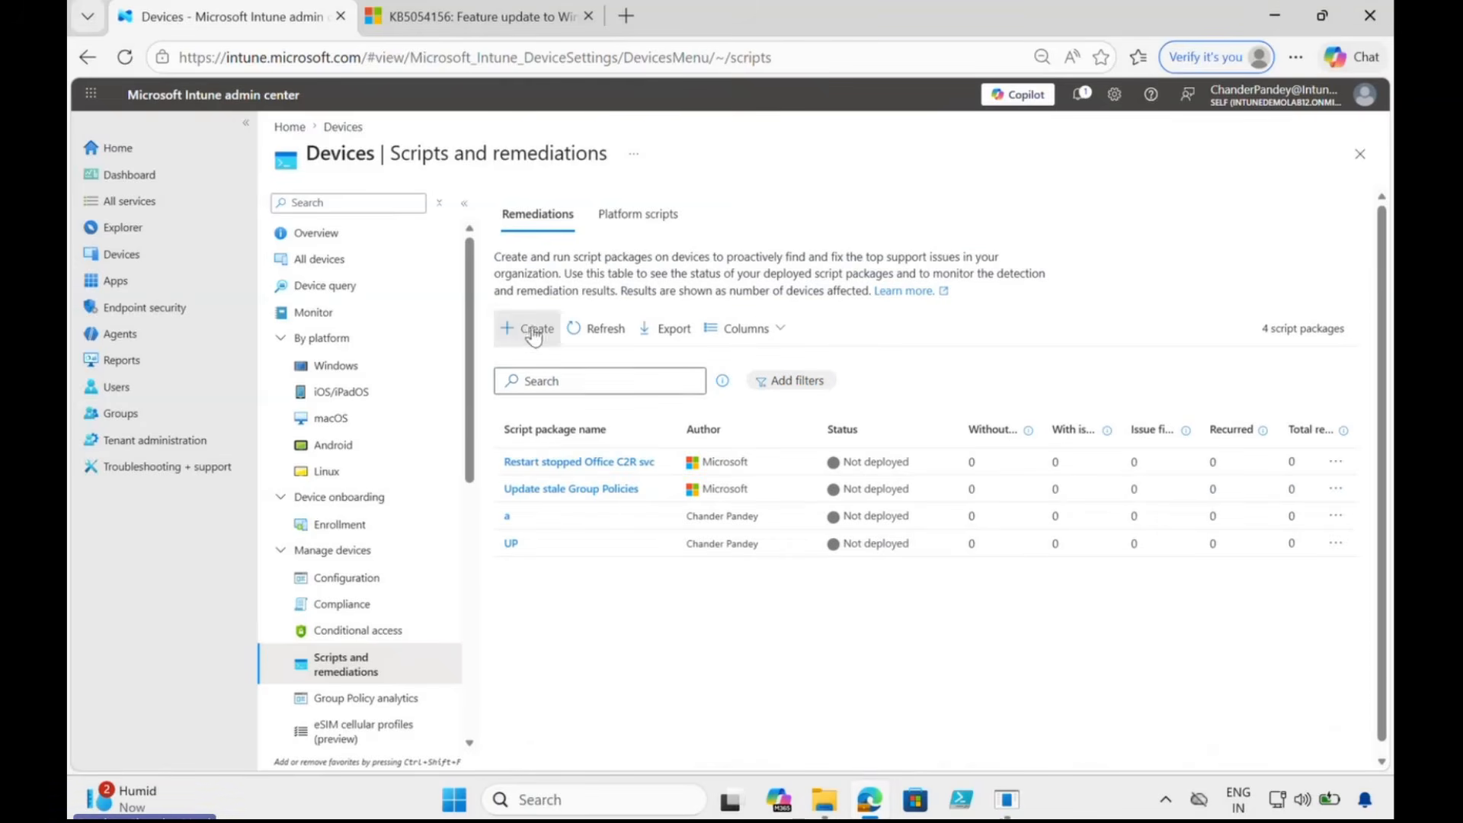
click(533, 333)
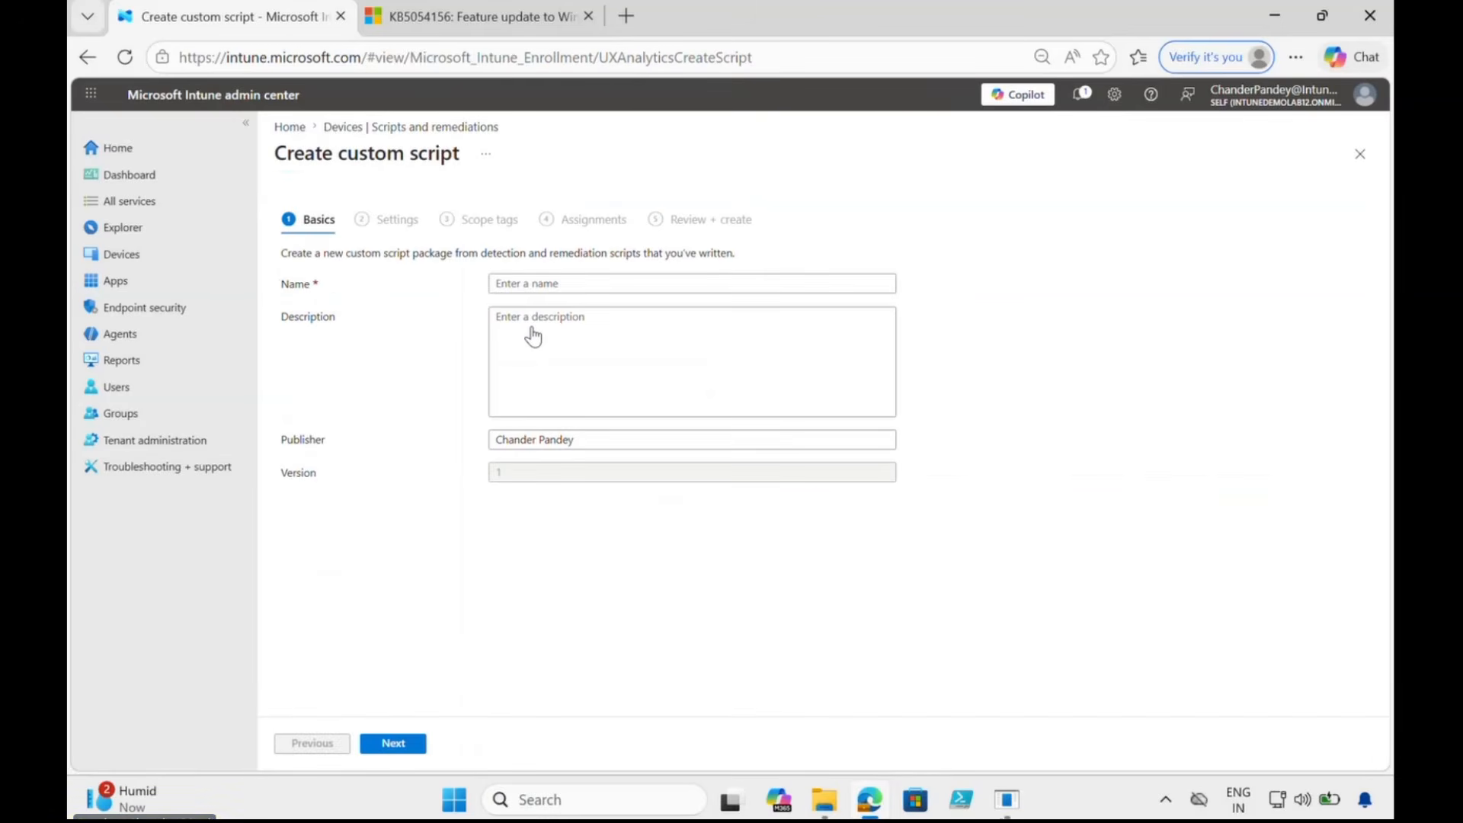
Copy the article title "KB5054156: Feature update to Windows 11, version 25H2 by using an enablement package" into the custom script's description
click(455, 23)
drag(573, 335, 174, 207)
right_click(286, 266)
click(882, 369)
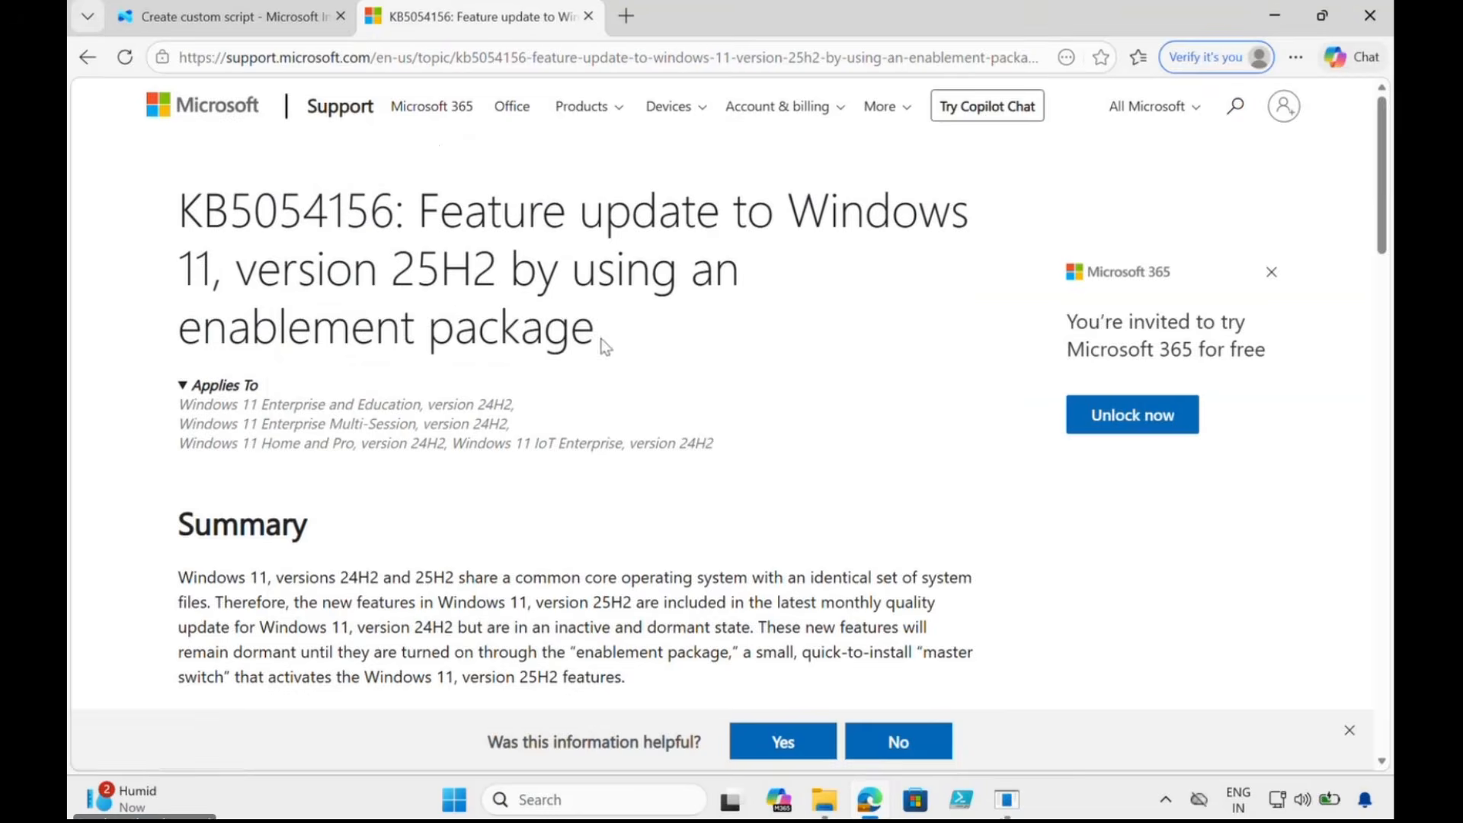
drag(601, 342, 176, 229)
right_click(242, 236)
click(294, 254)
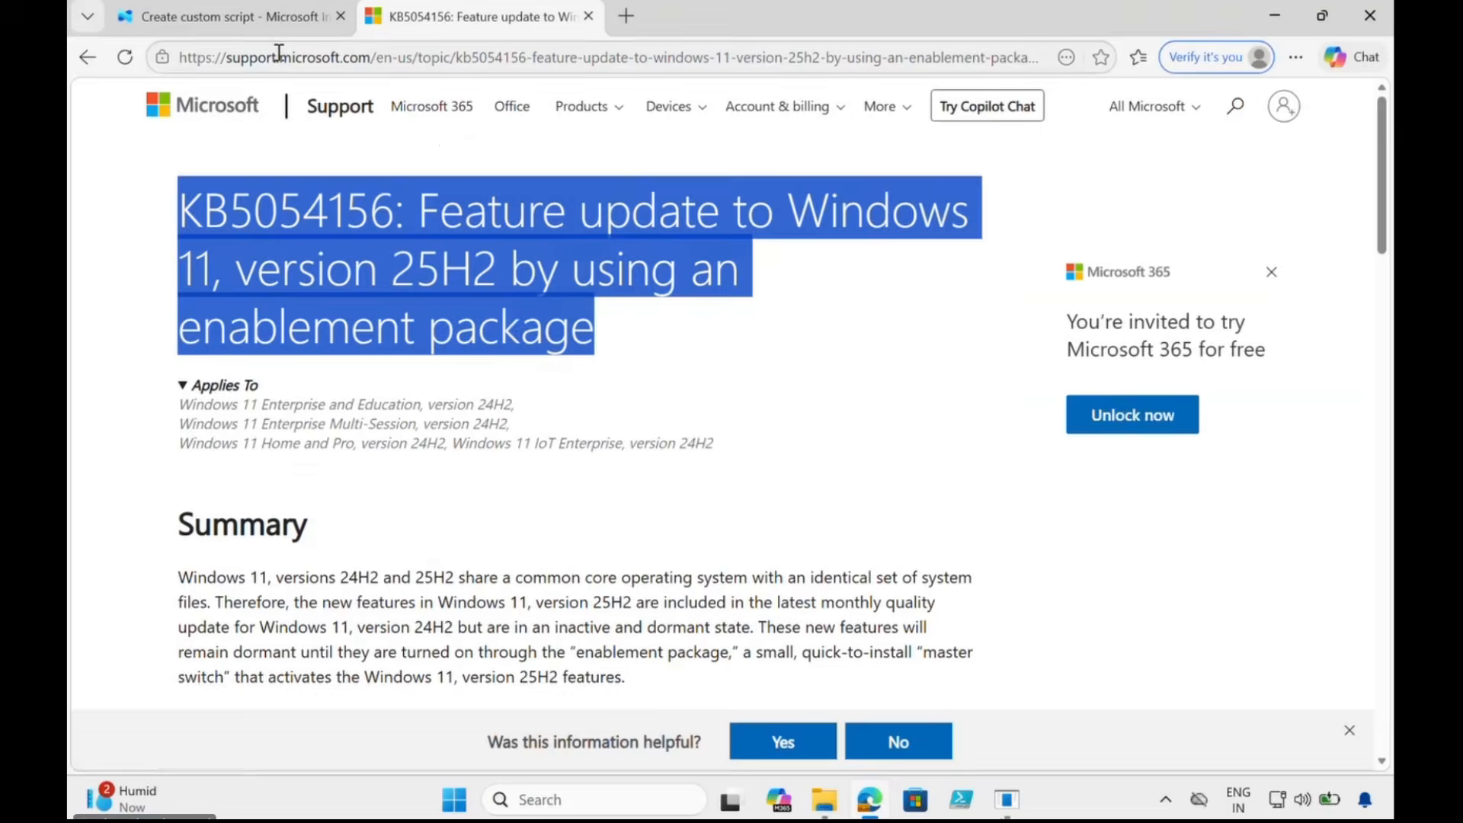
click(240, 11)
click(649, 343)
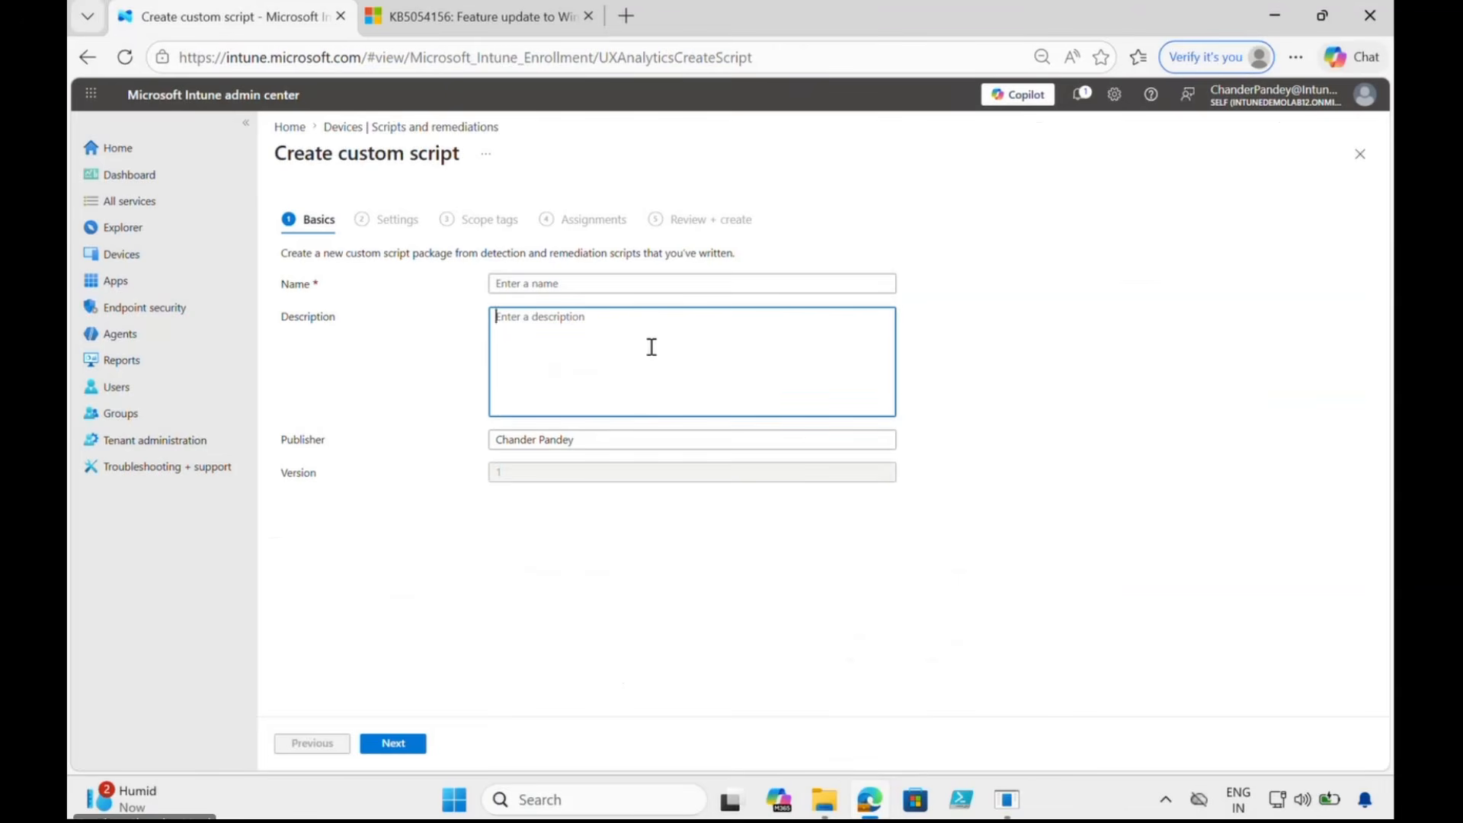
key(ctrl+v)
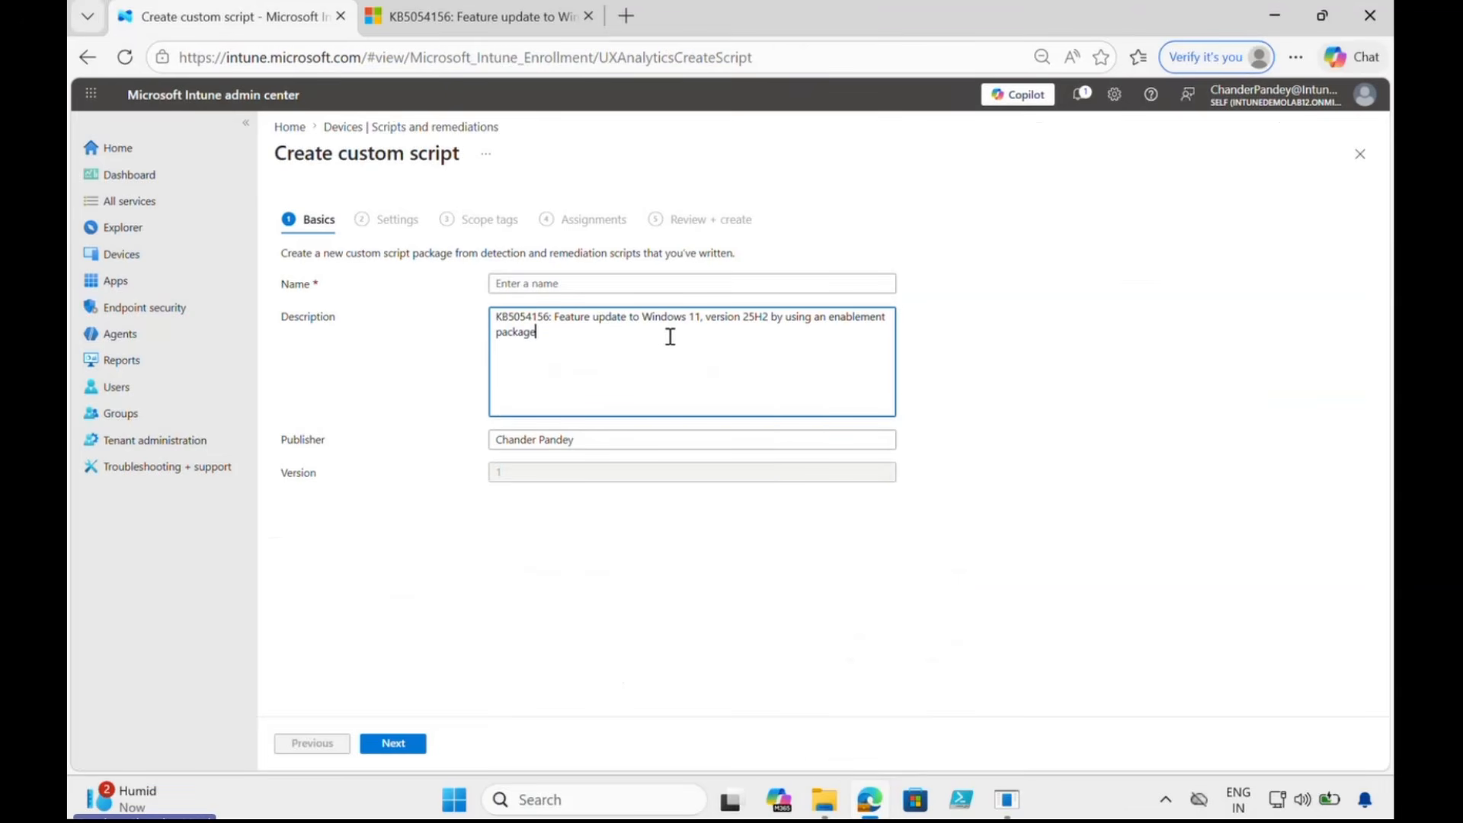
Name the script package "Update to Windows 11, version 25H2 by using an enablement package", reusing text from its description
drag(596, 316, 769, 319)
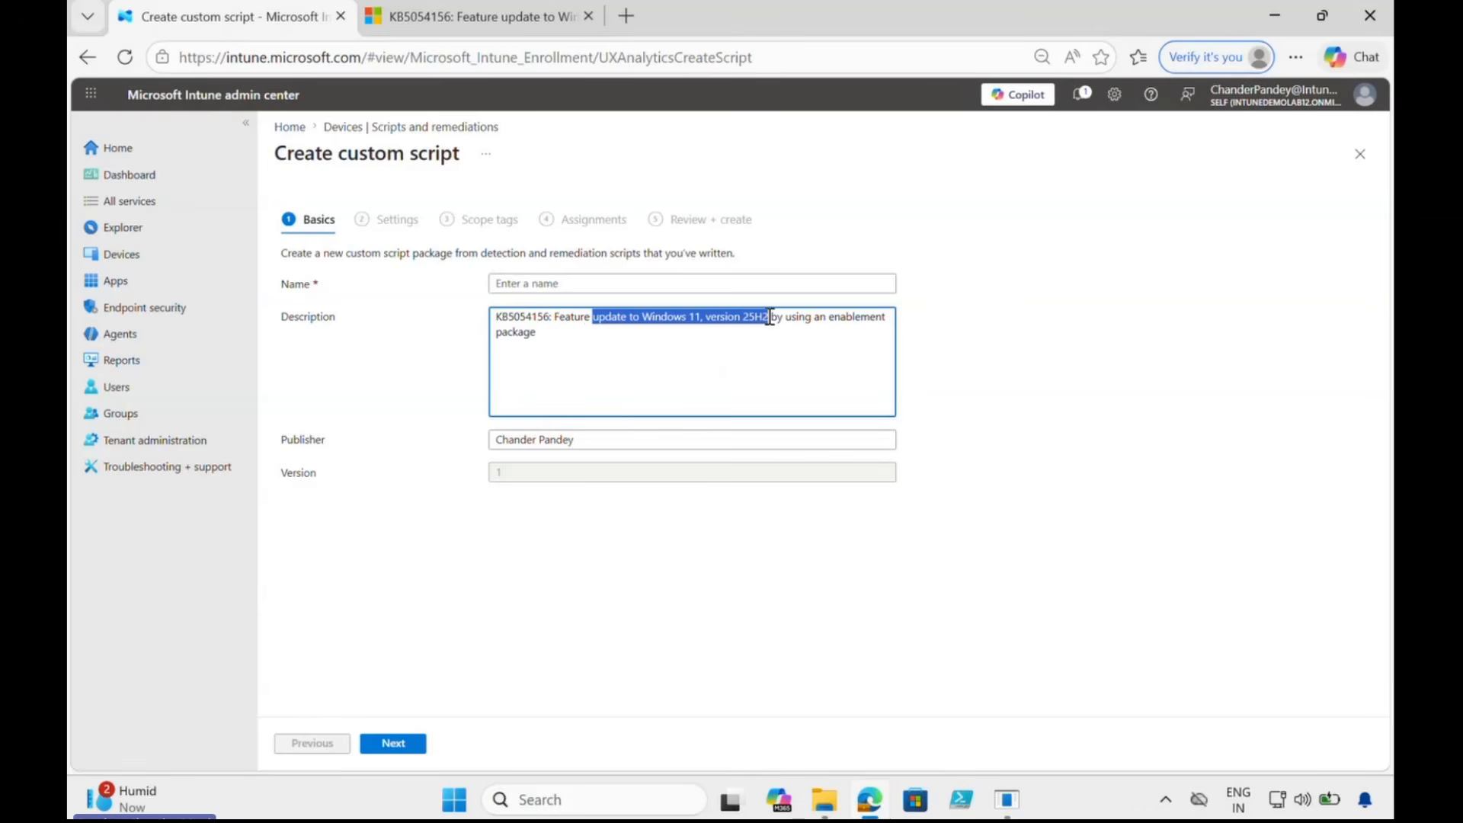
click(721, 333)
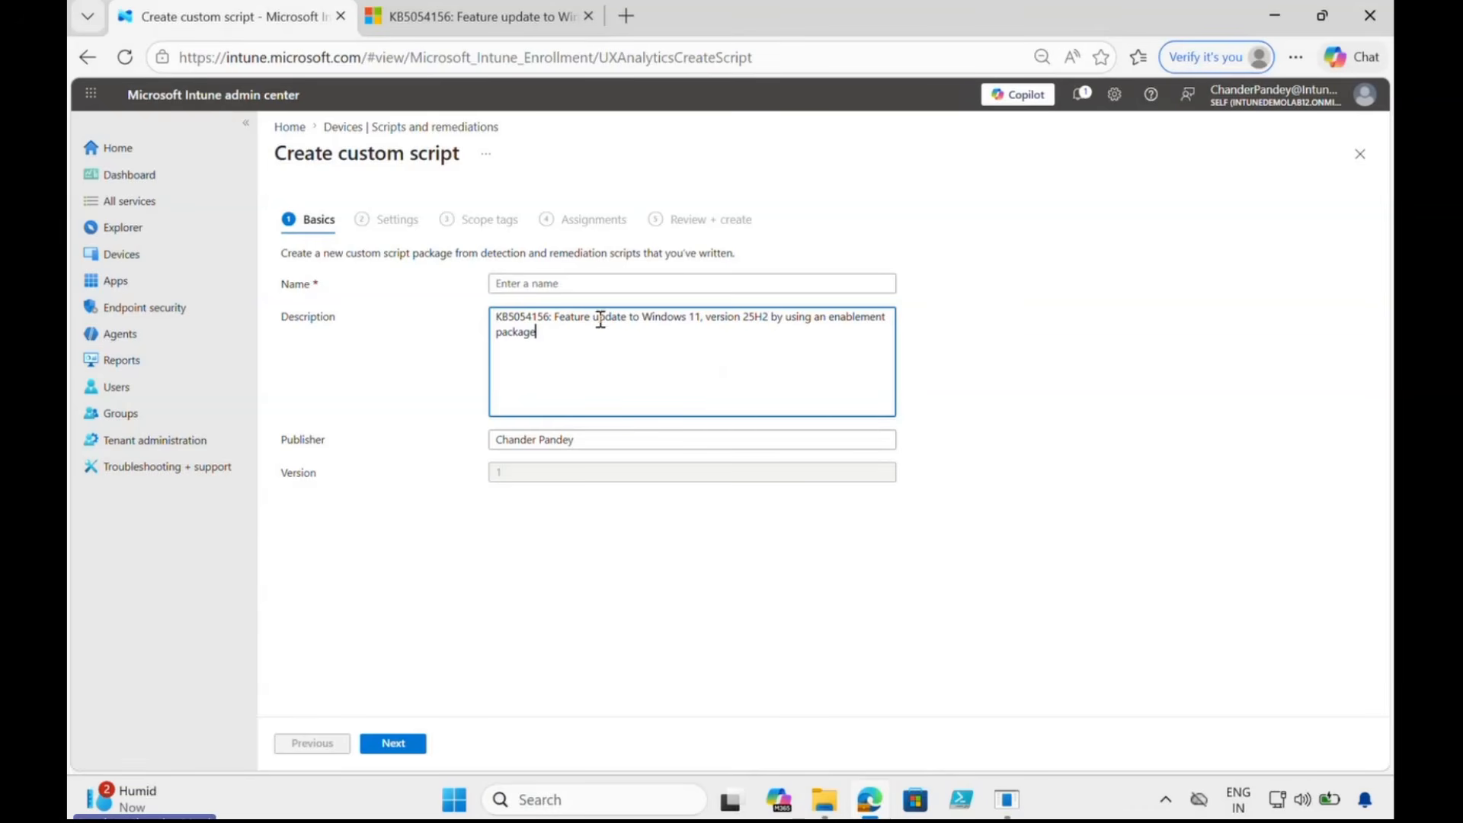
drag(593, 317, 612, 346)
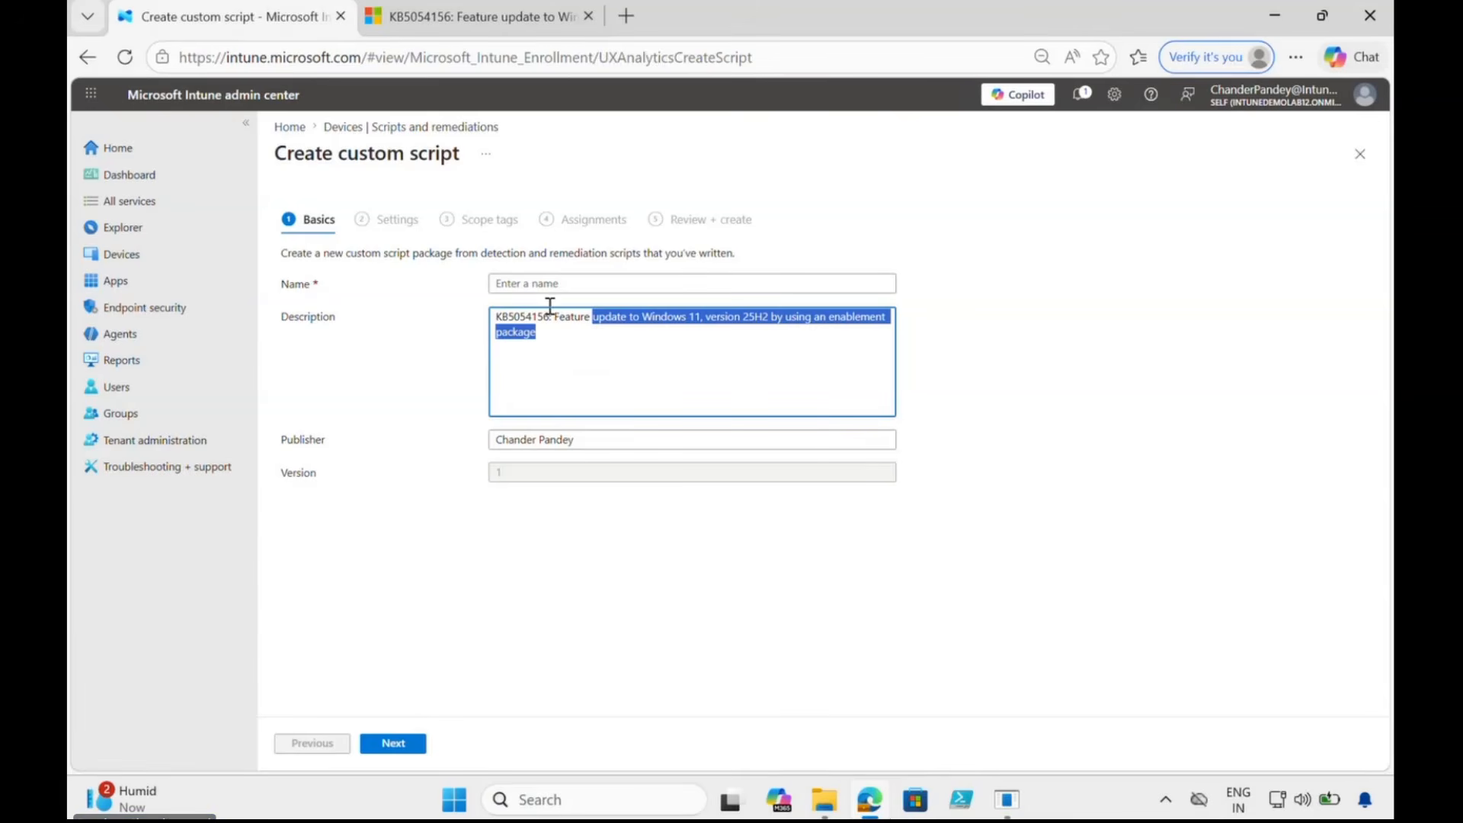
click(502, 284)
key(ctrl+v)
key(BackSpace)
text(U)
click(762, 388)
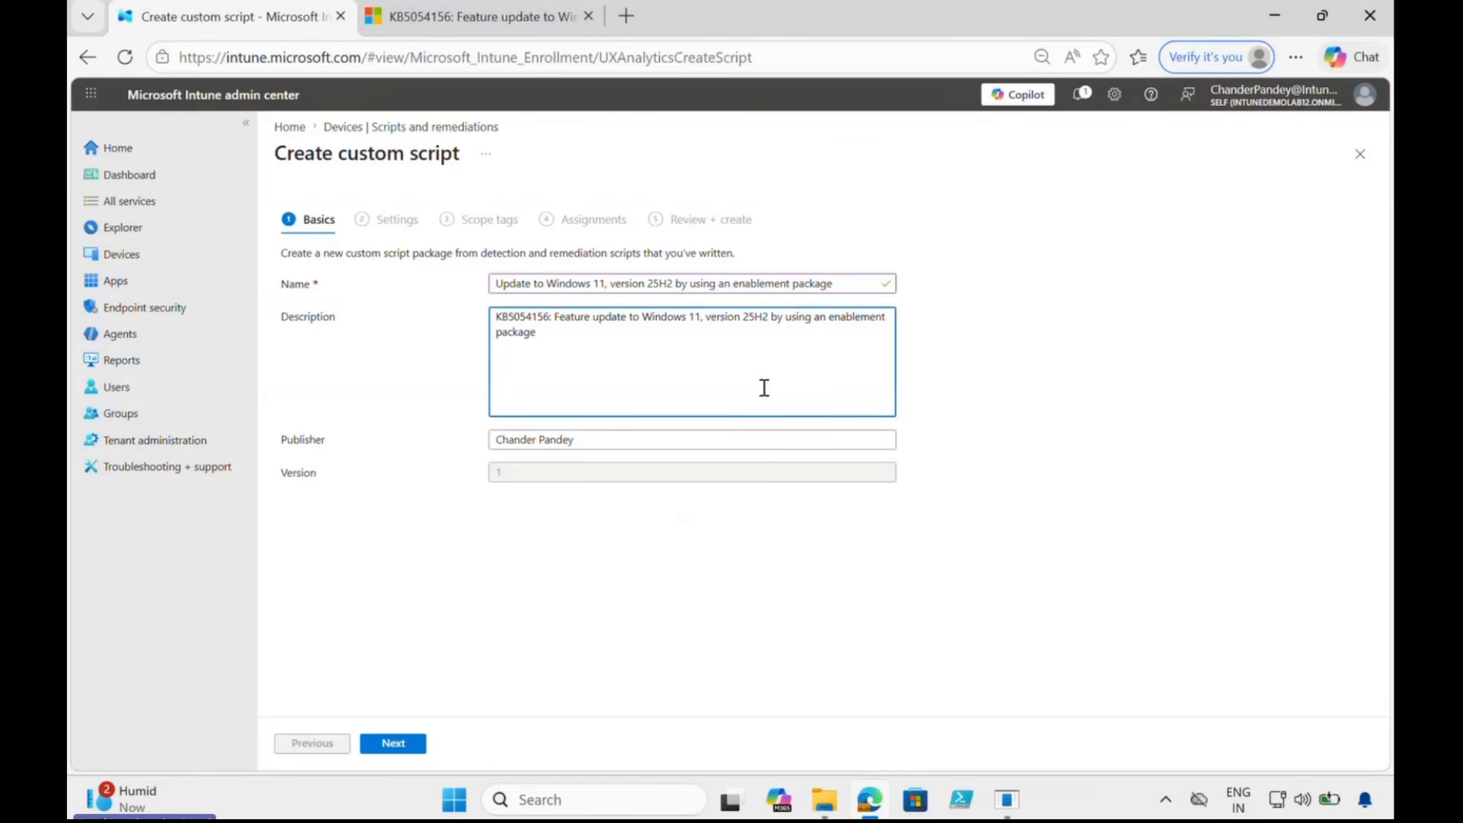
Continue to the script settings and load Detect-Win1124H2-to-25H2.ps1 as the detection script file
click(392, 743)
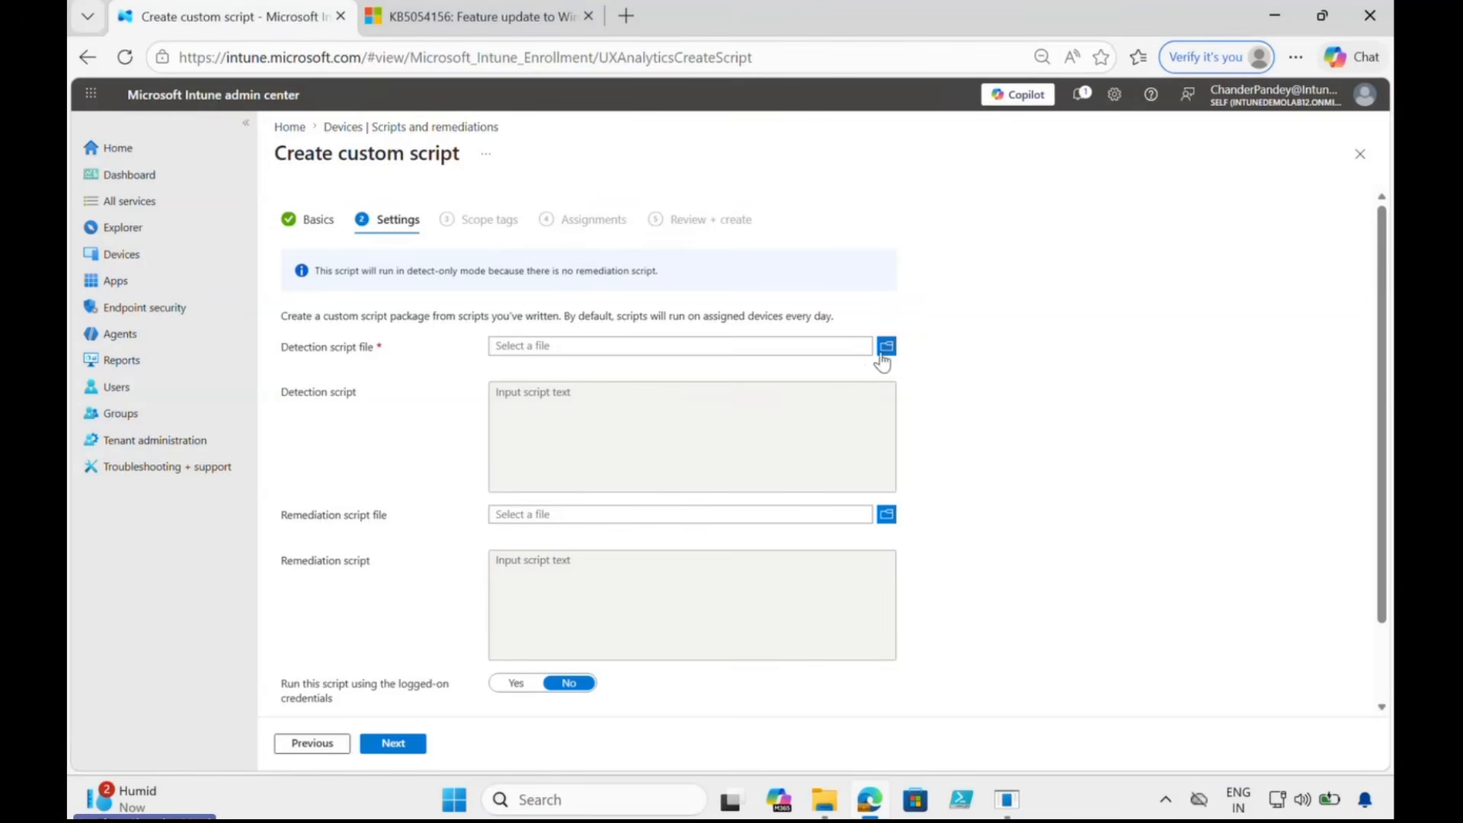
click(886, 348)
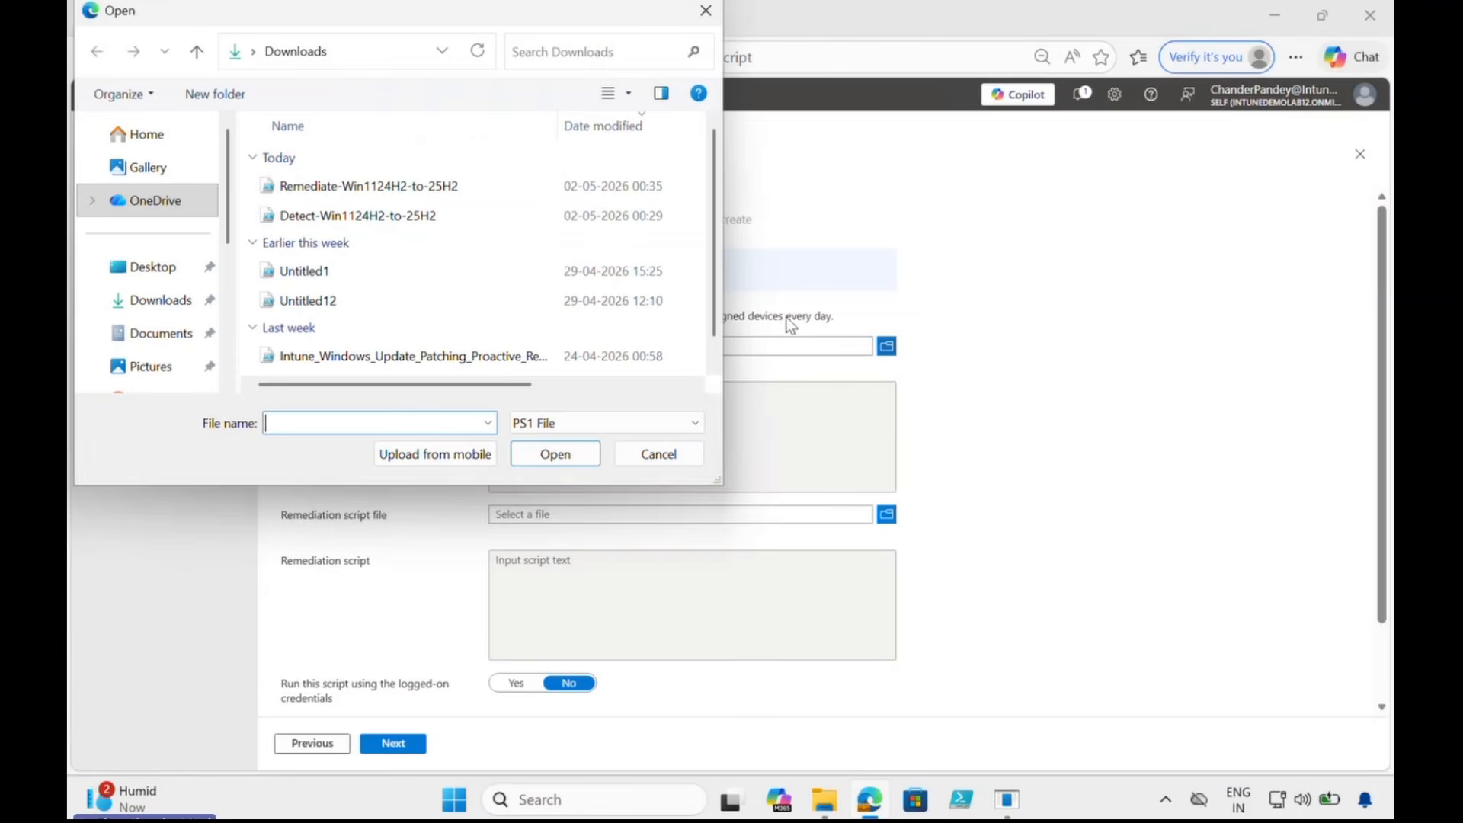
click(328, 216)
click(568, 454)
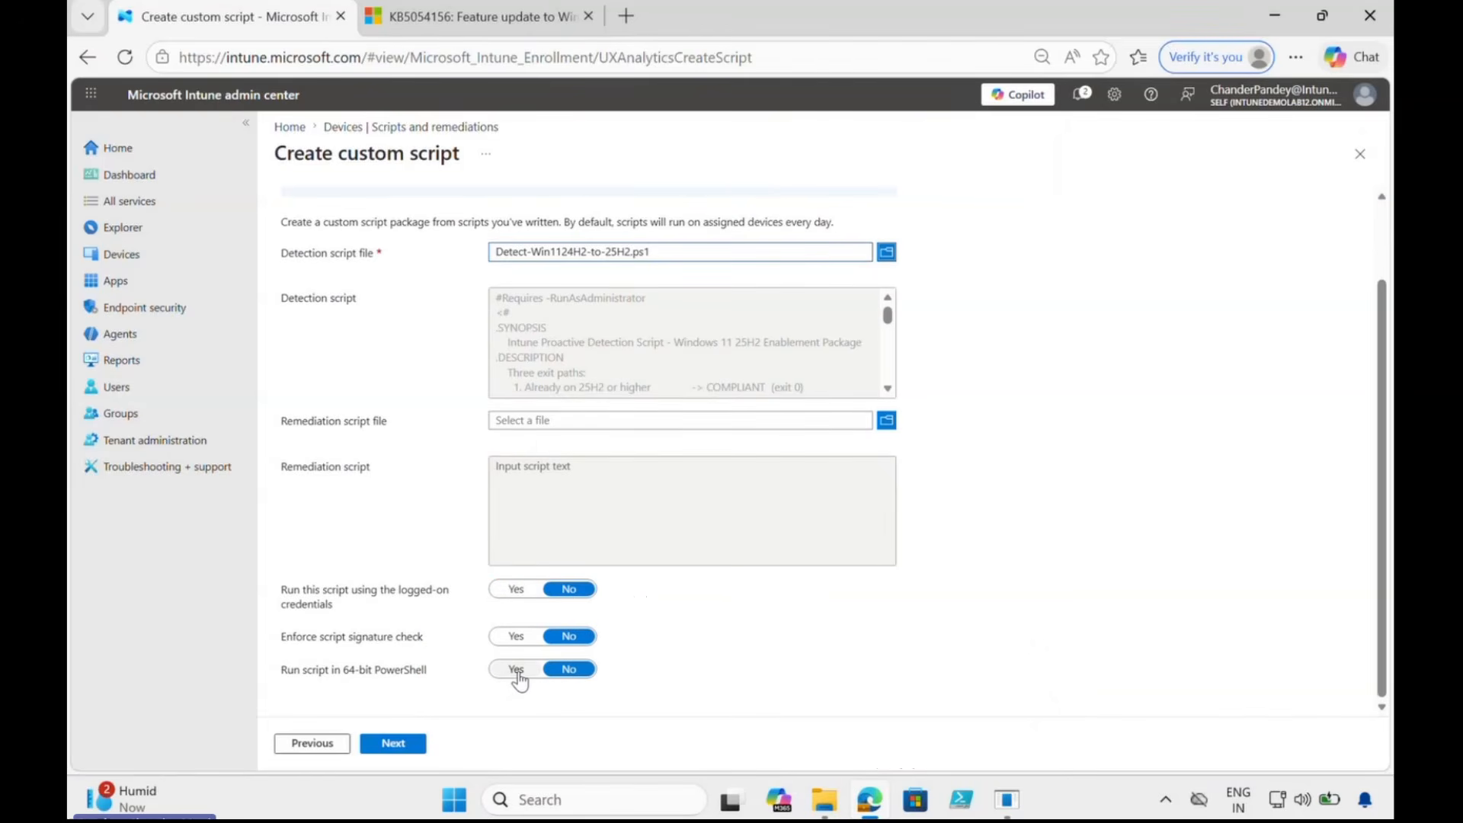
Set the script to run in 64-bit PowerShell, create the package with default scope tags and no group assignments, and widen the script package name column
click(517, 670)
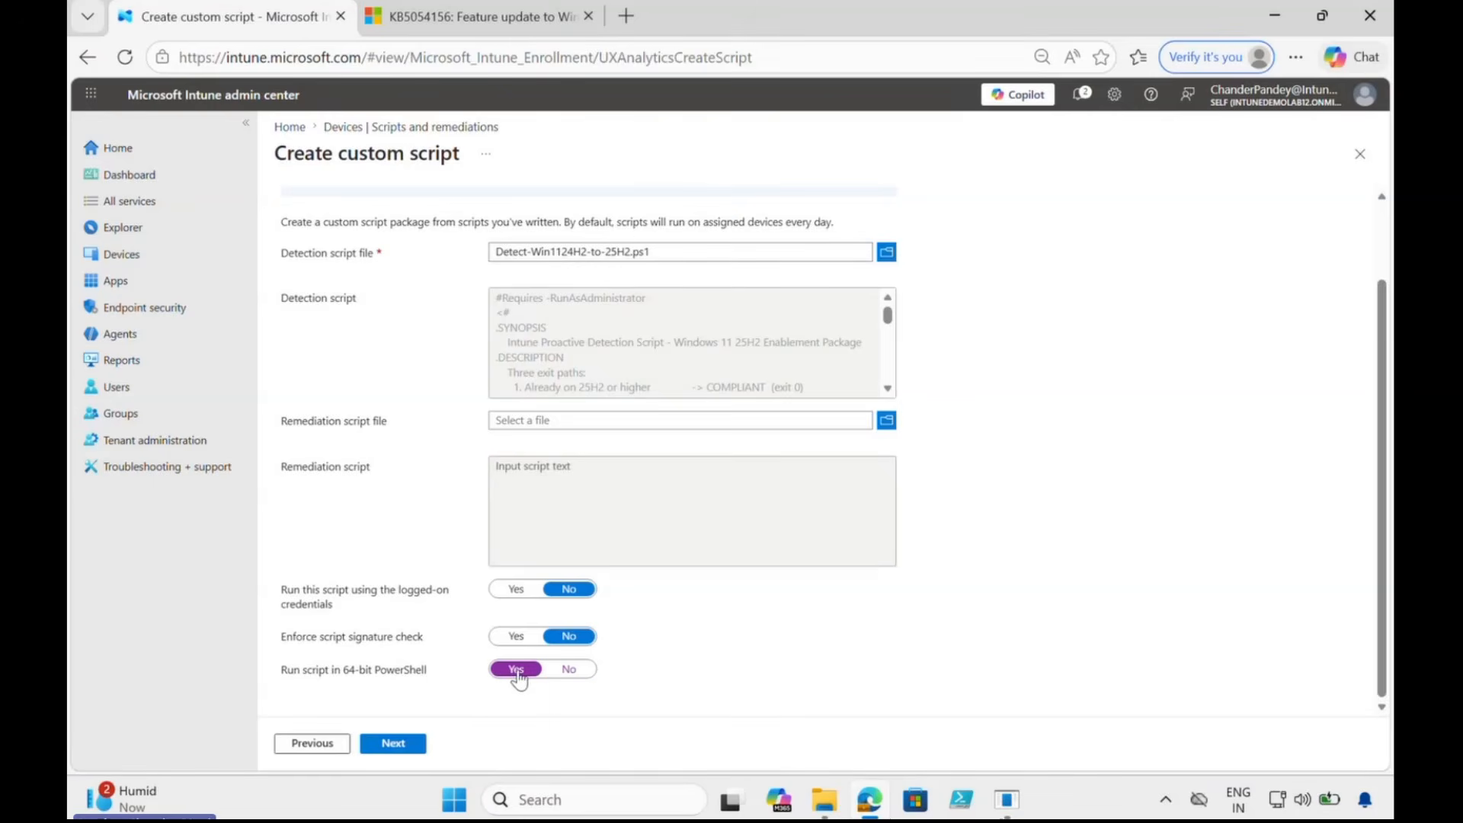
click(406, 747)
click(407, 747)
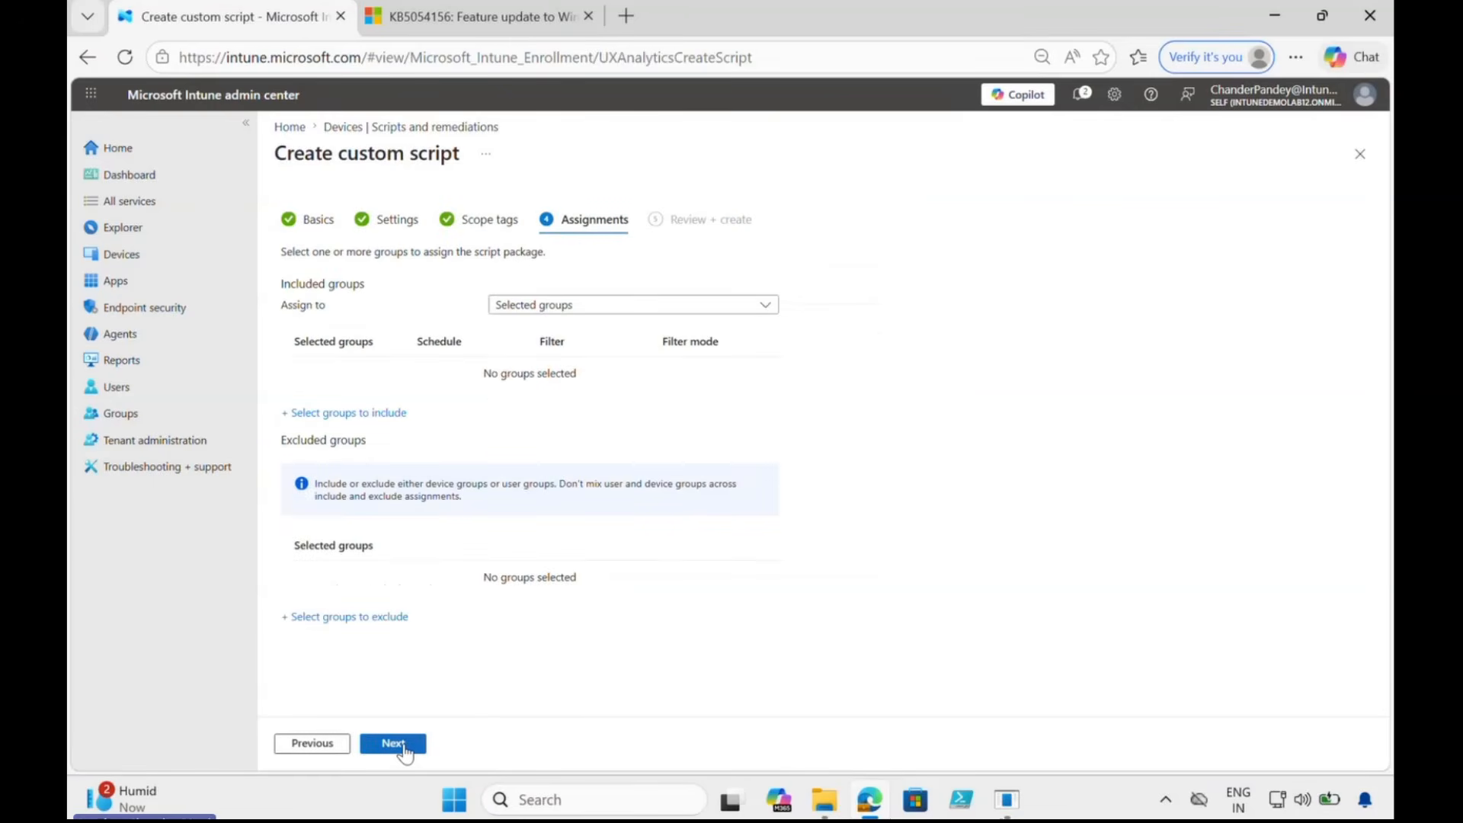
click(404, 745)
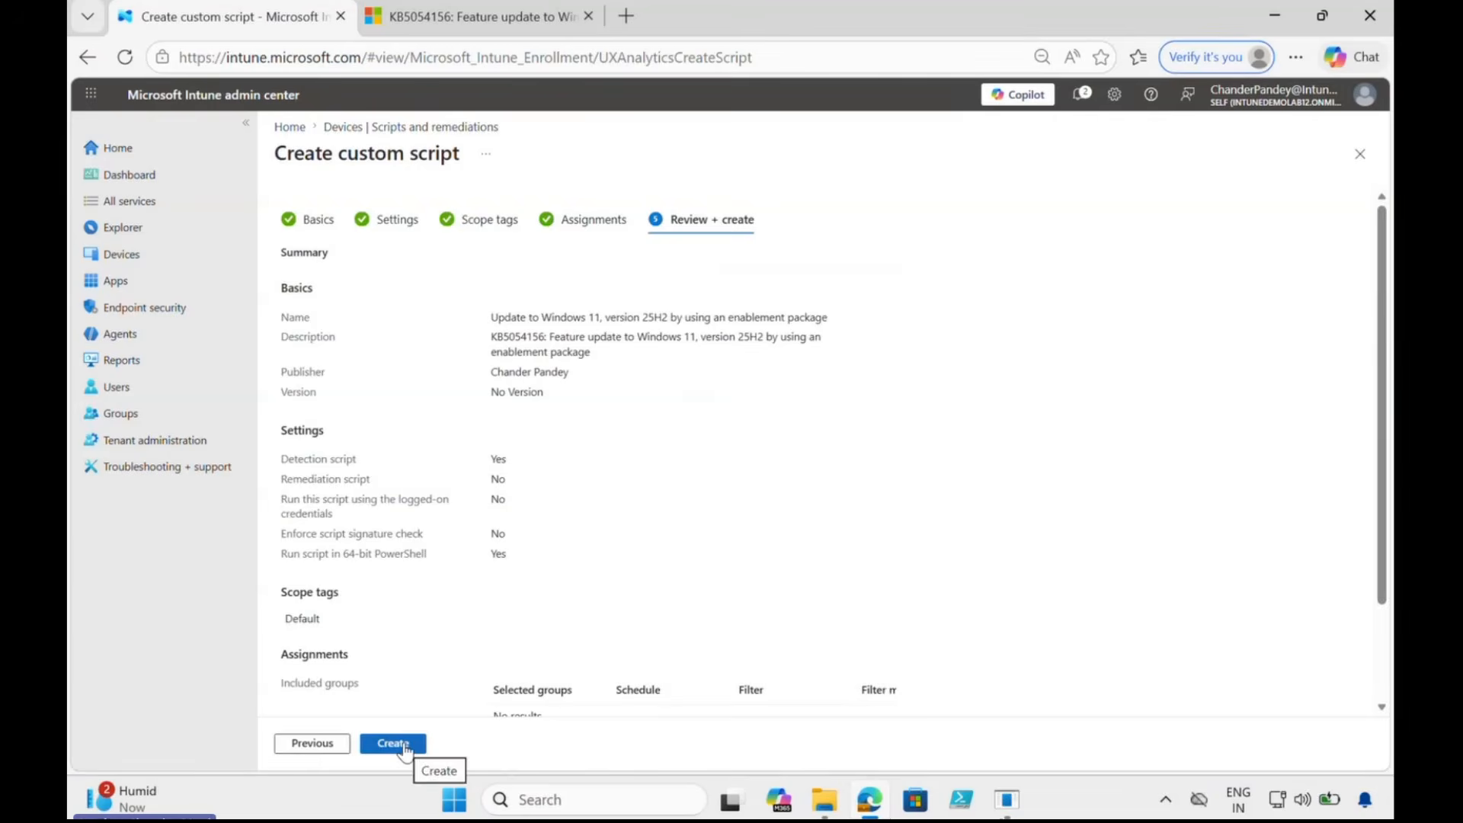
click(404, 745)
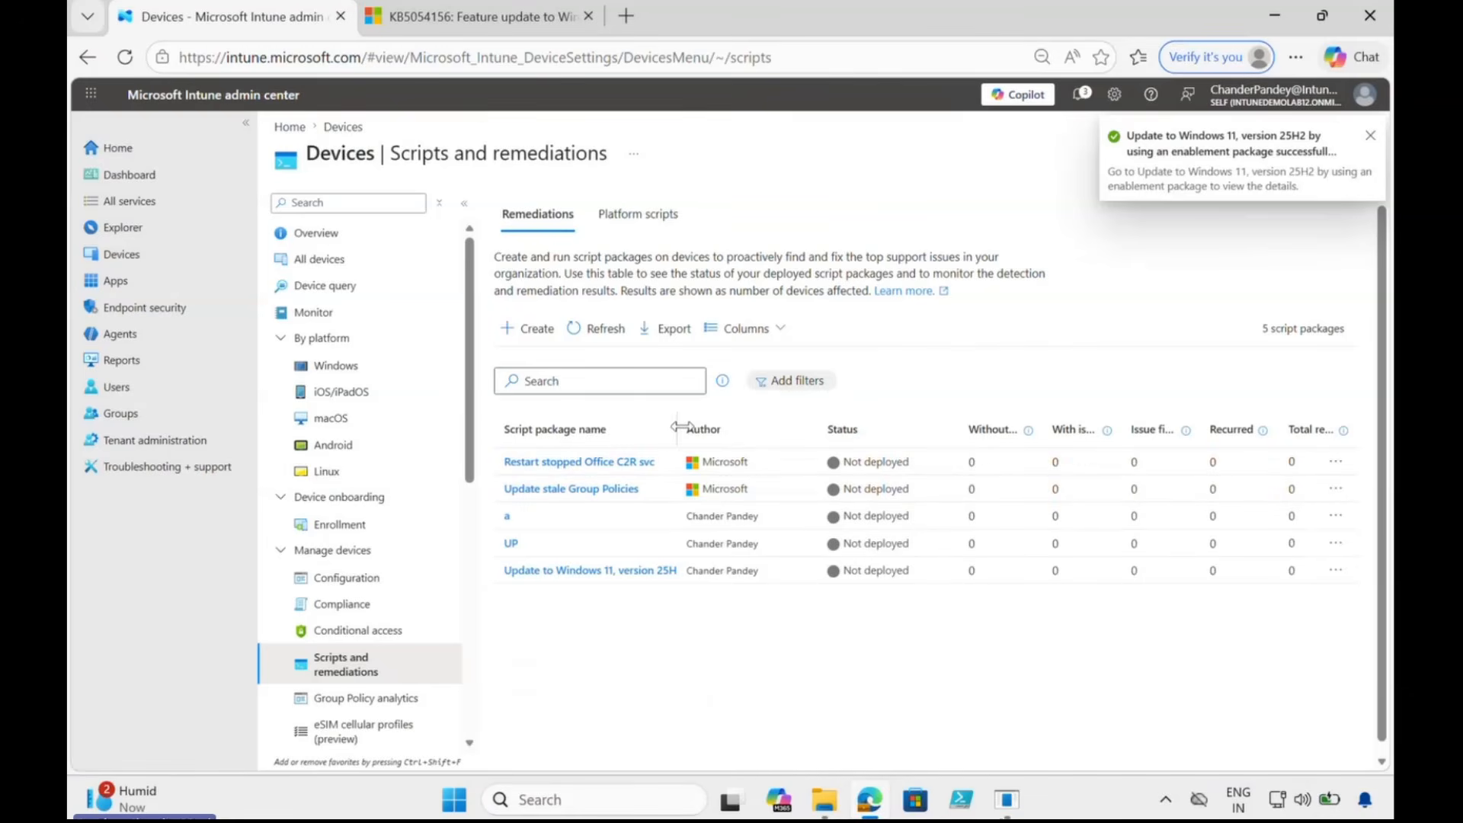
drag(678, 429, 727, 432)
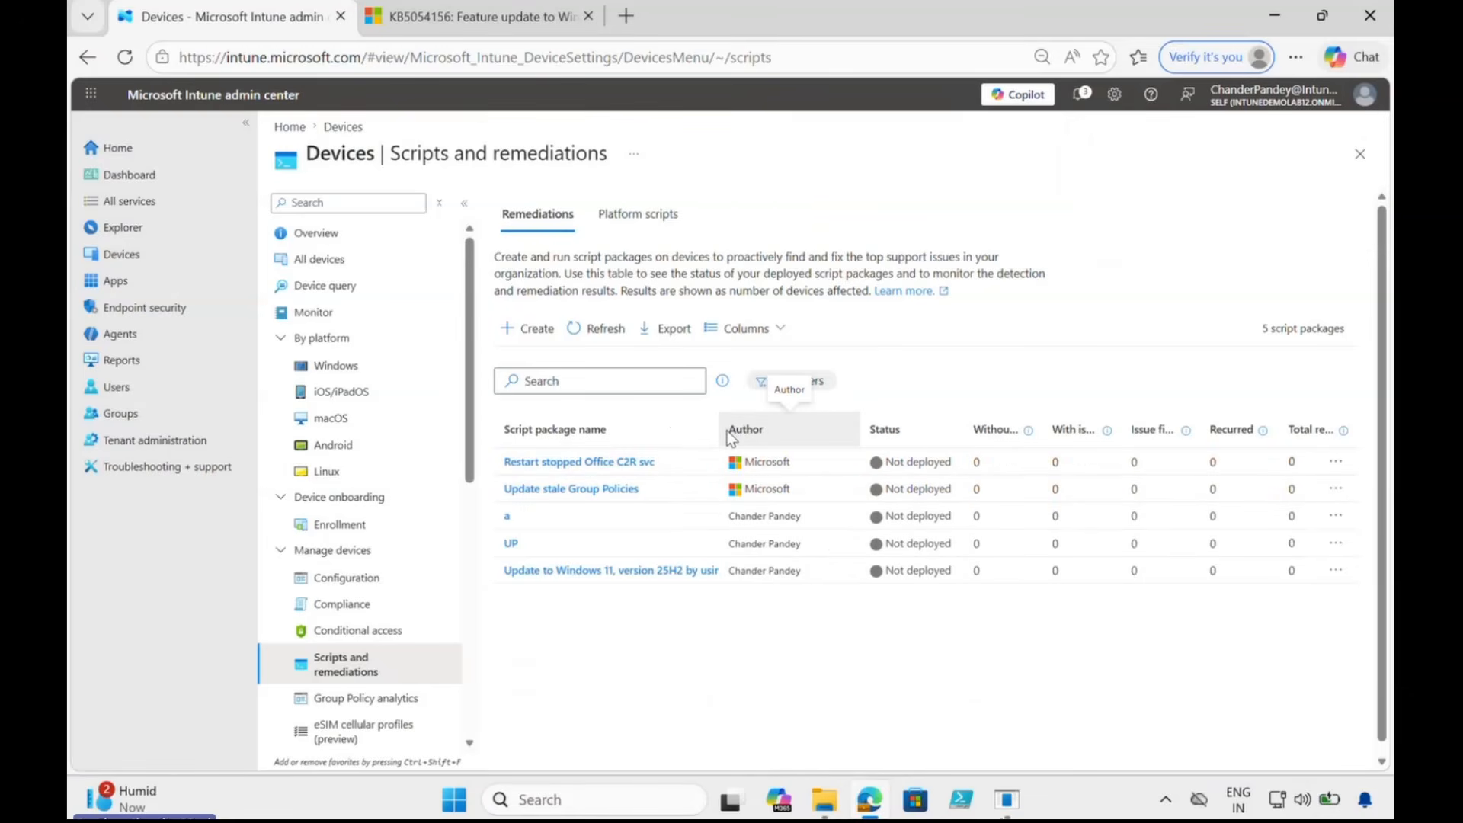
Run the "Update to Windows 11, version 25H2 by using an enablement package" remediation on the Windows device DESKTOP-KOLENOK and check its action status
click(335, 366)
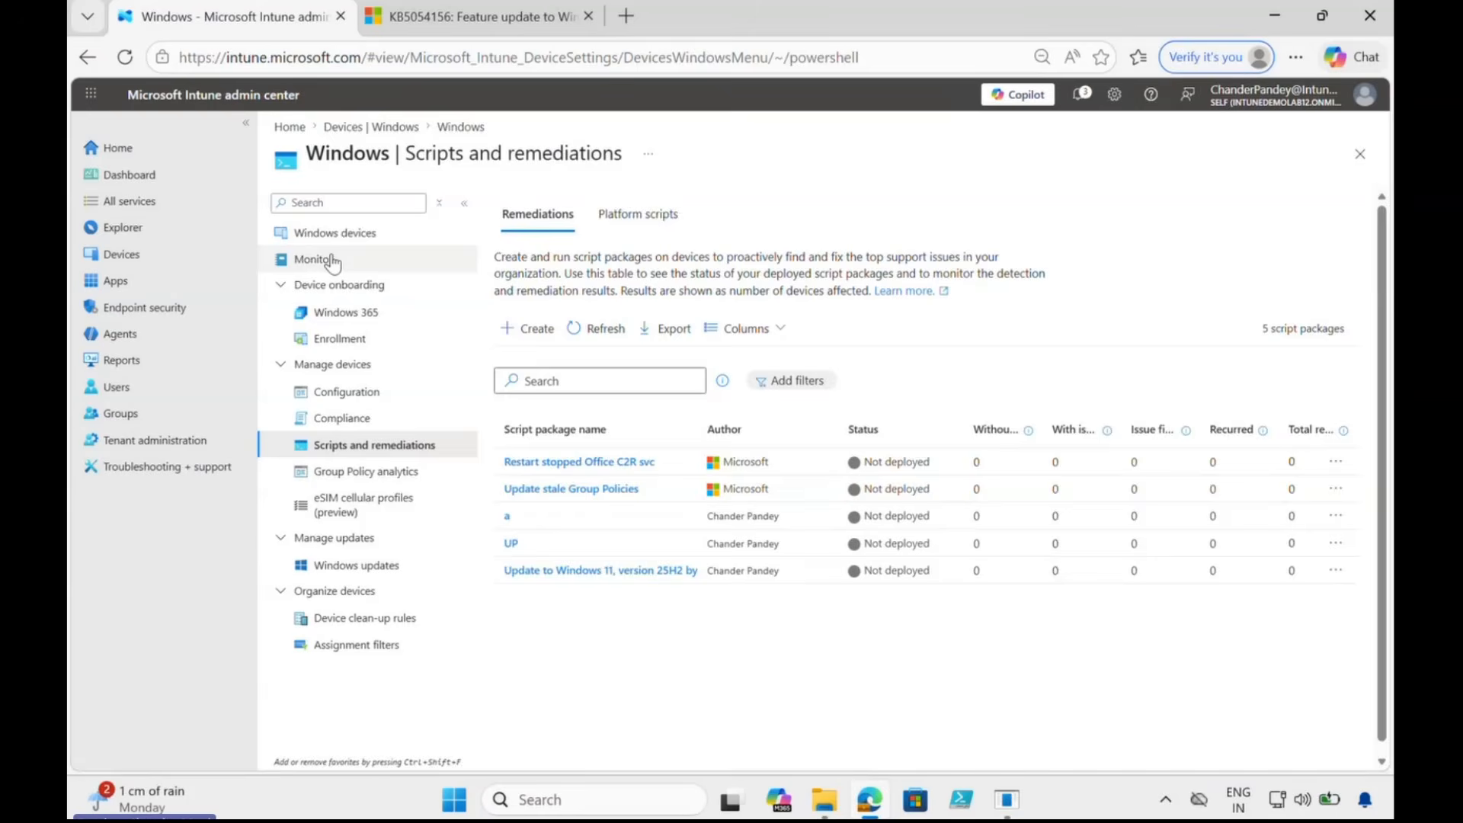
click(345, 233)
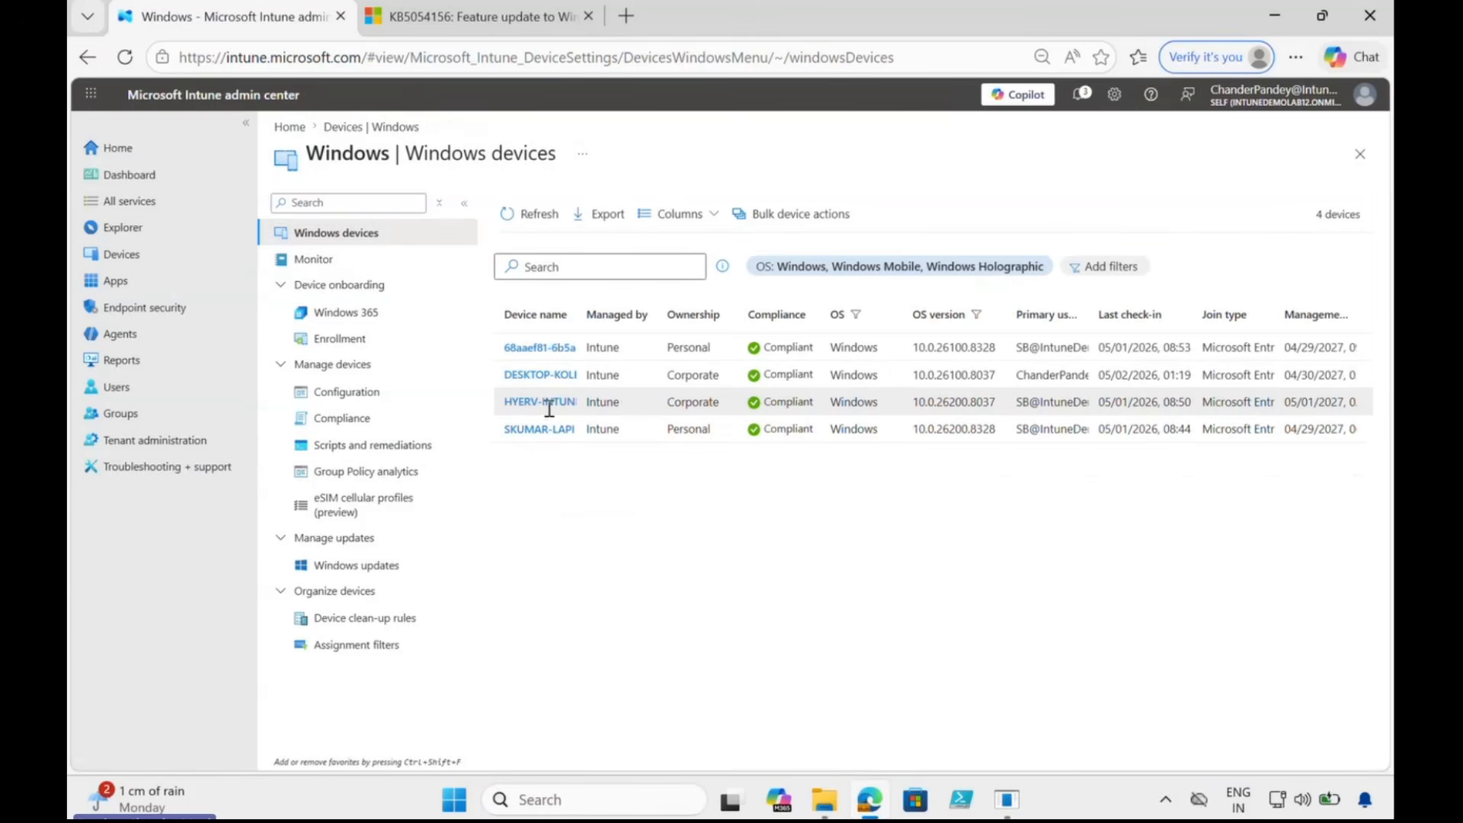
click(539, 375)
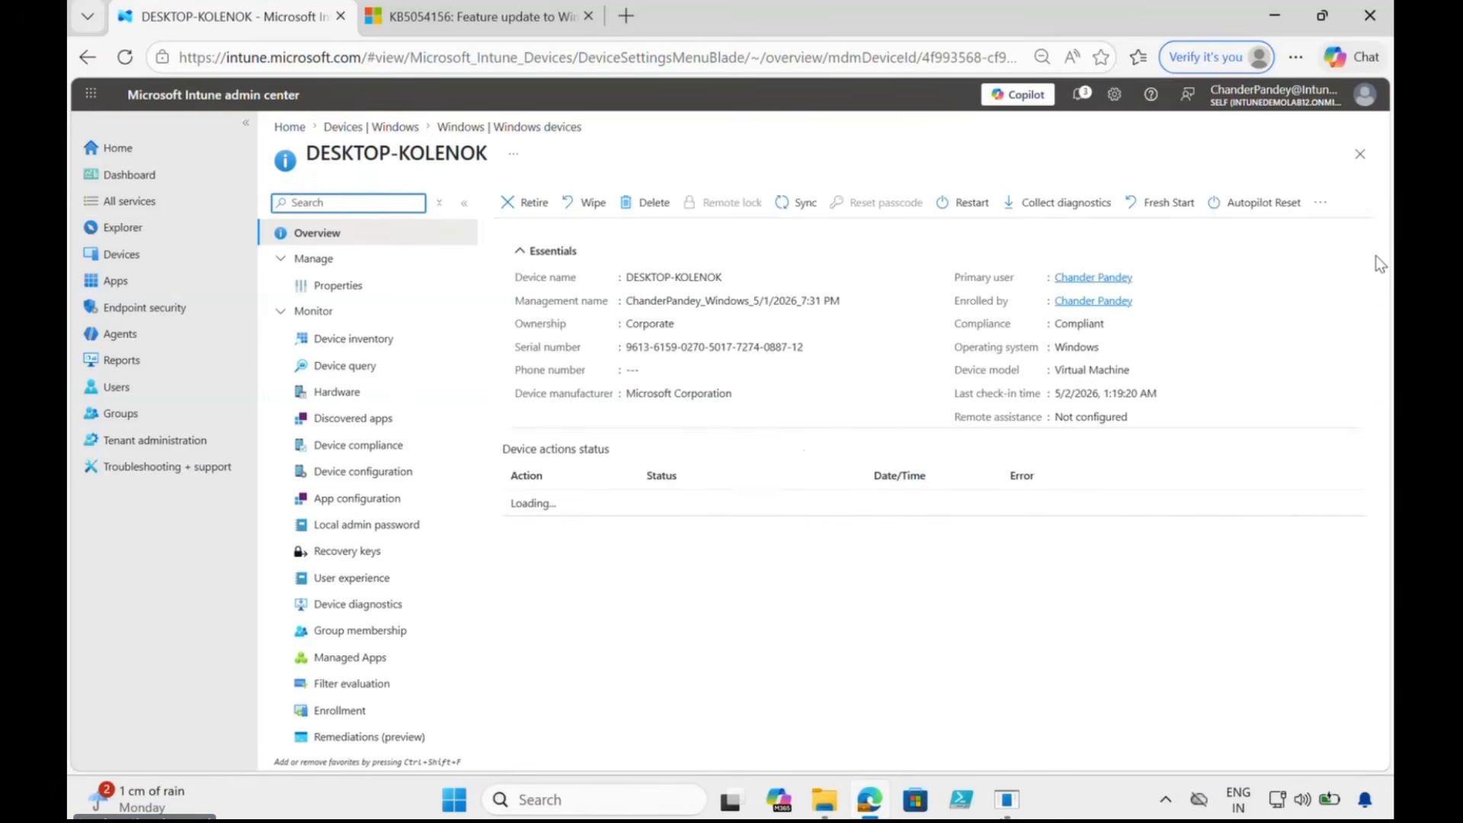
click(1321, 204)
click(1180, 468)
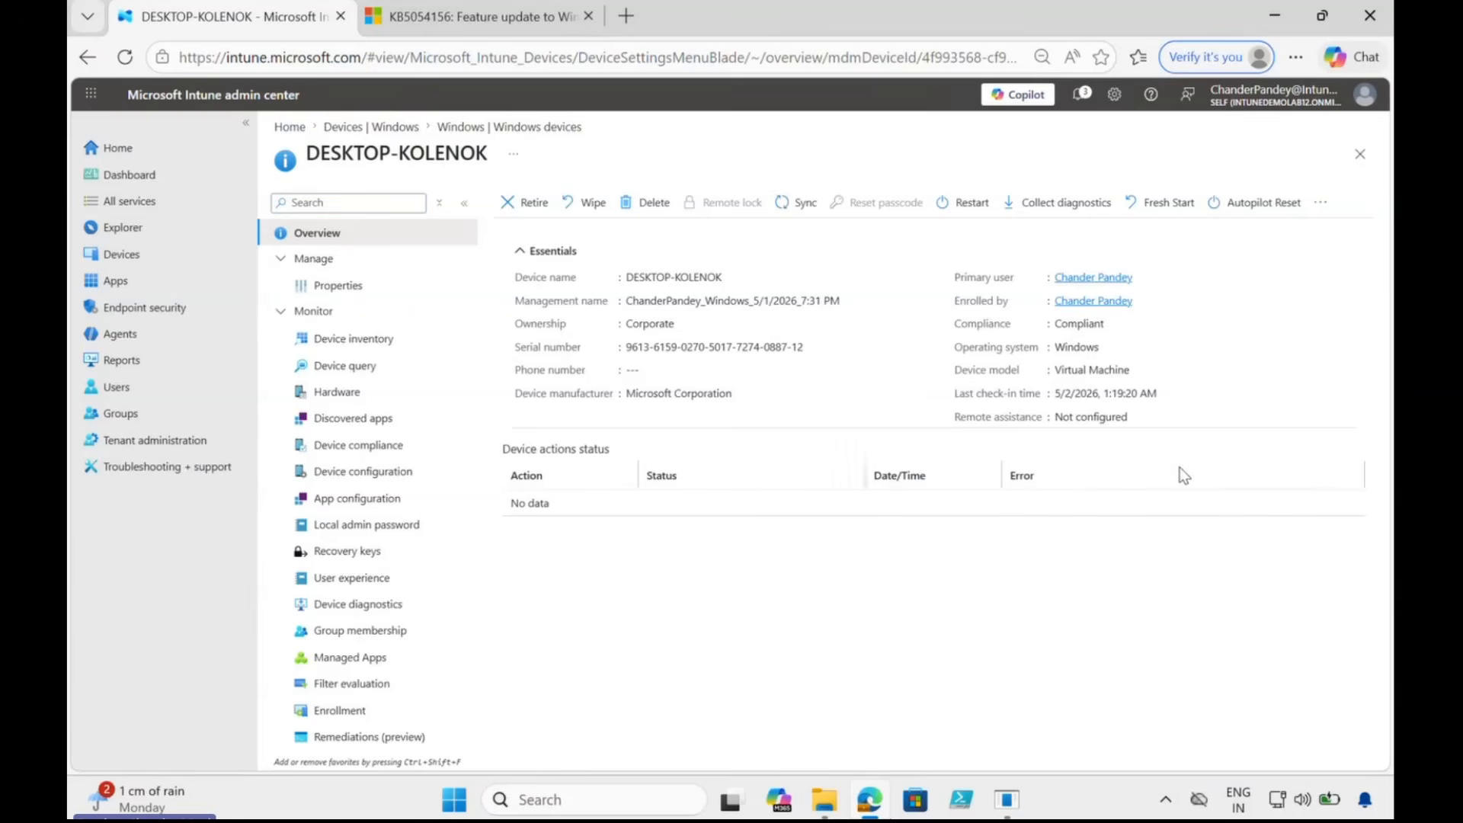
click(292, 489)
click(328, 743)
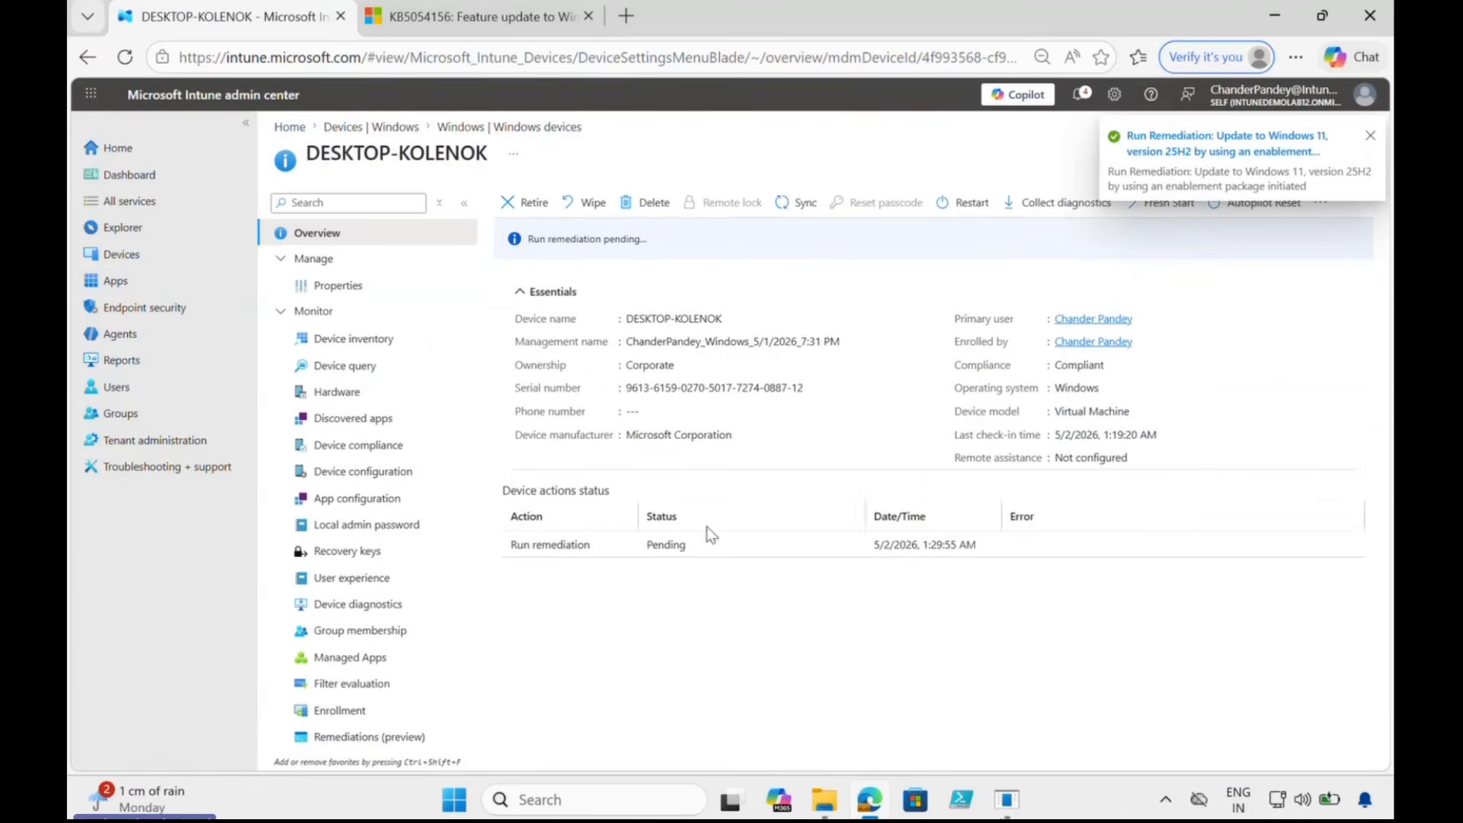
drag(506, 555, 702, 562)
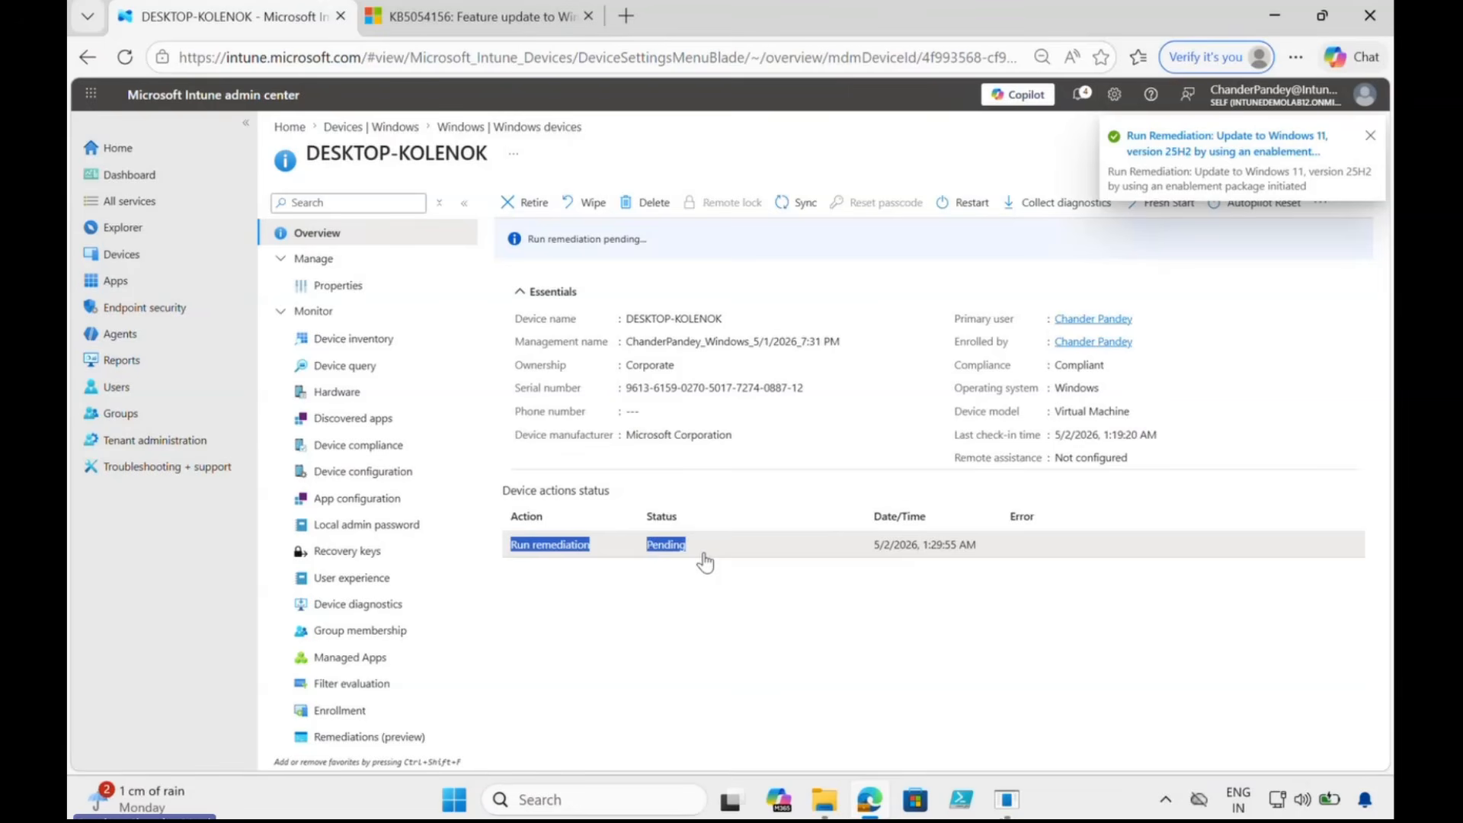
Close the About Windows dialog and browse in File Explorer to C:\ProgramData\Microsoft\IntuneManagementExtension\Logs
click(1277, 18)
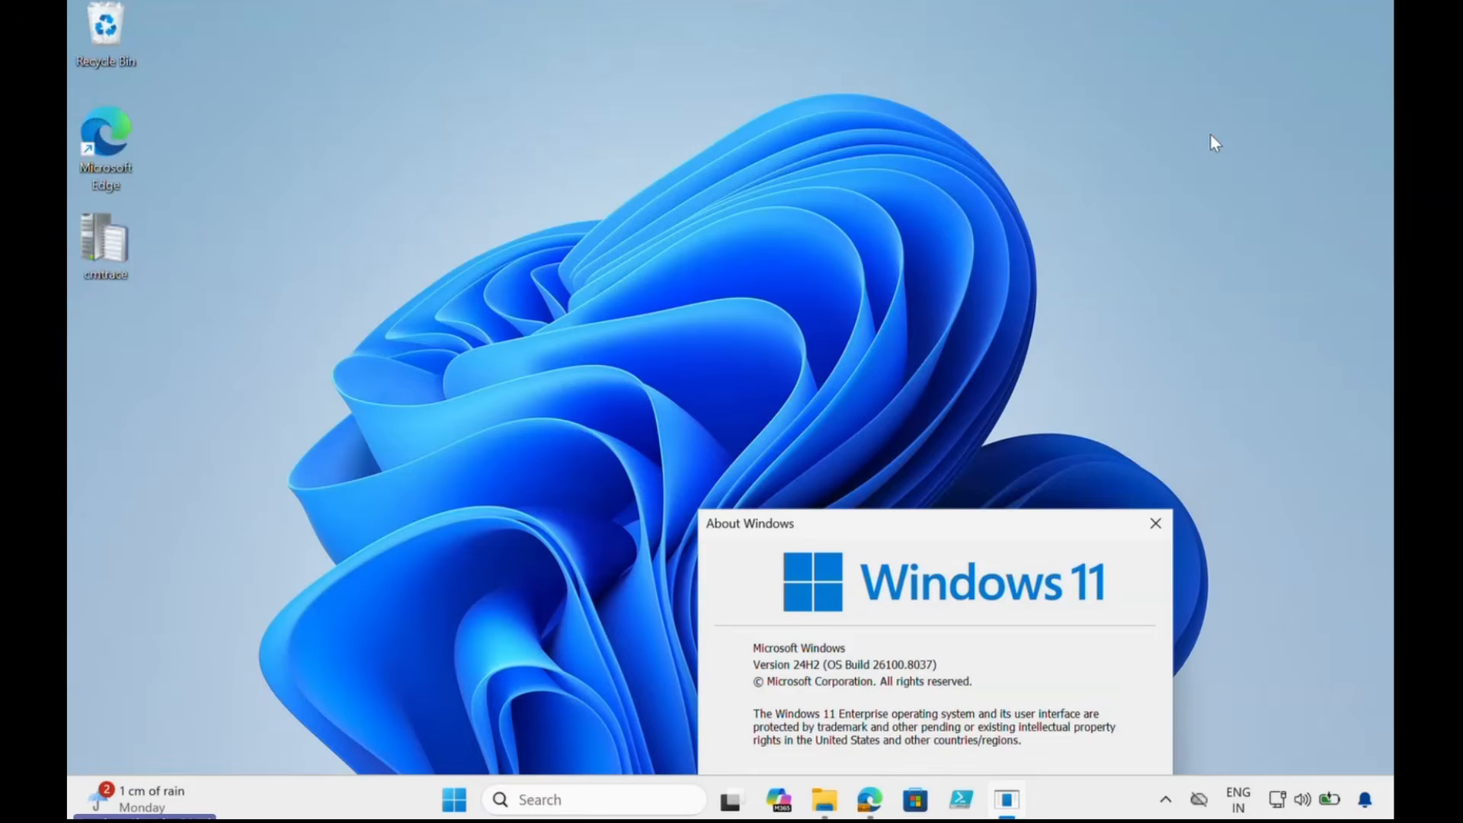
click(1156, 525)
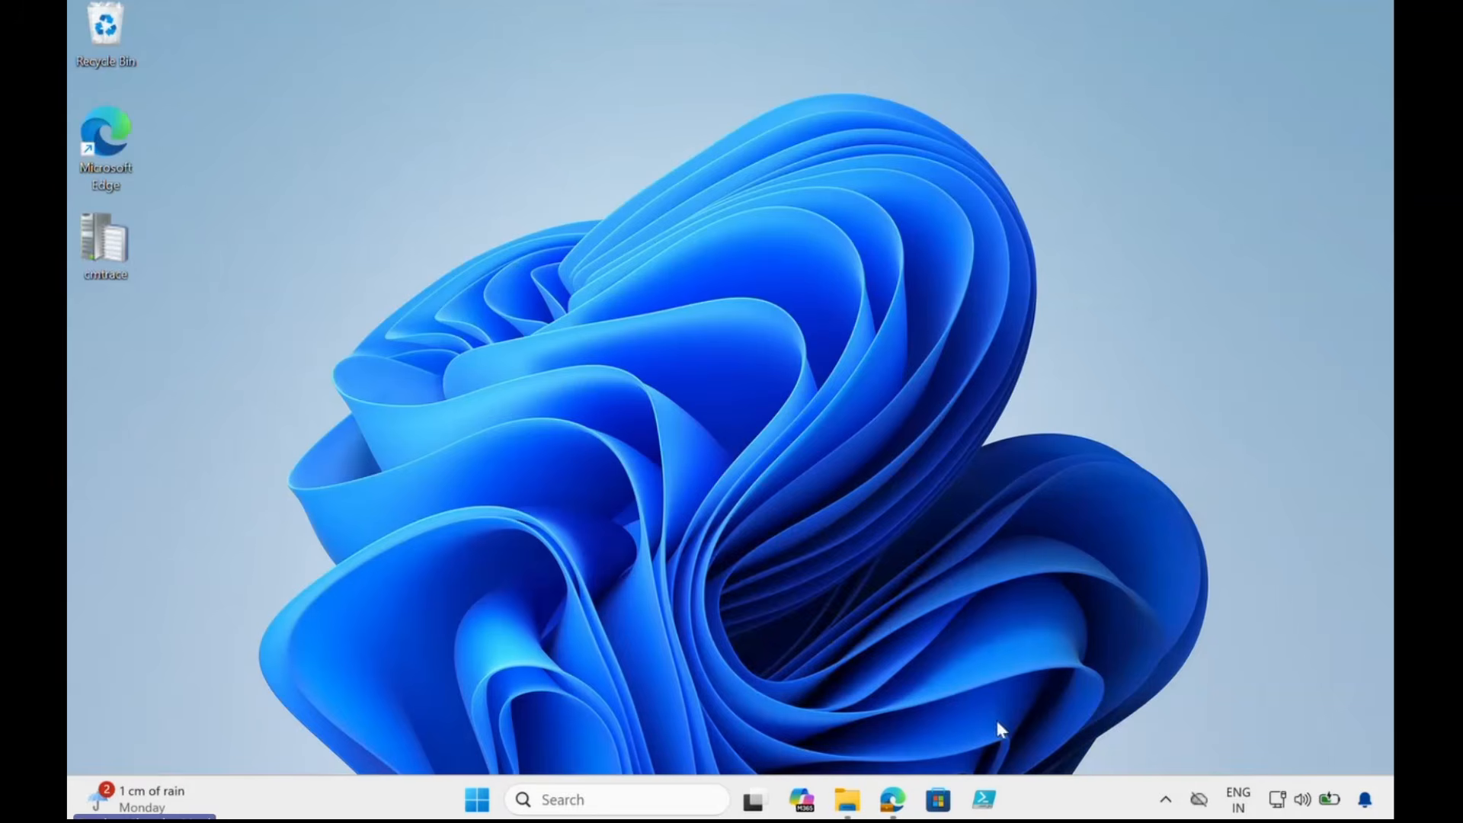
click(846, 799)
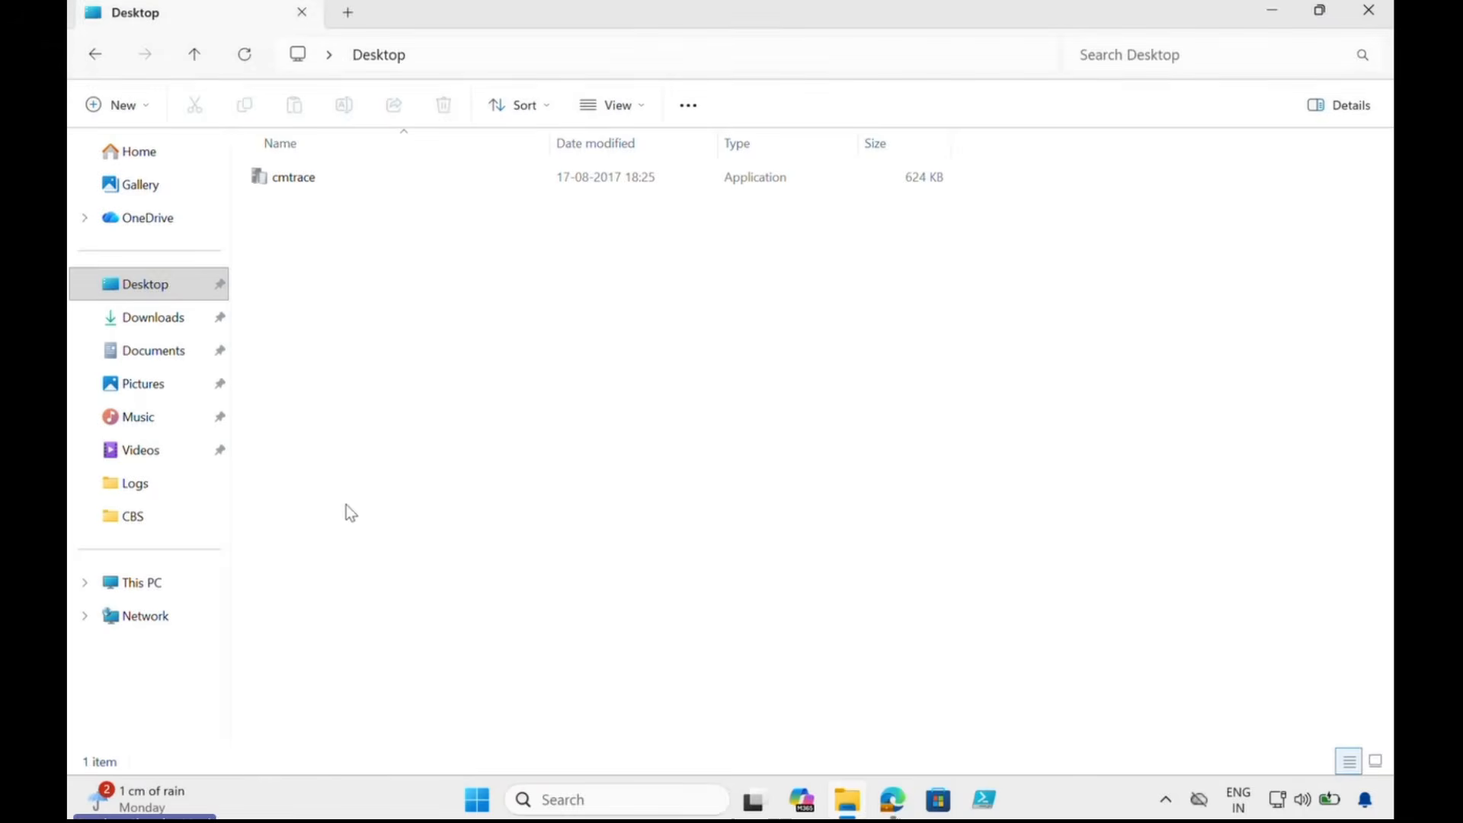
click(152, 586)
double_click(346, 189)
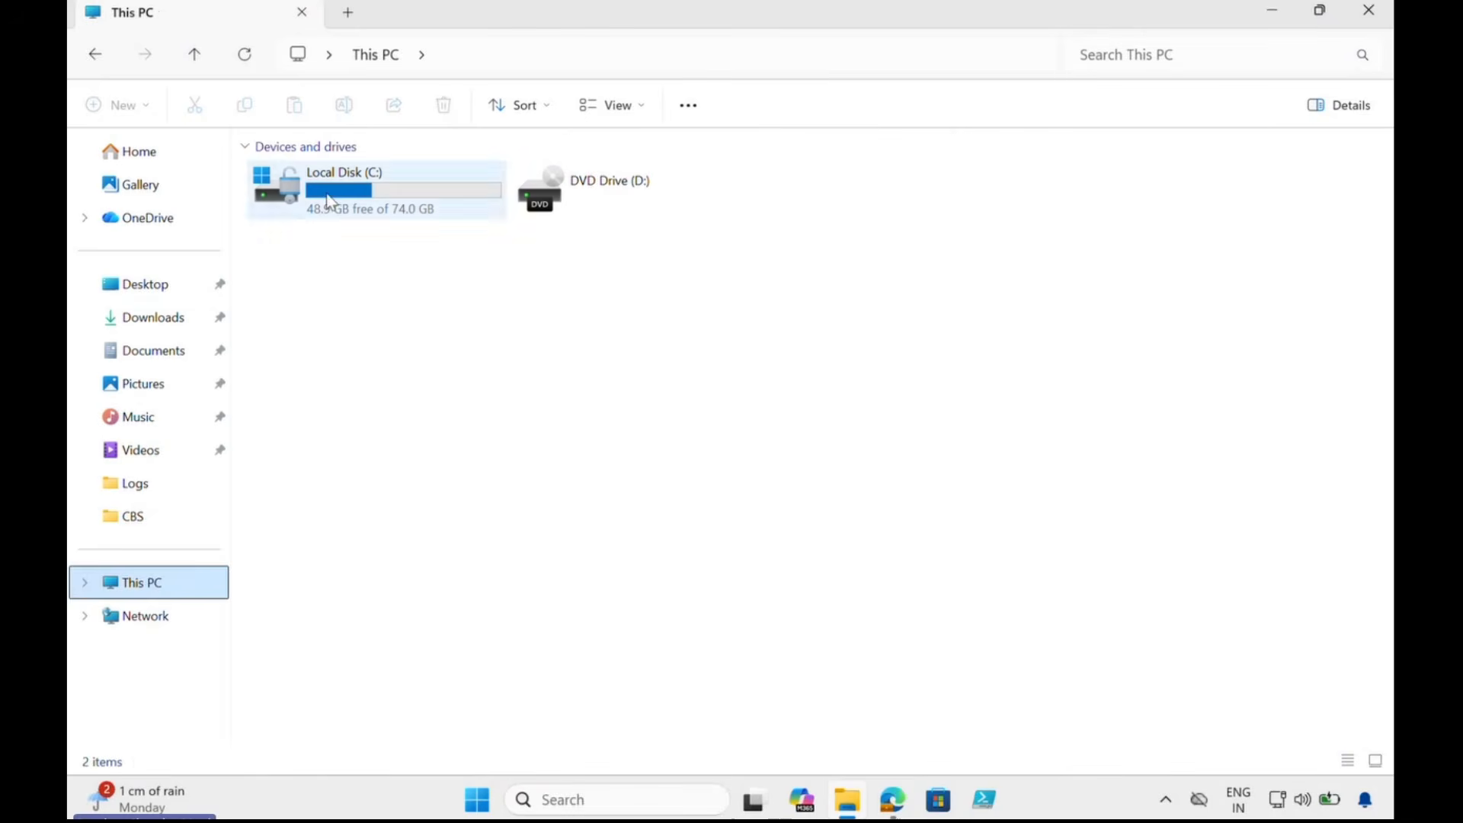
double_click(317, 298)
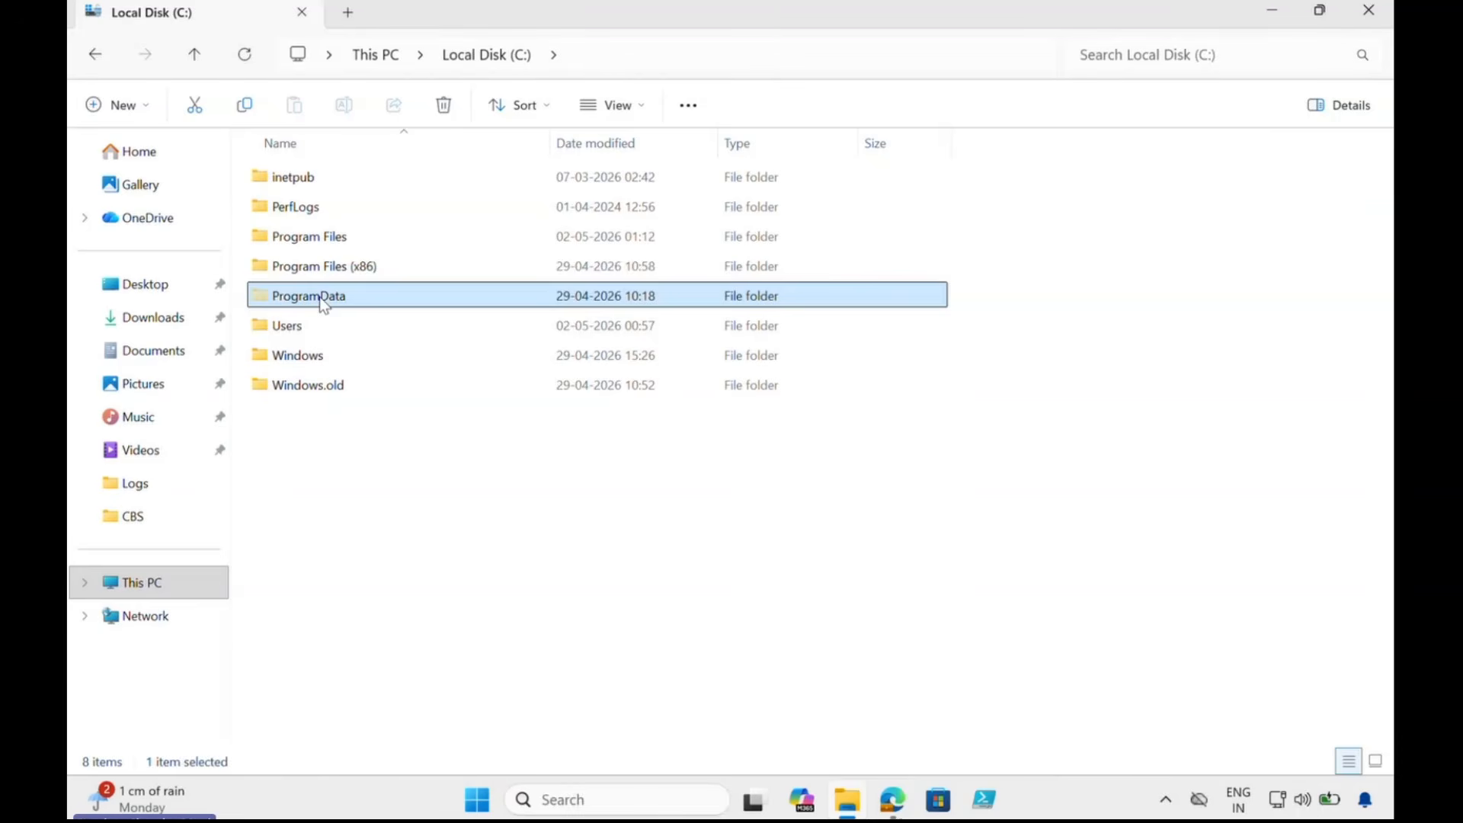
double_click(328, 183)
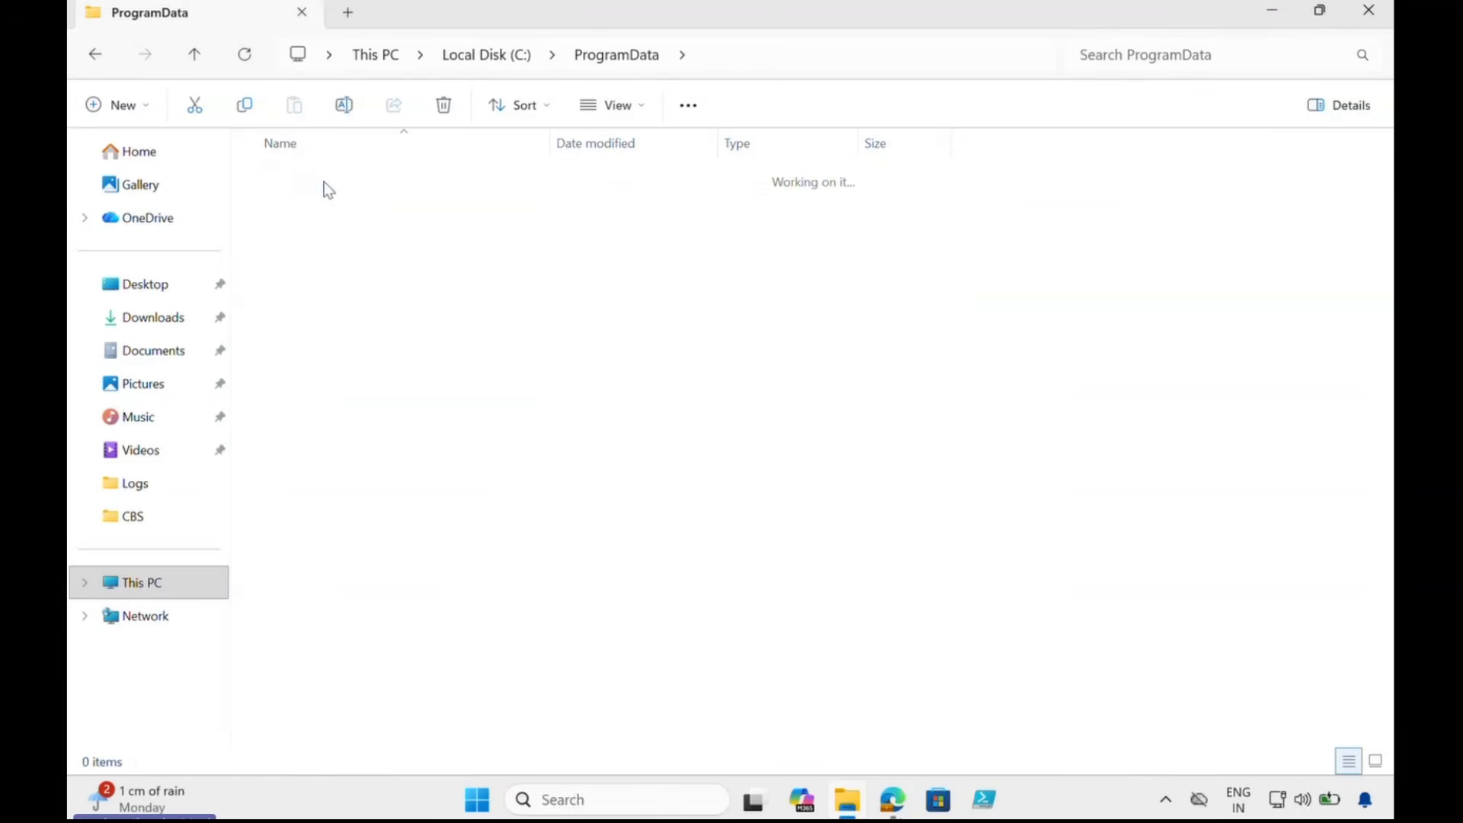
double_click(283, 183)
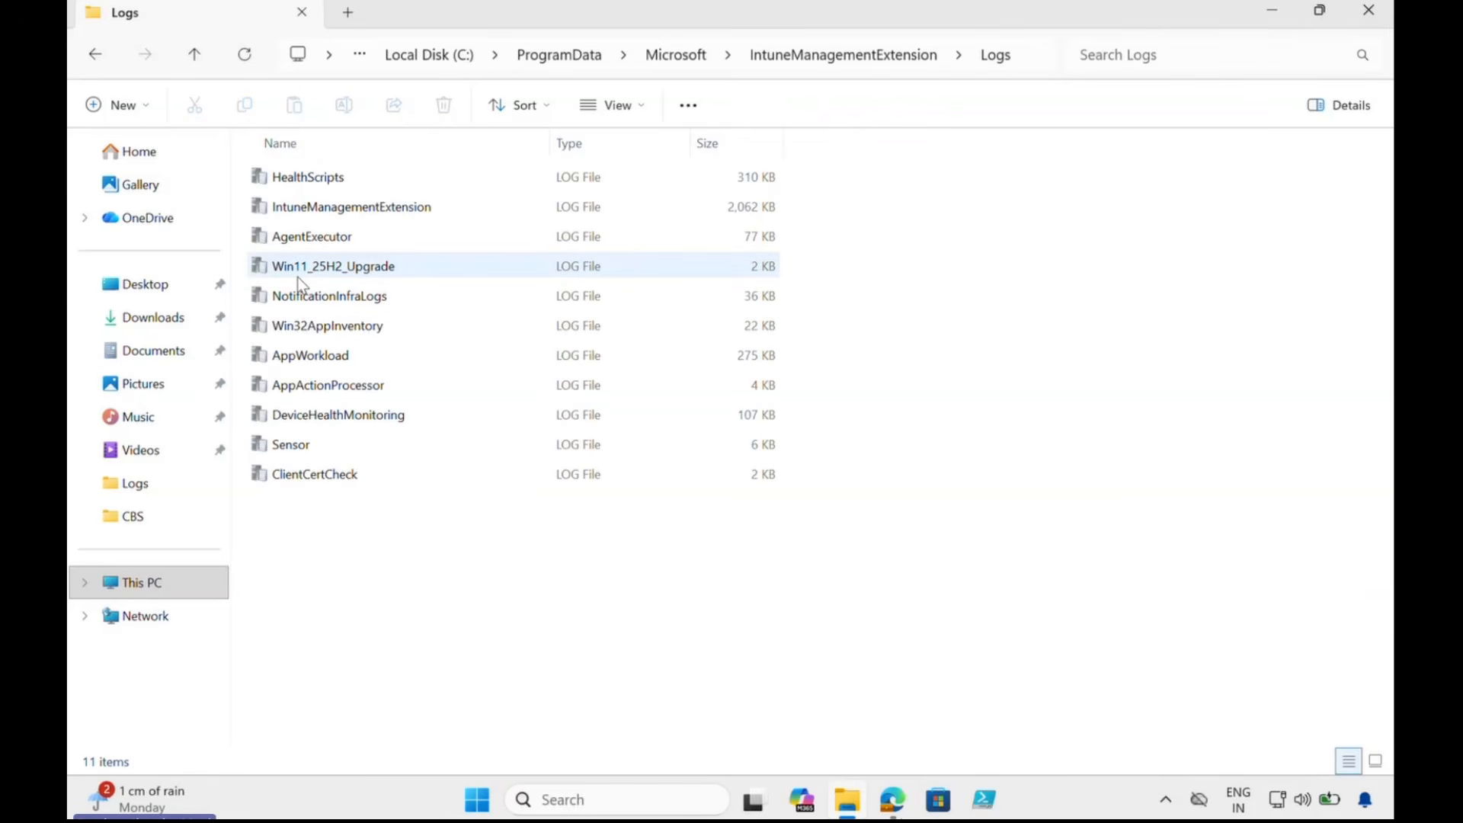
Examine the detection start and compliance result entries in the Win11_25H2_Upgrade log, and close the log viewer
mouse_move(317, 278)
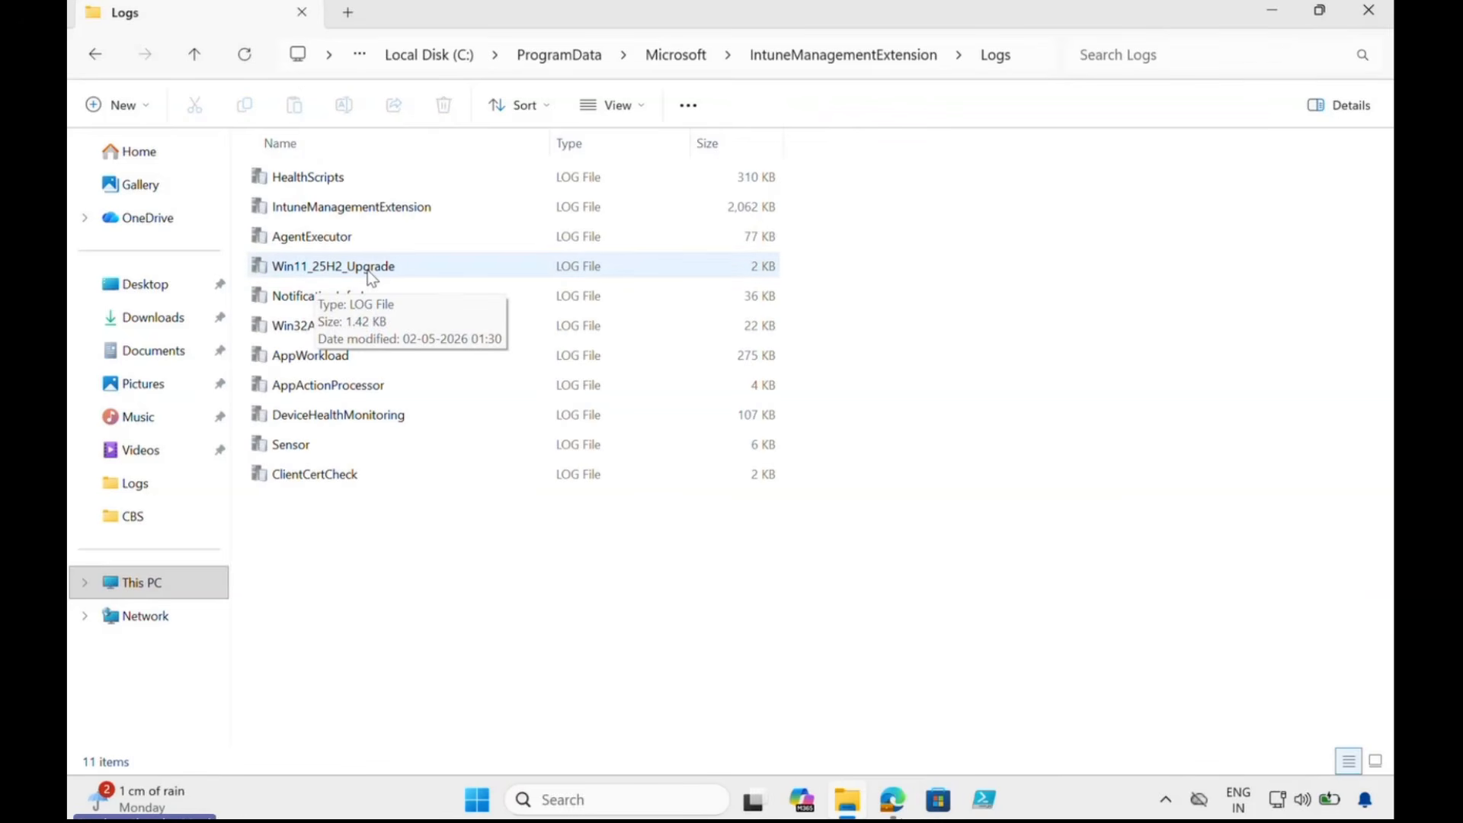
click(374, 276)
double_click(373, 273)
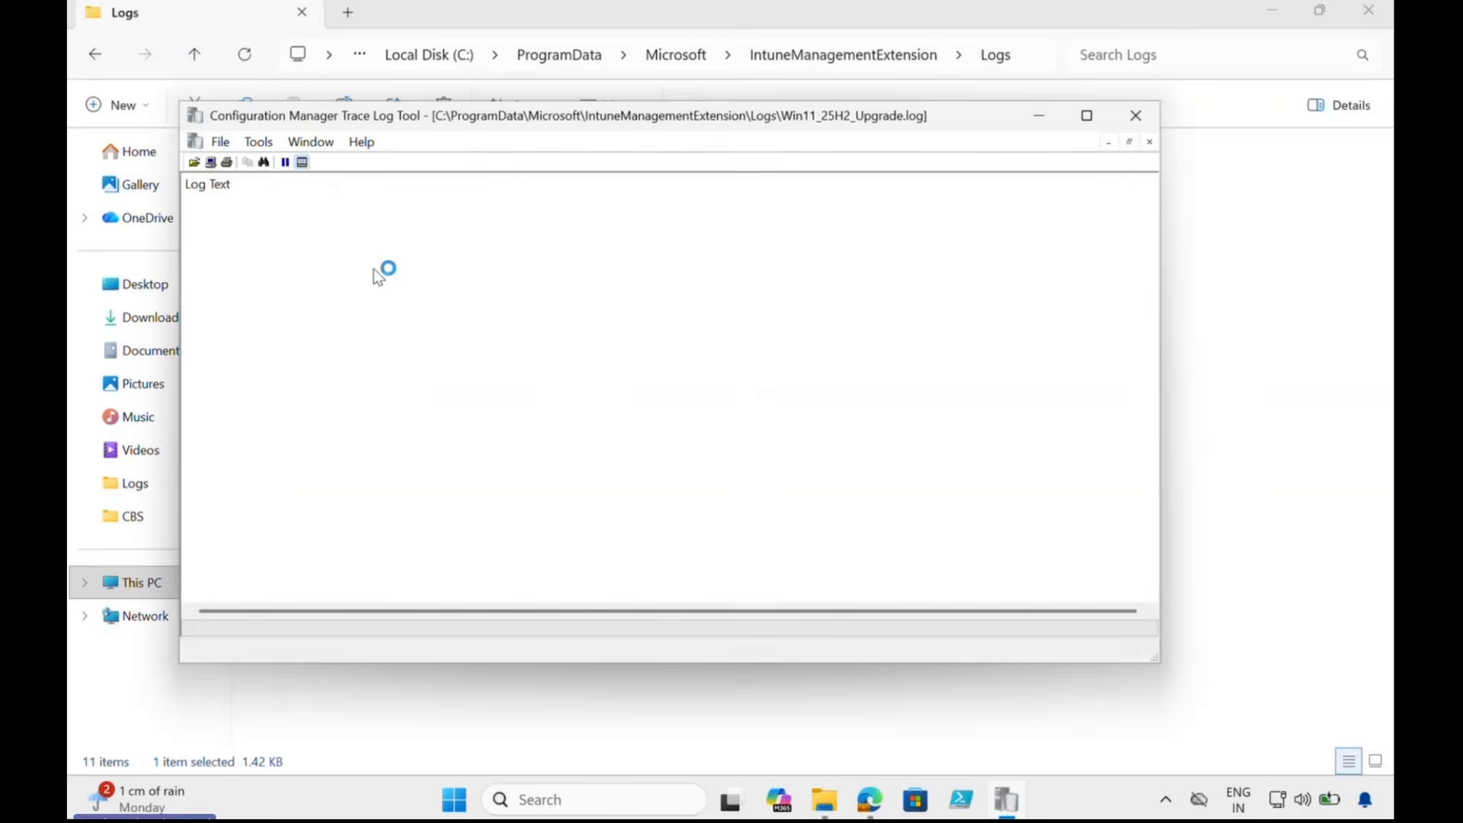
click(1088, 118)
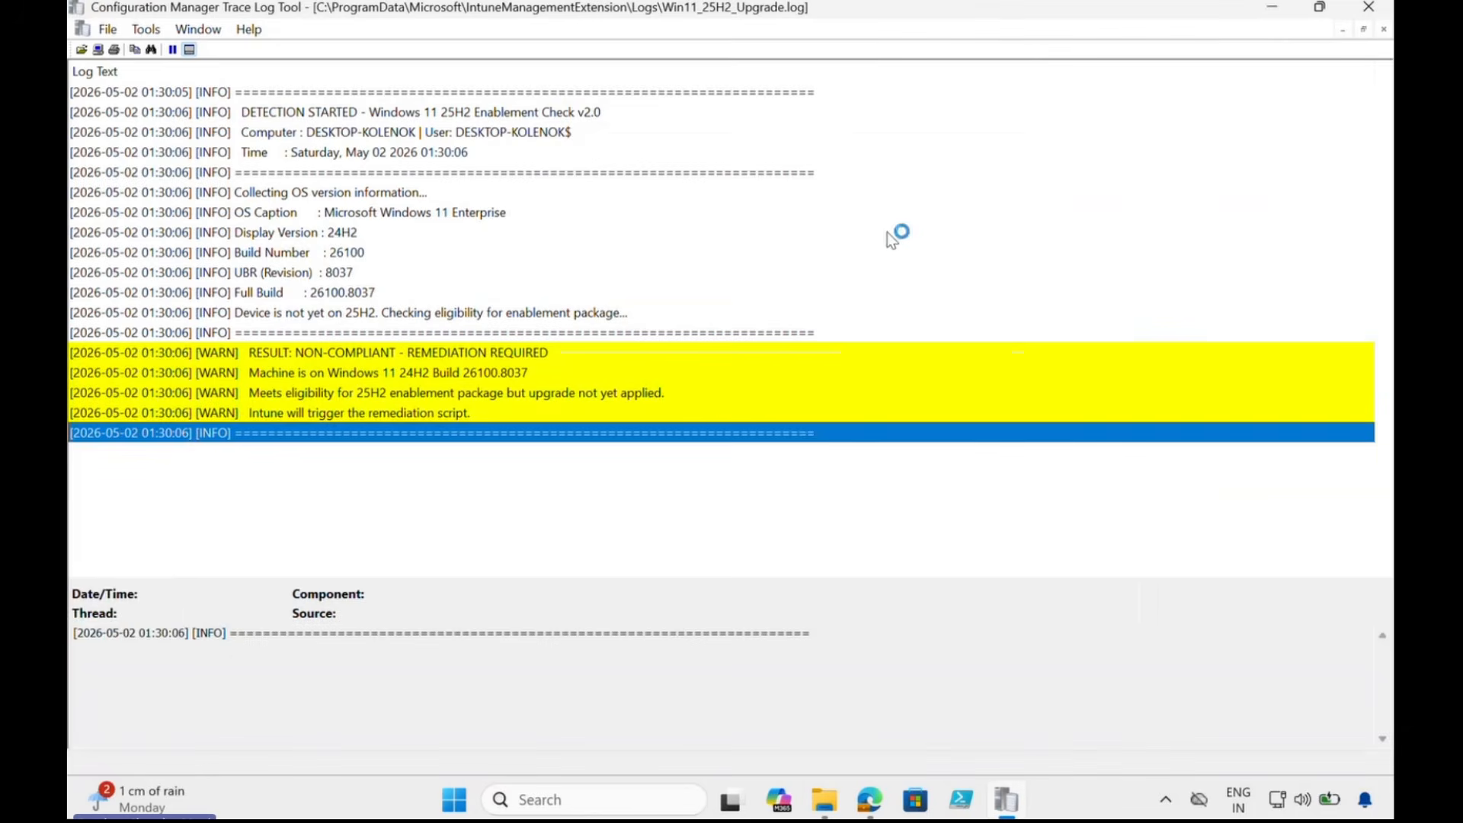
click(284, 112)
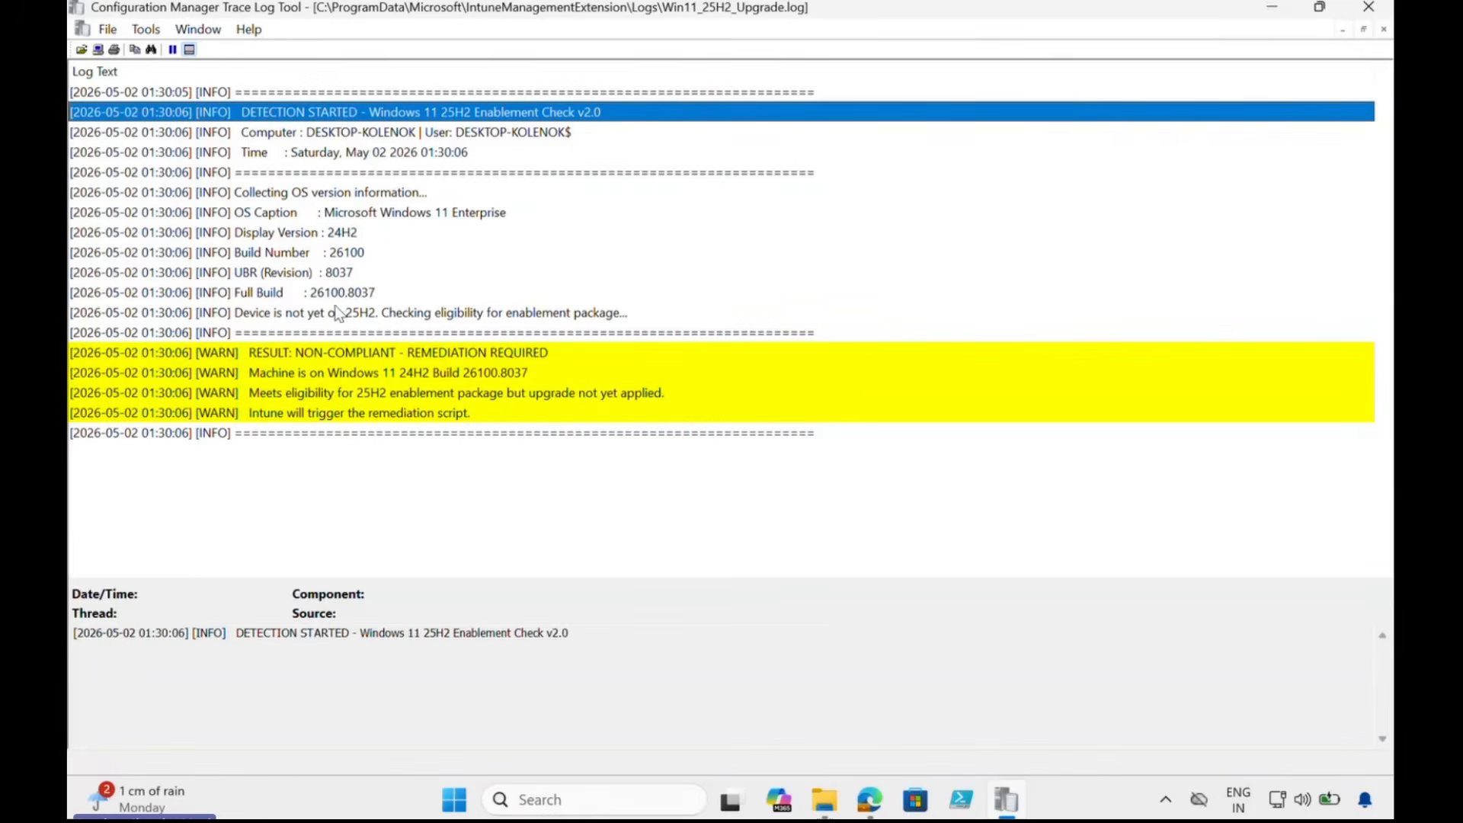
click(337, 356)
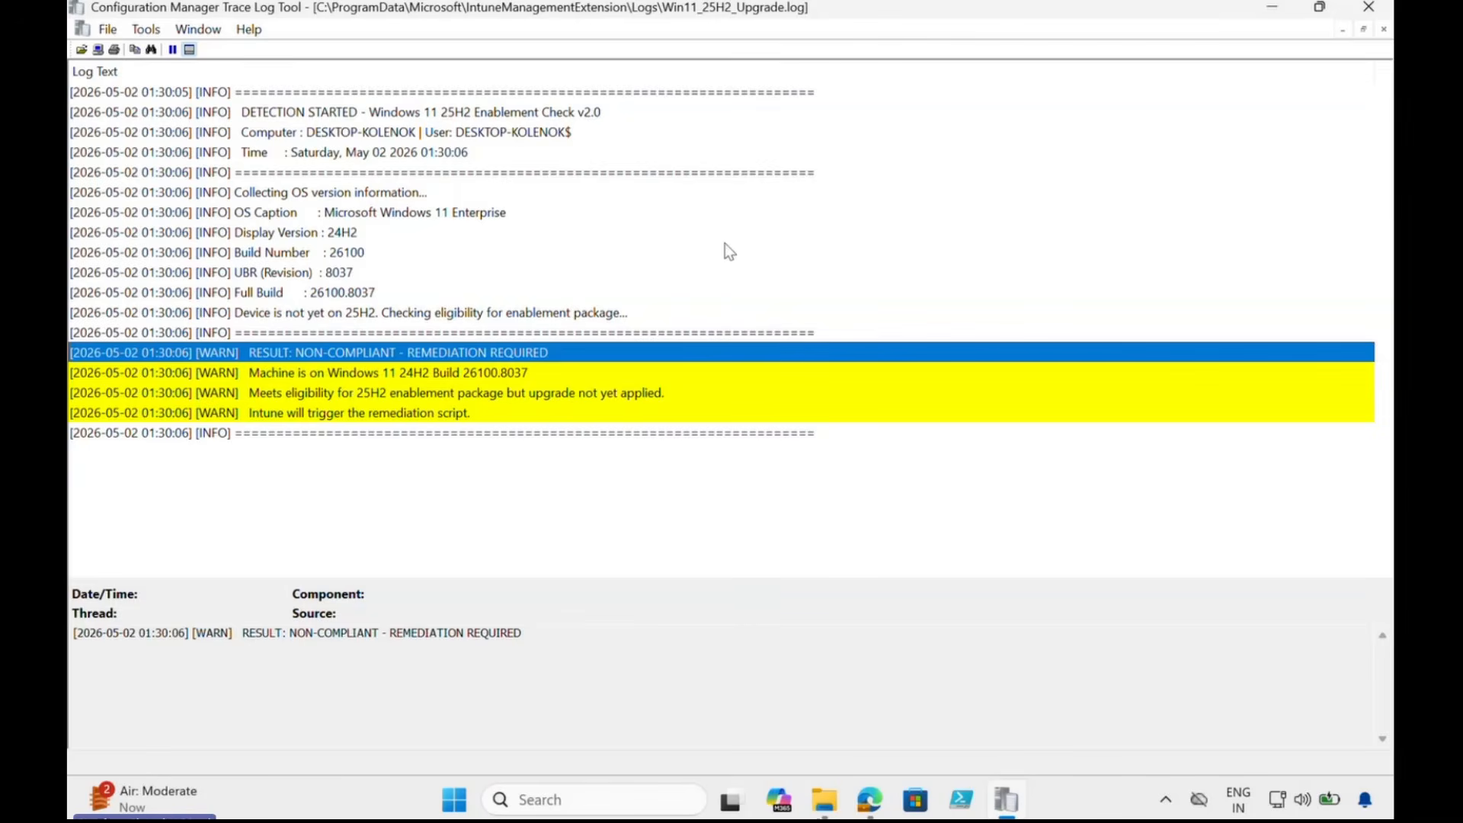
click(1369, 9)
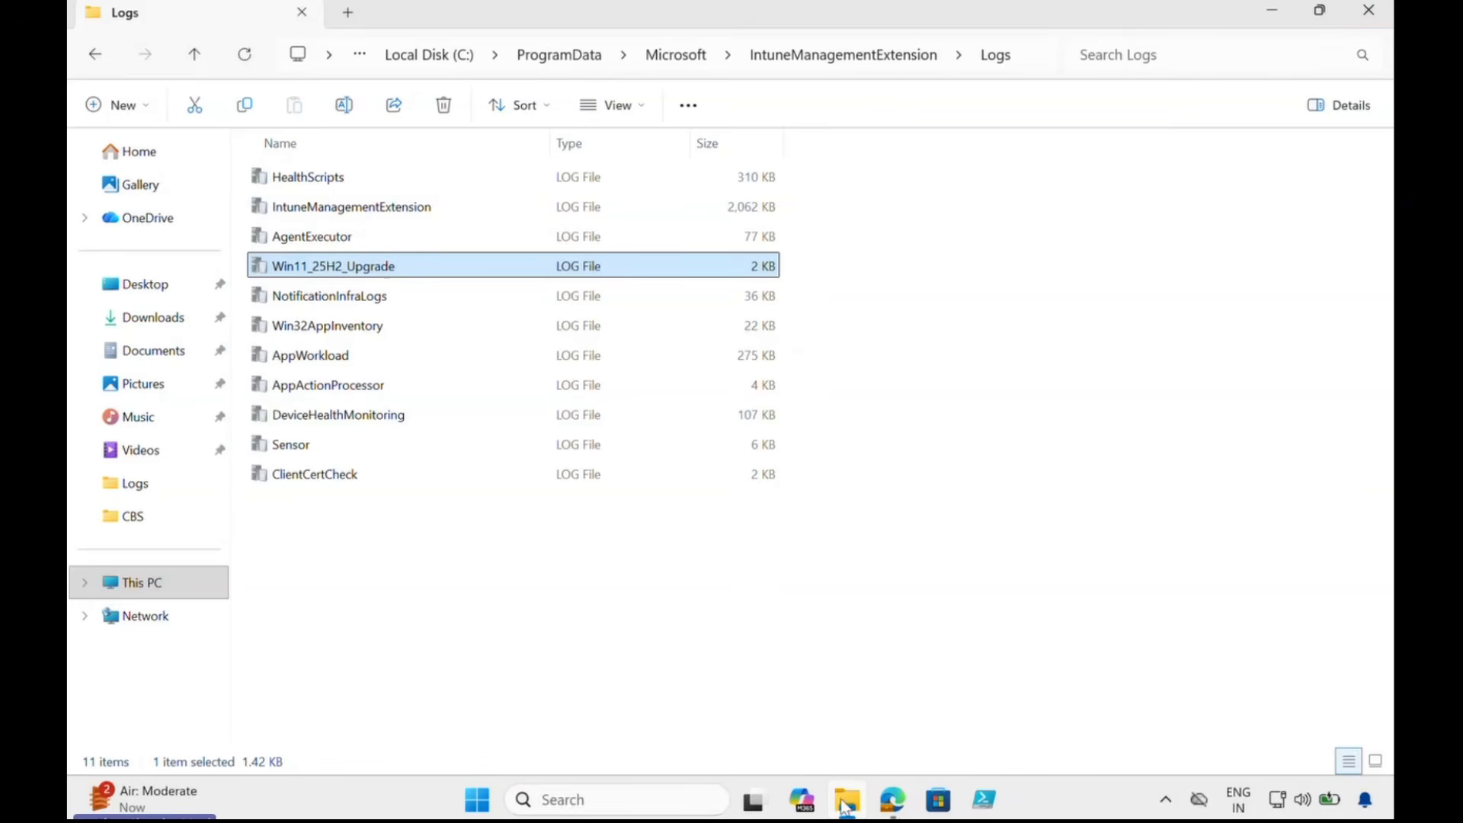
Return to the Intune admin center and view the device status of the Windows 11, version 25H2 update script package
click(892, 799)
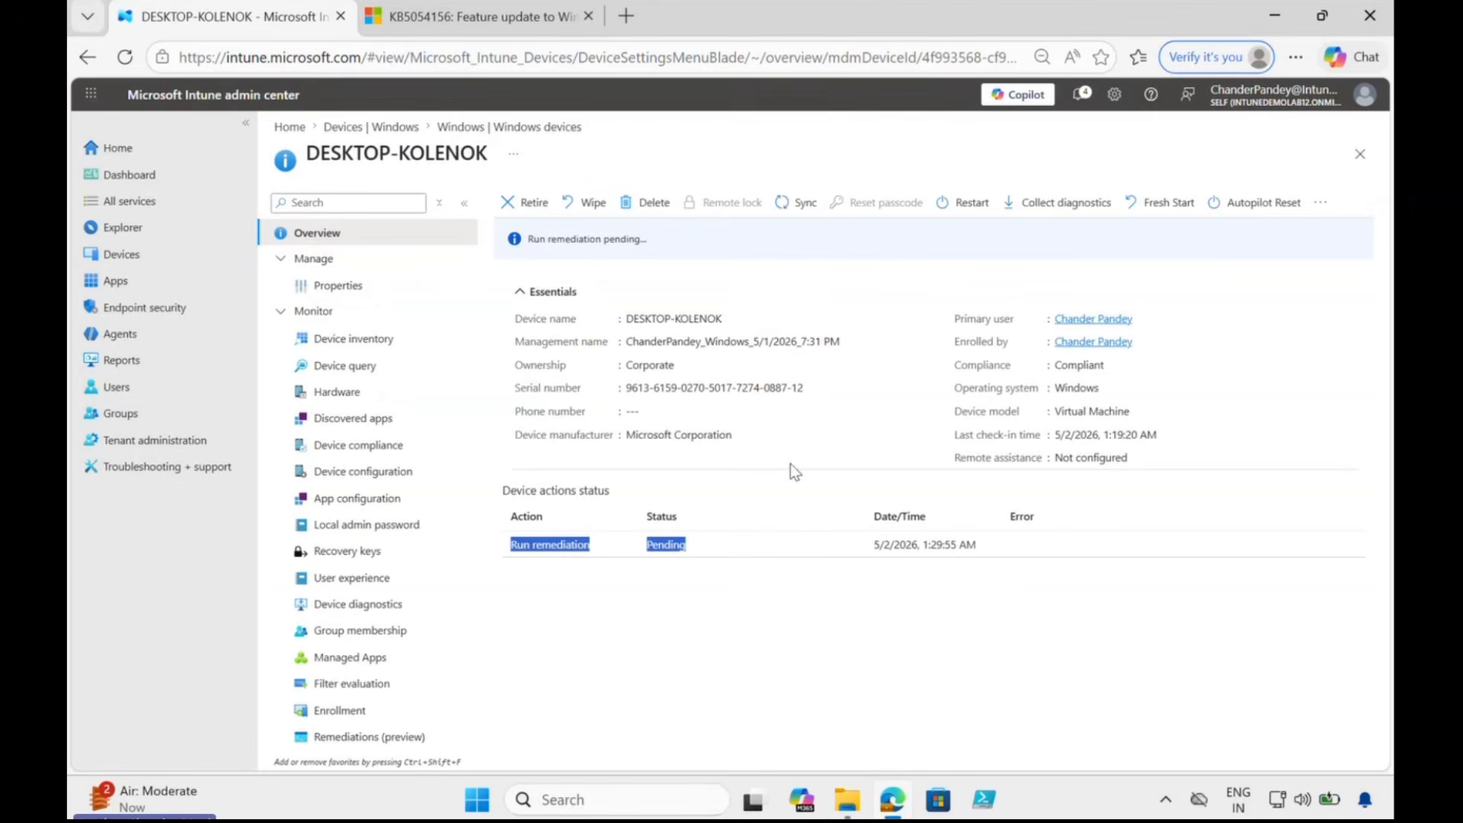
click(400, 127)
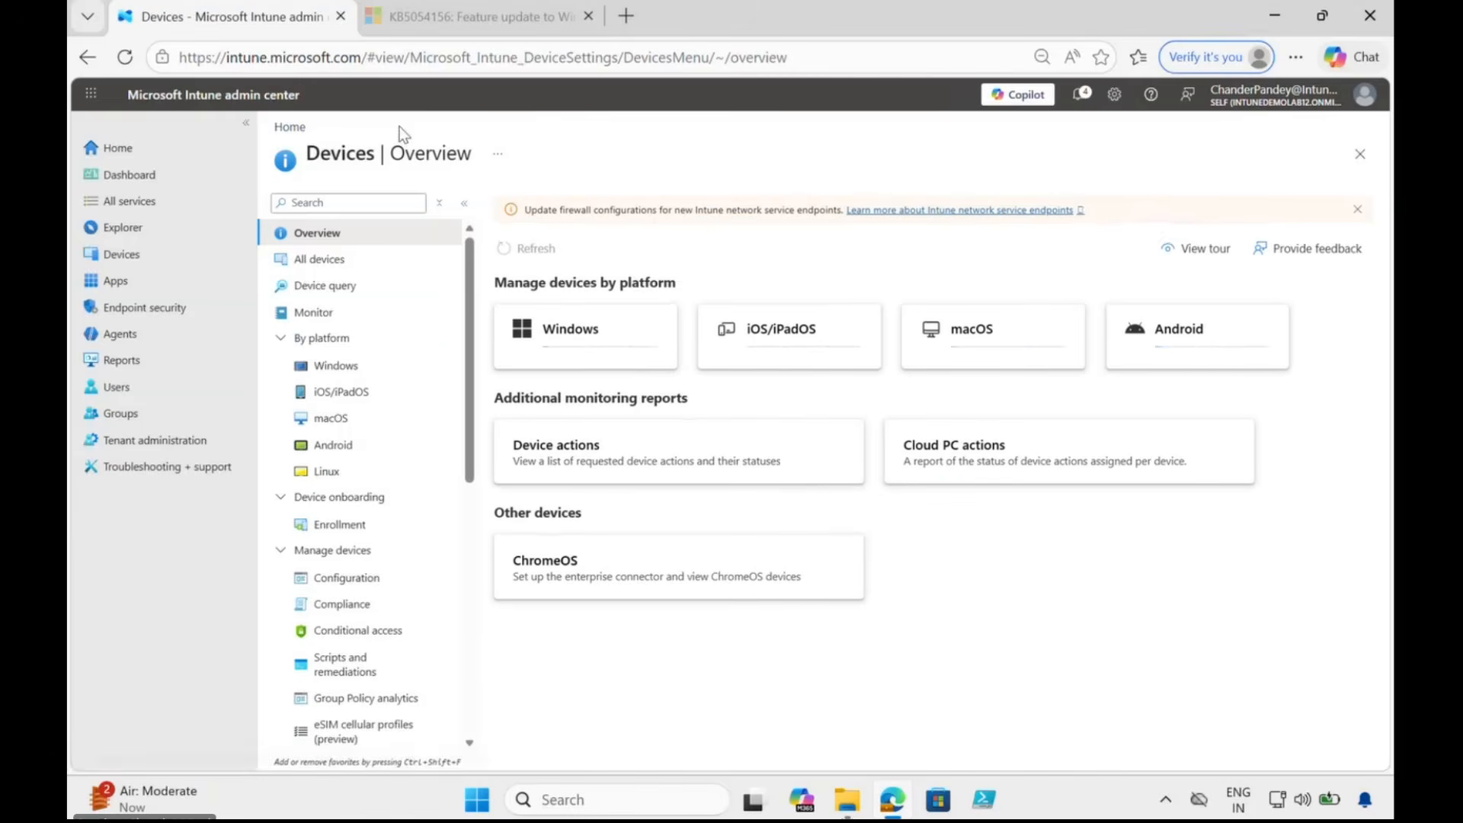
click(354, 670)
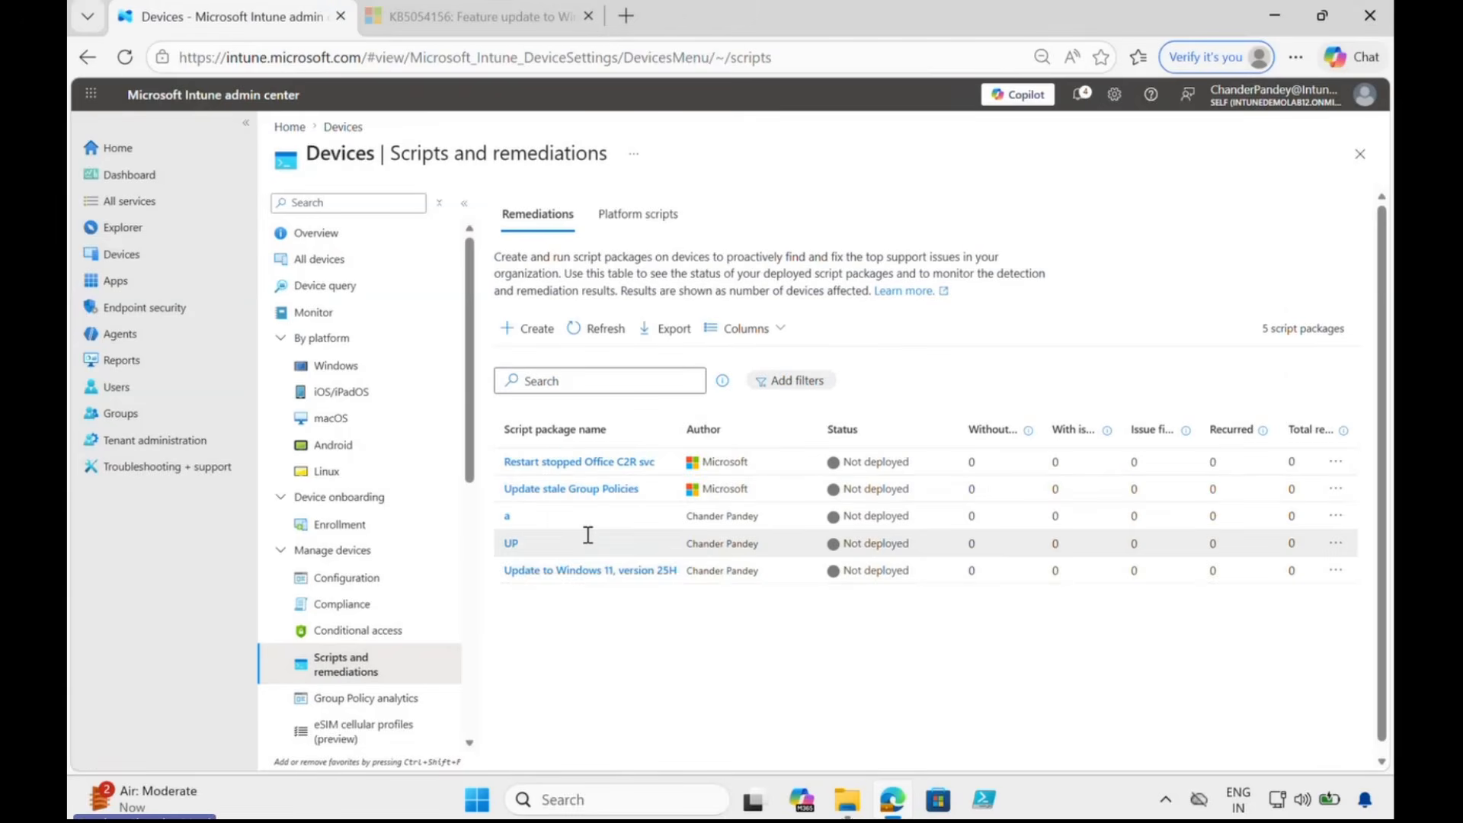
click(590, 570)
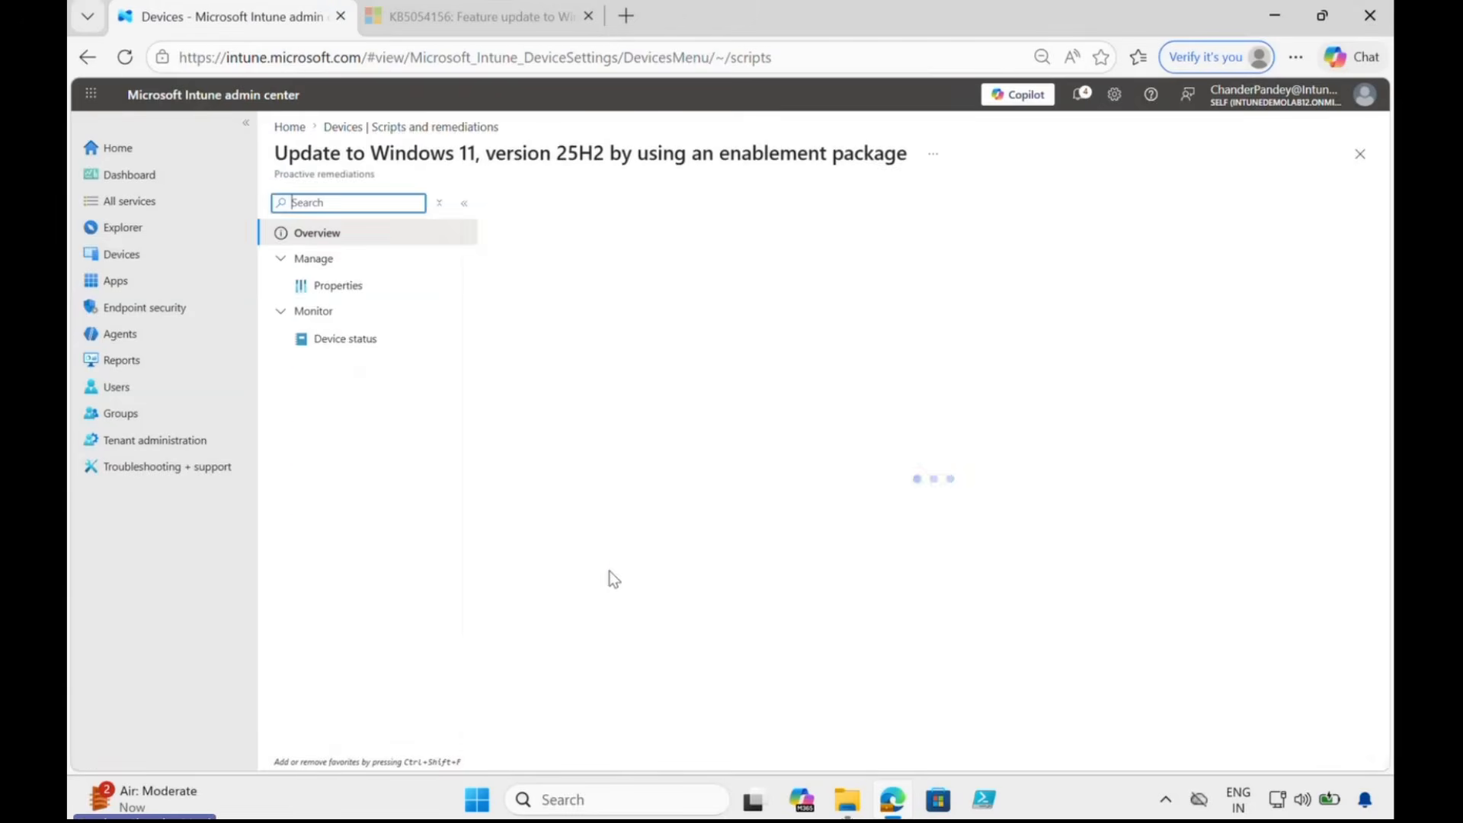
click(351, 341)
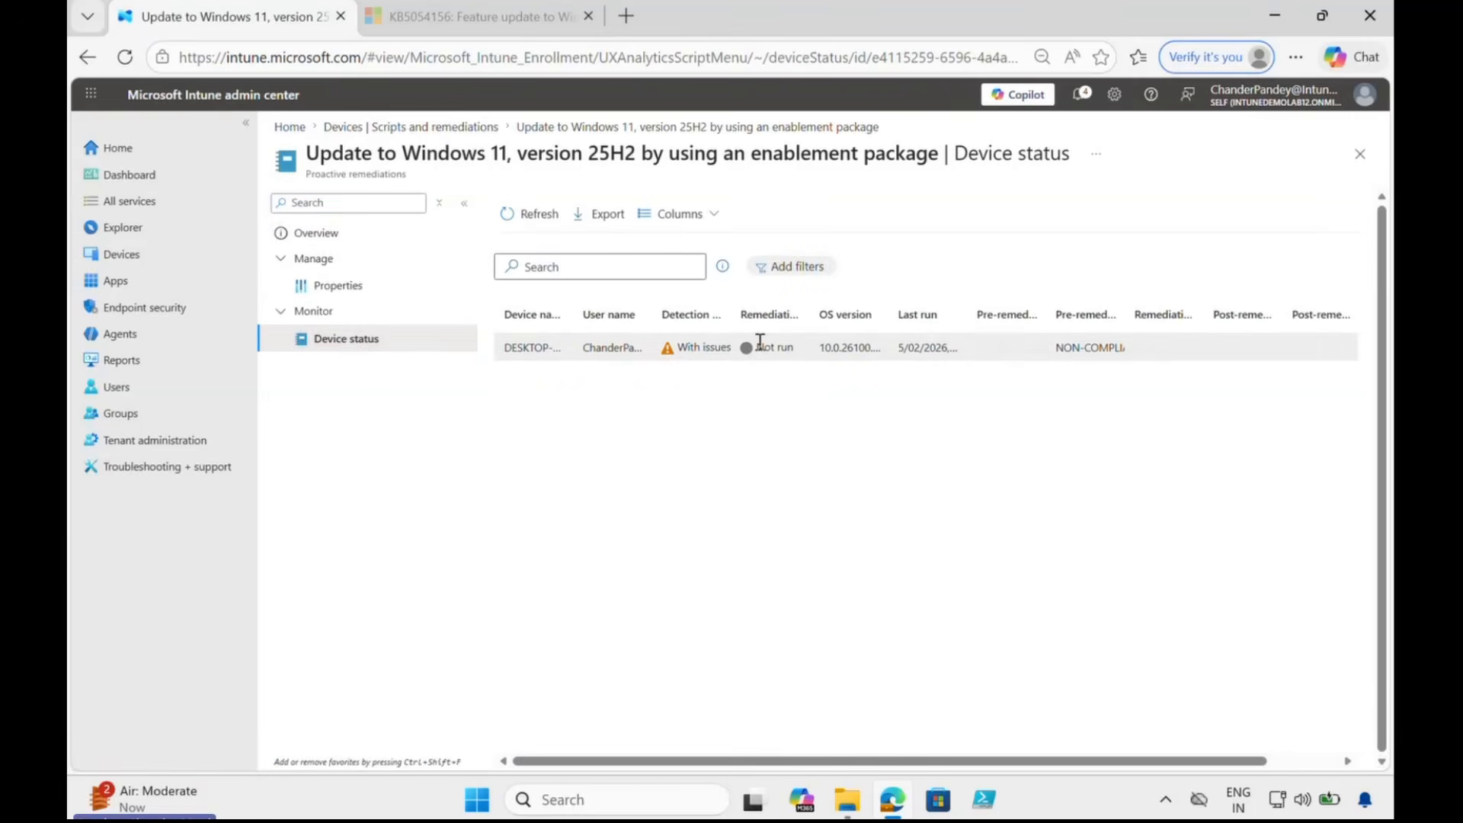
Widen the pre-remediation detection output column, review the device's full detection output, and close the details
drag(1128, 313, 1278, 313)
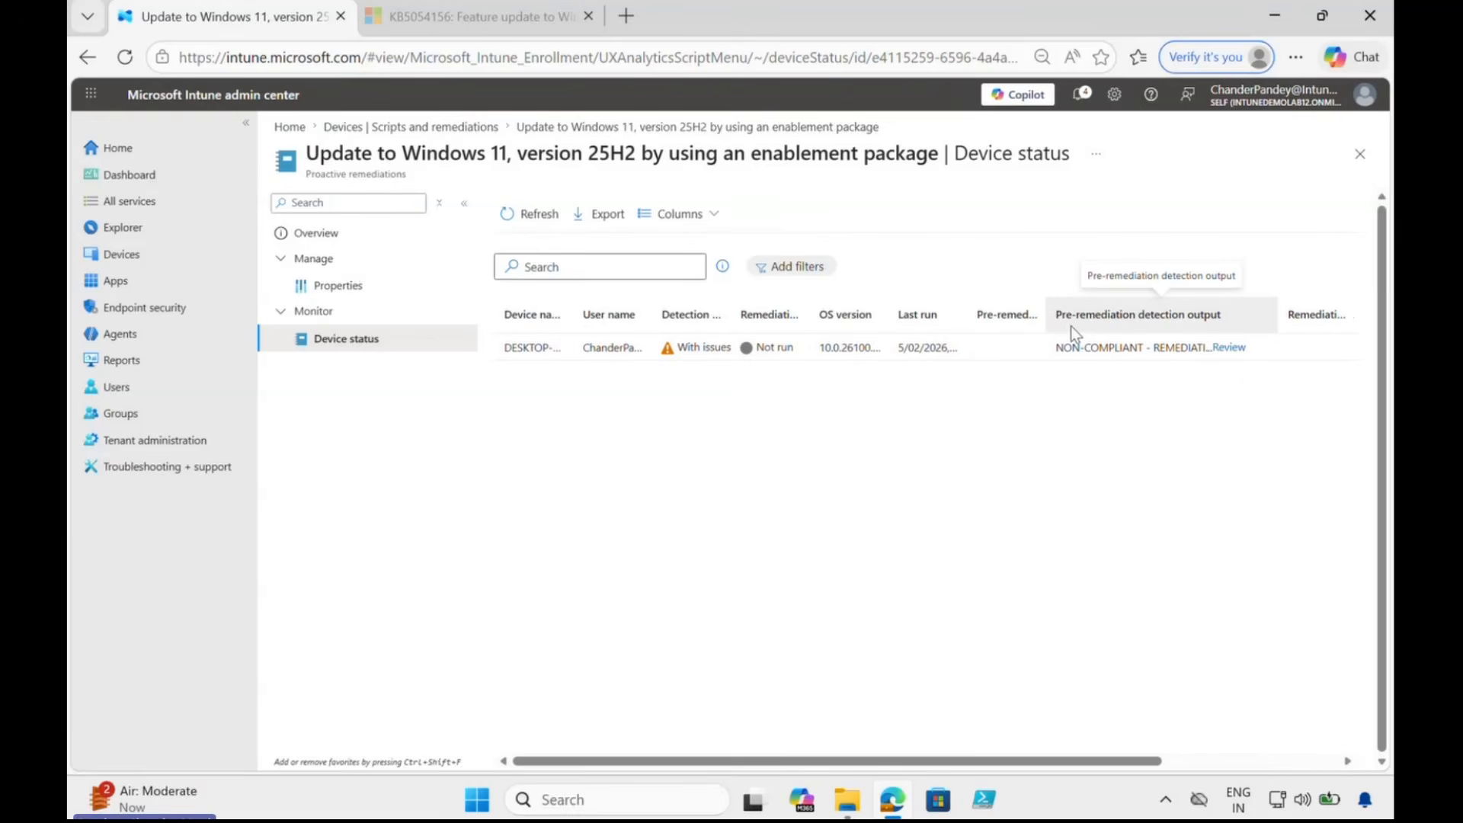
click(1229, 349)
drag(927, 184, 1136, 185)
click(1161, 271)
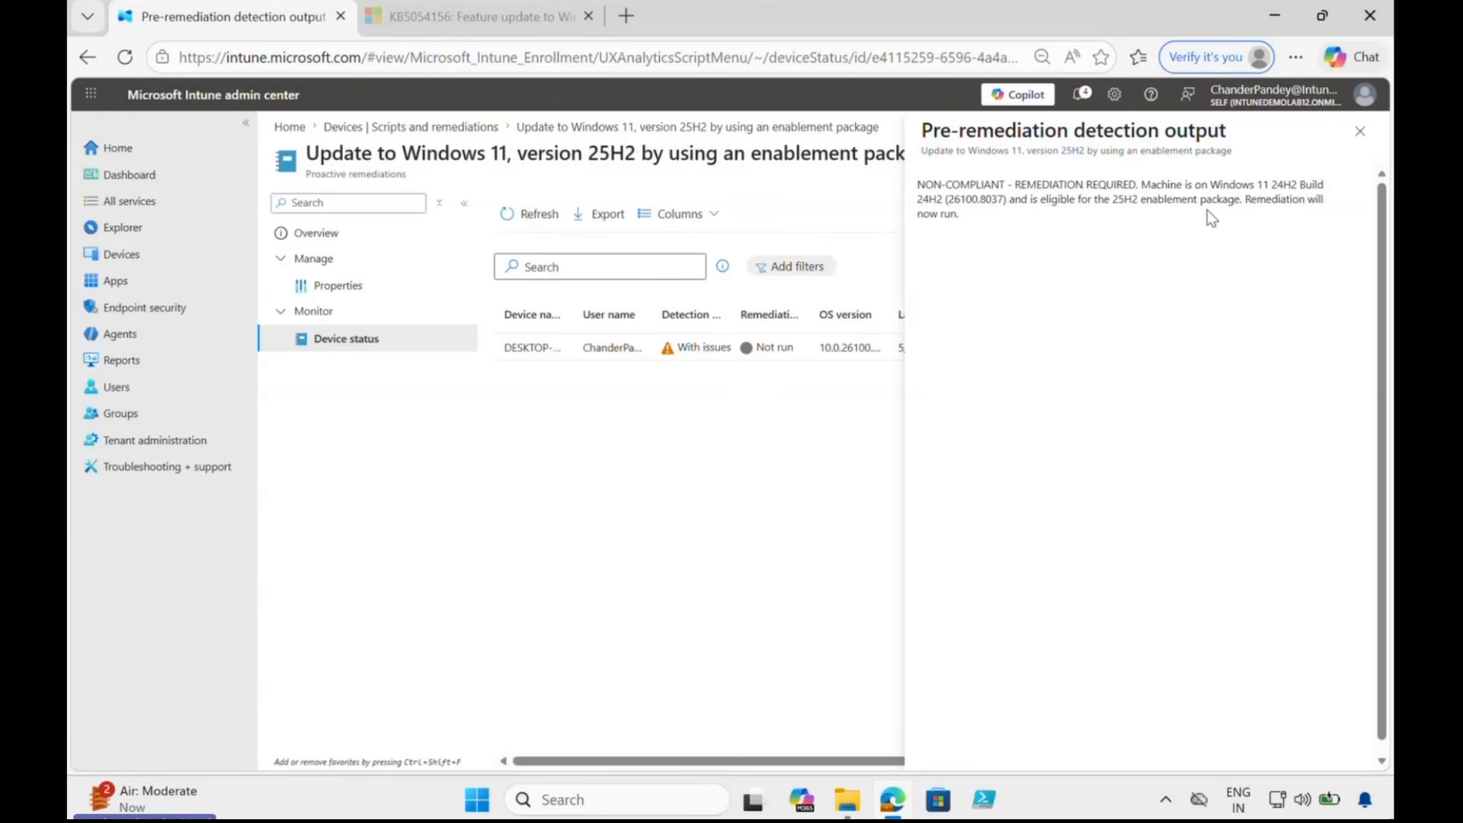
drag(1245, 199, 1336, 236)
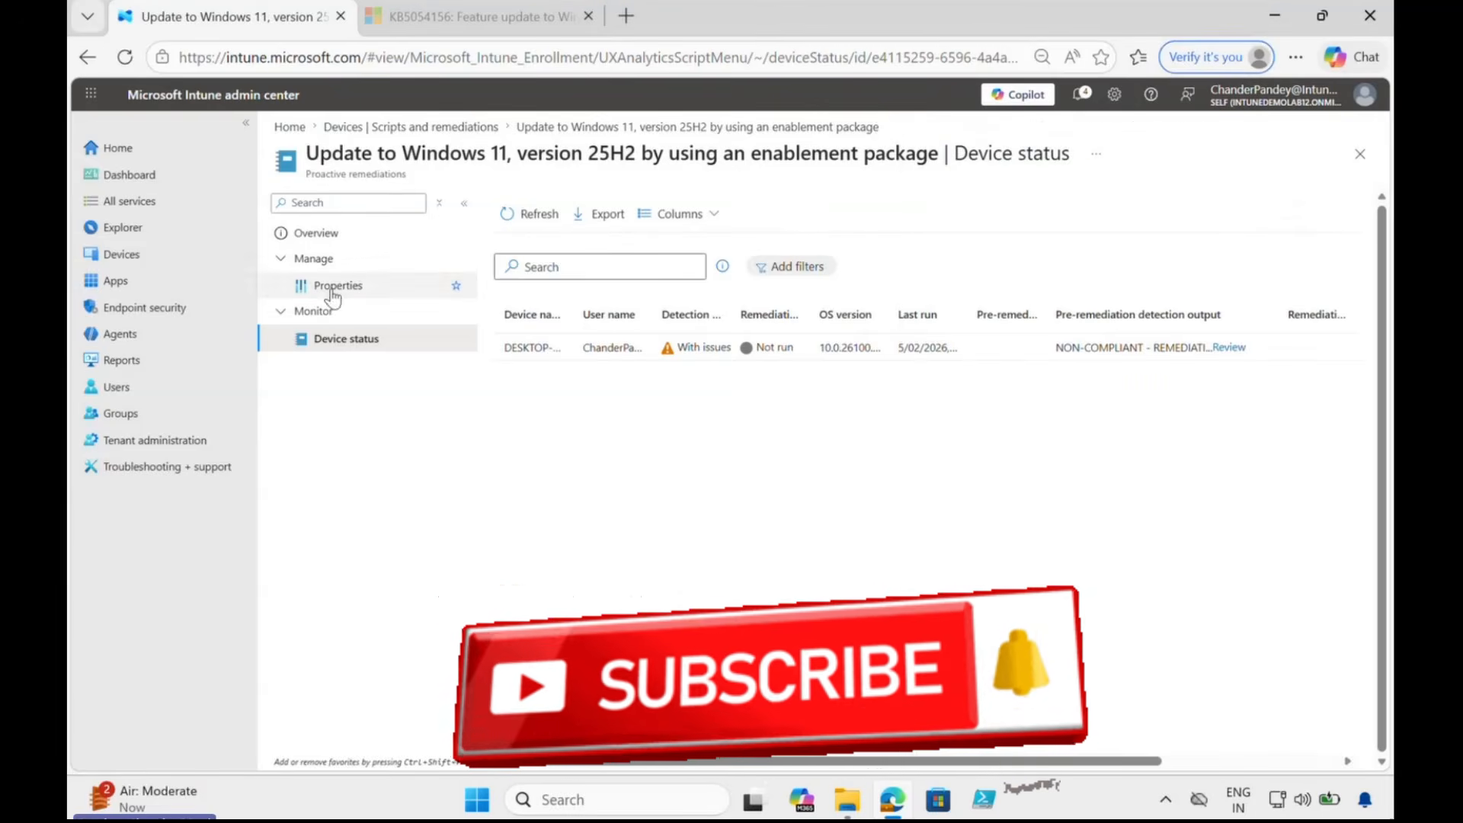
Add Remediate-Win1124H2-to-25H2.ps1 as the remediation script in the update package's settings and save the package
click(329, 288)
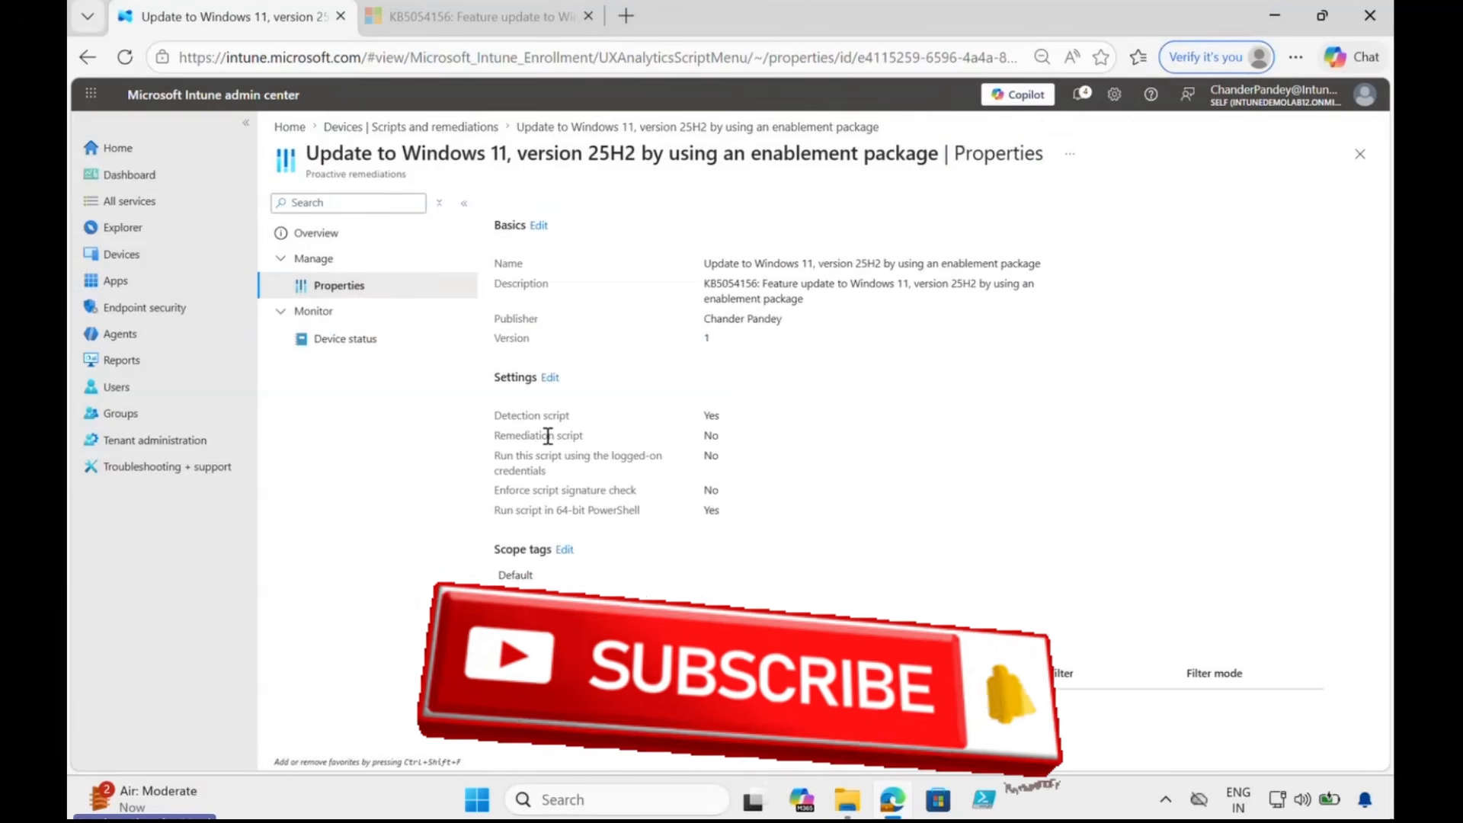
click(550, 378)
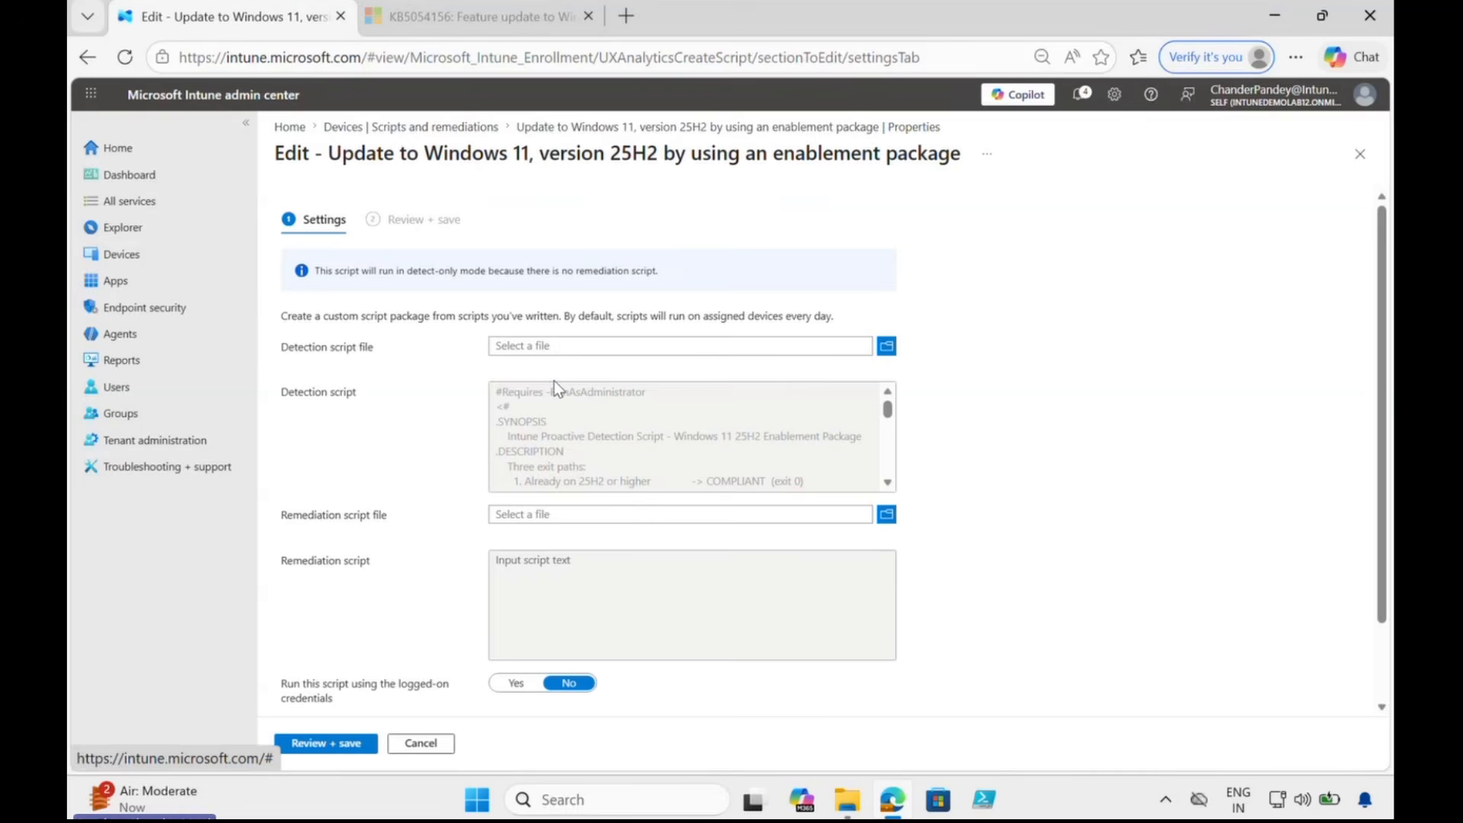
click(887, 517)
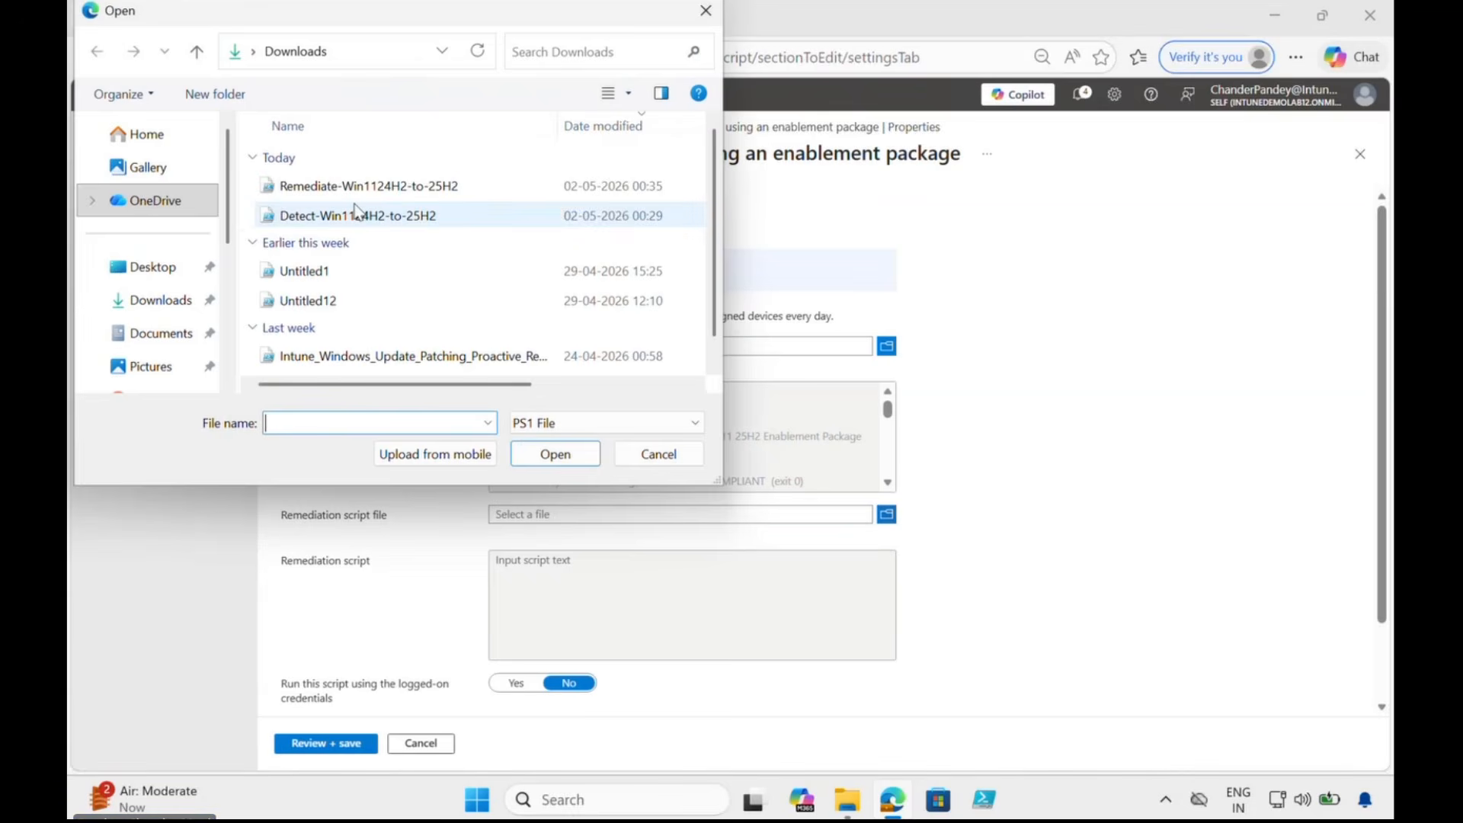
click(355, 191)
click(544, 463)
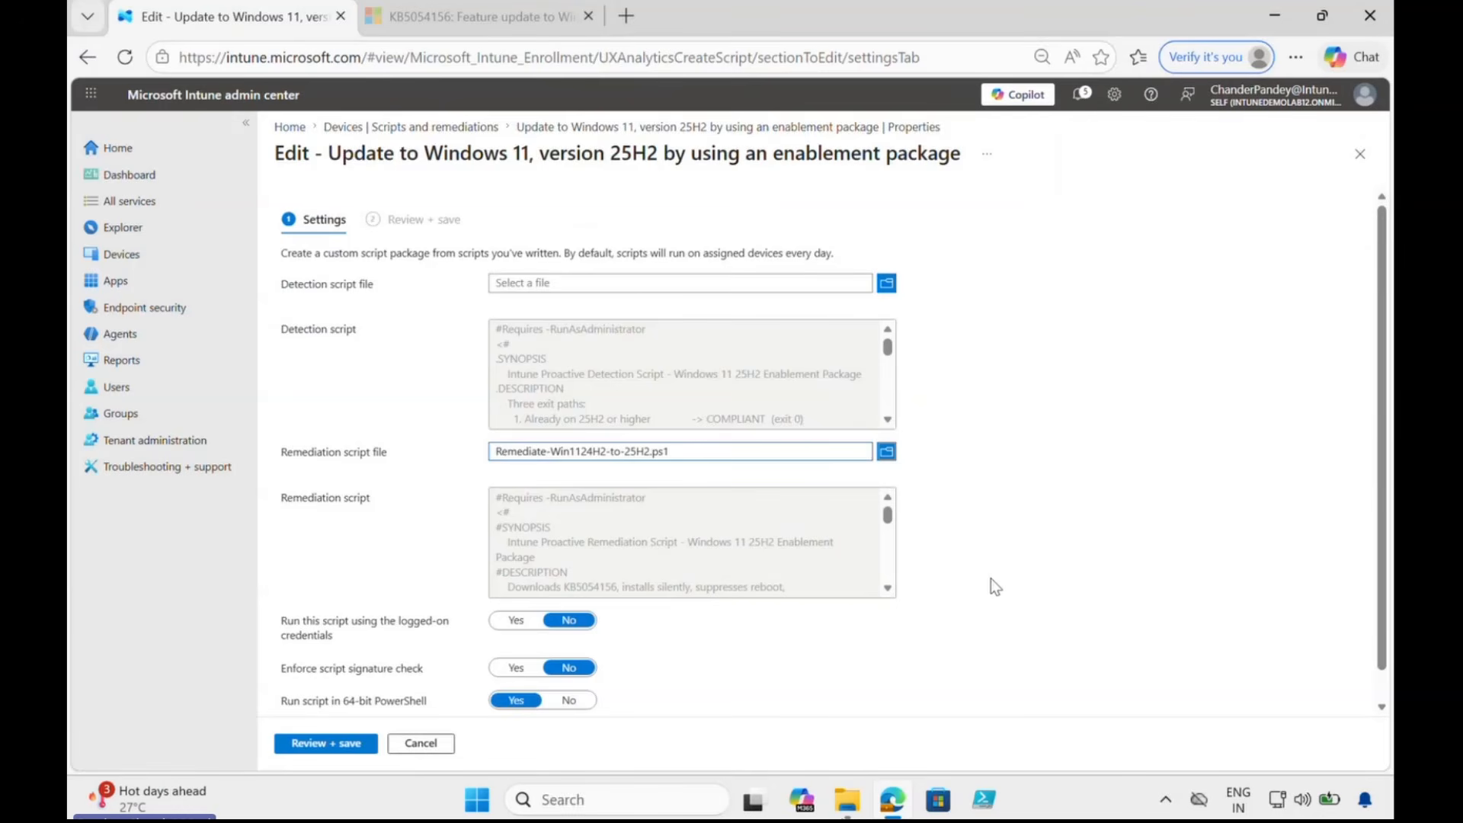
click(318, 748)
click(318, 745)
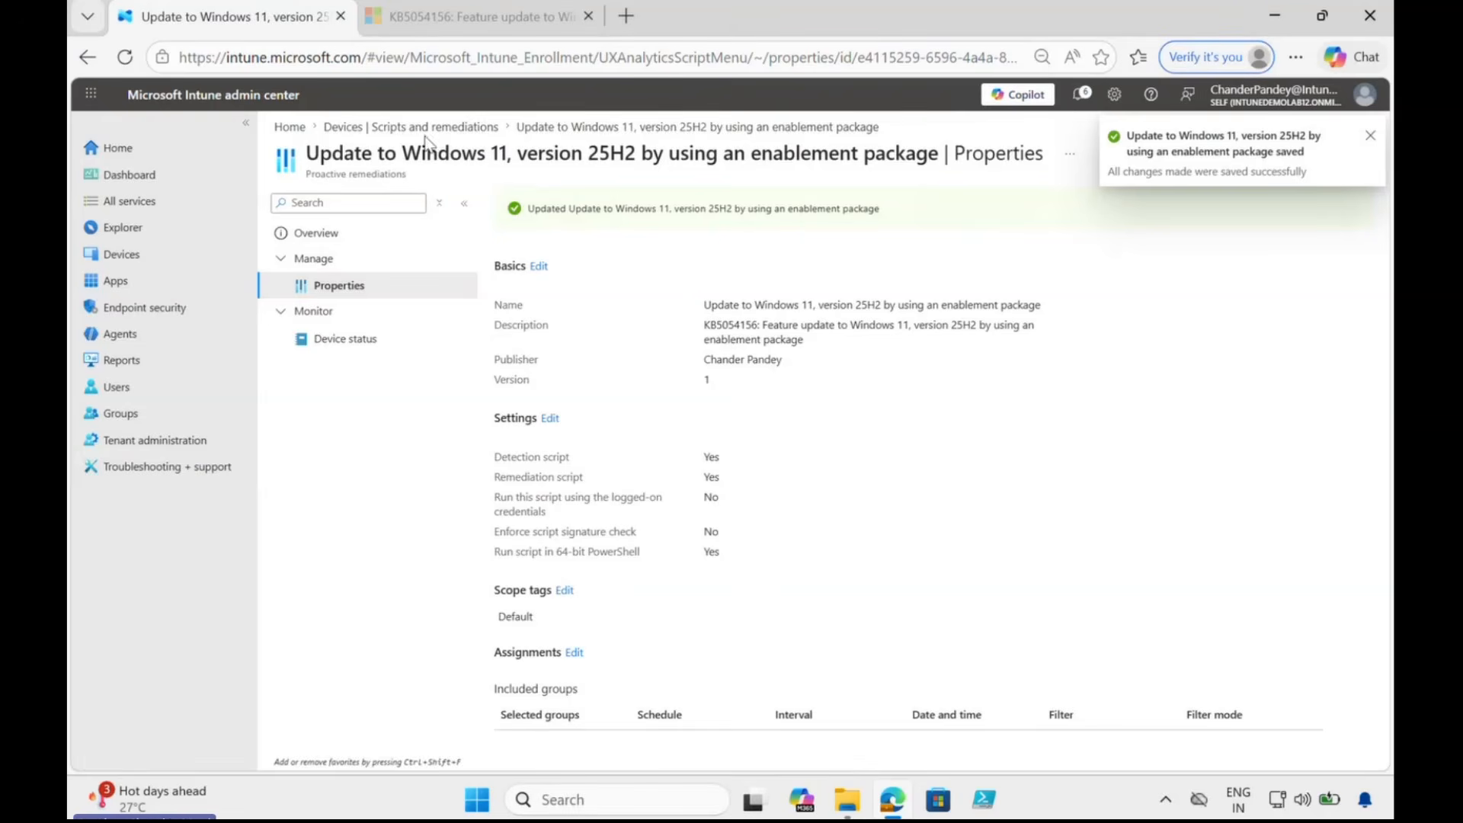
Run the Update to Windows 11, version 25H2 script package as an on-demand remediation on the Windows device DESKTOP-KOLENOK
click(120, 253)
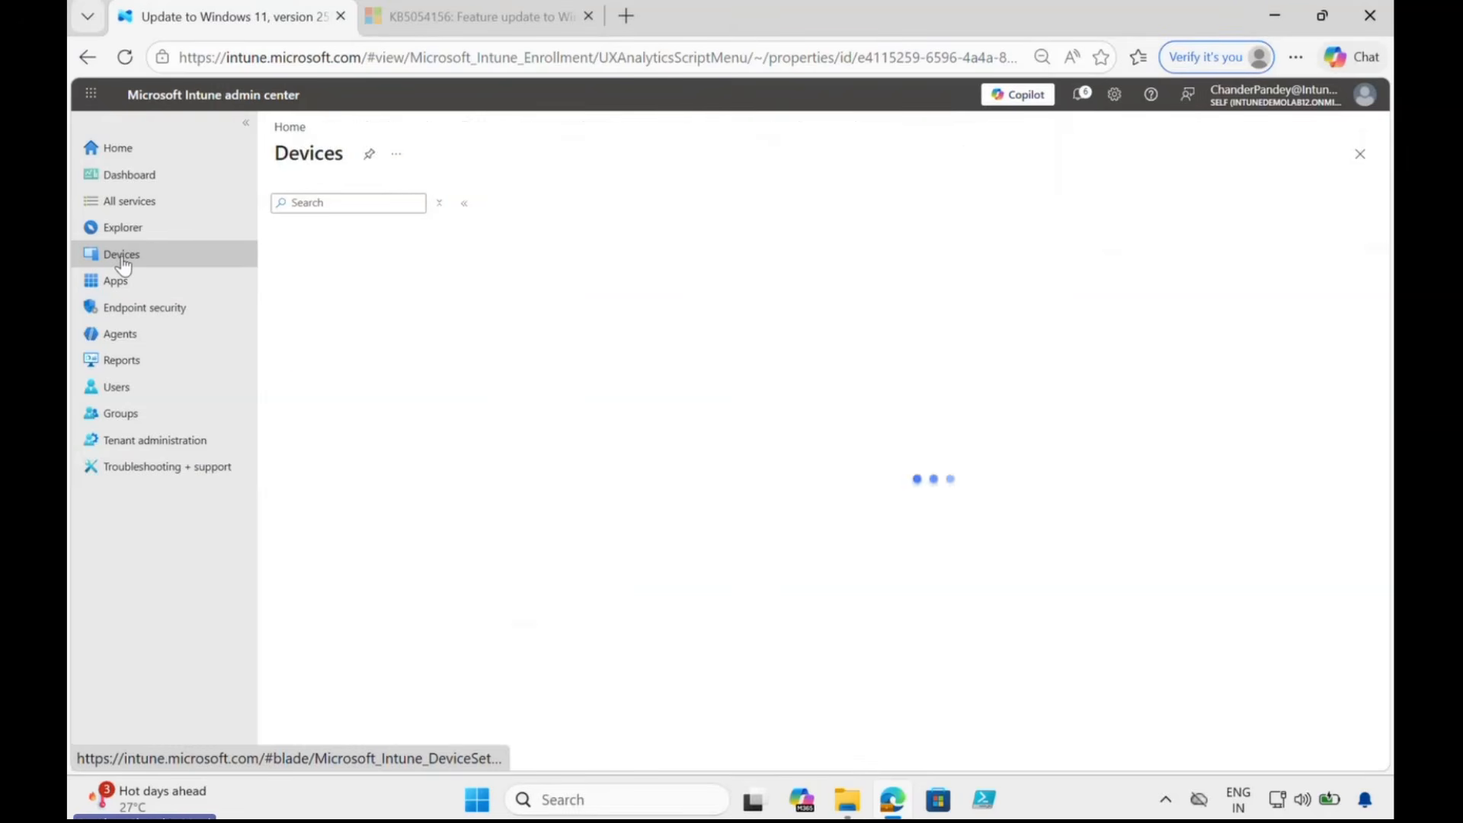
click(591, 353)
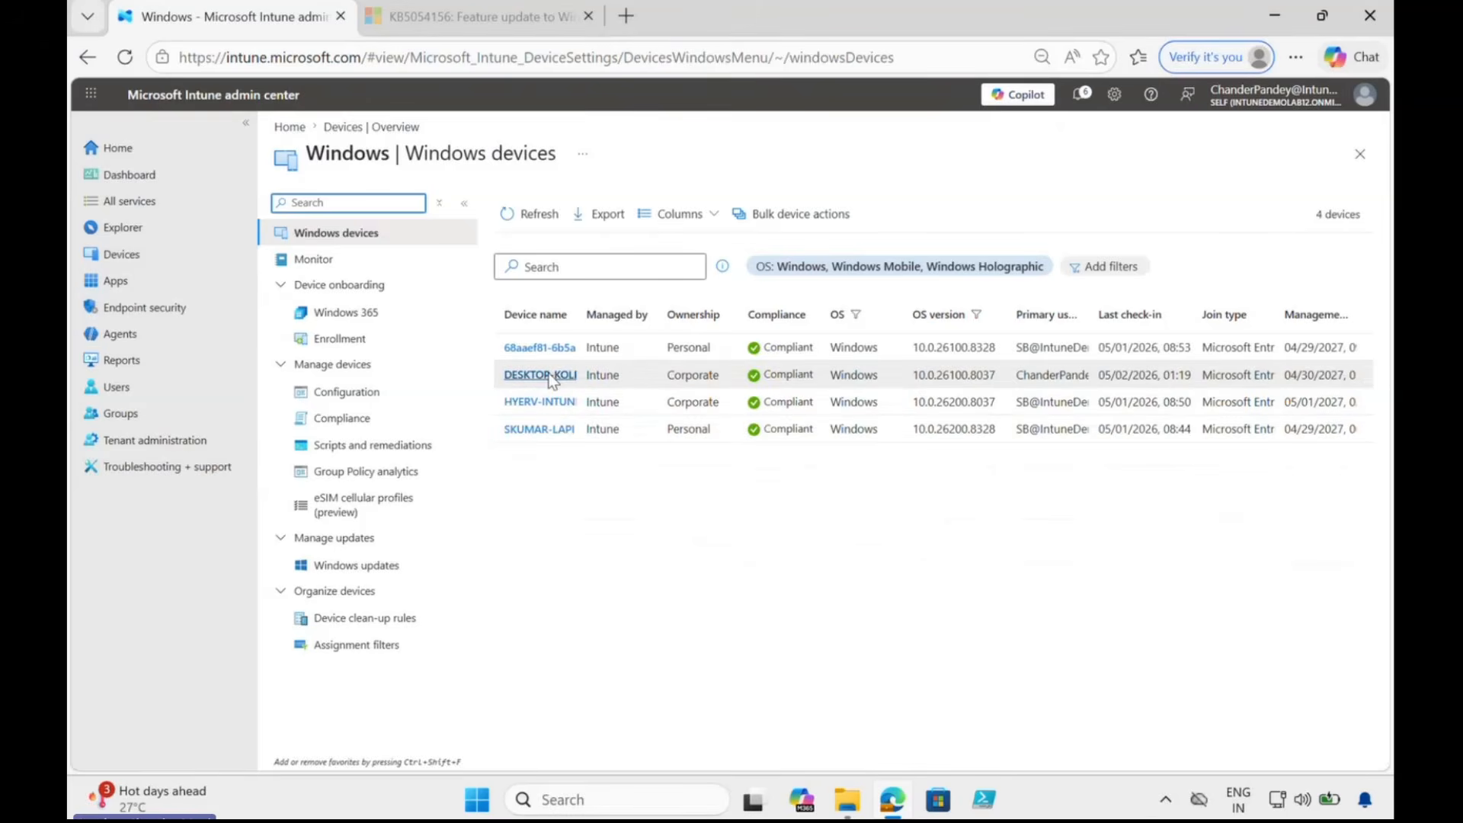
click(548, 376)
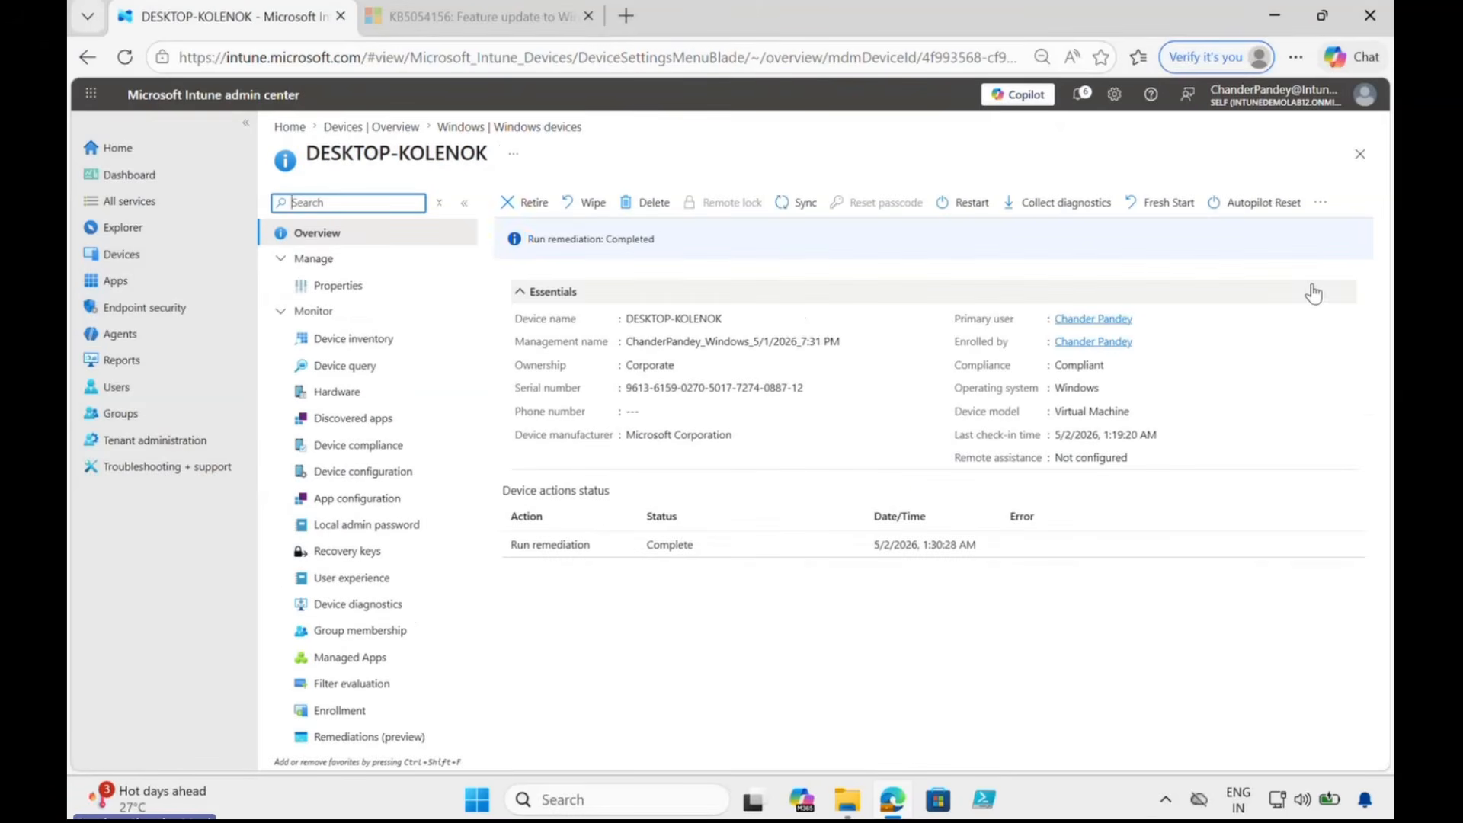
click(1321, 203)
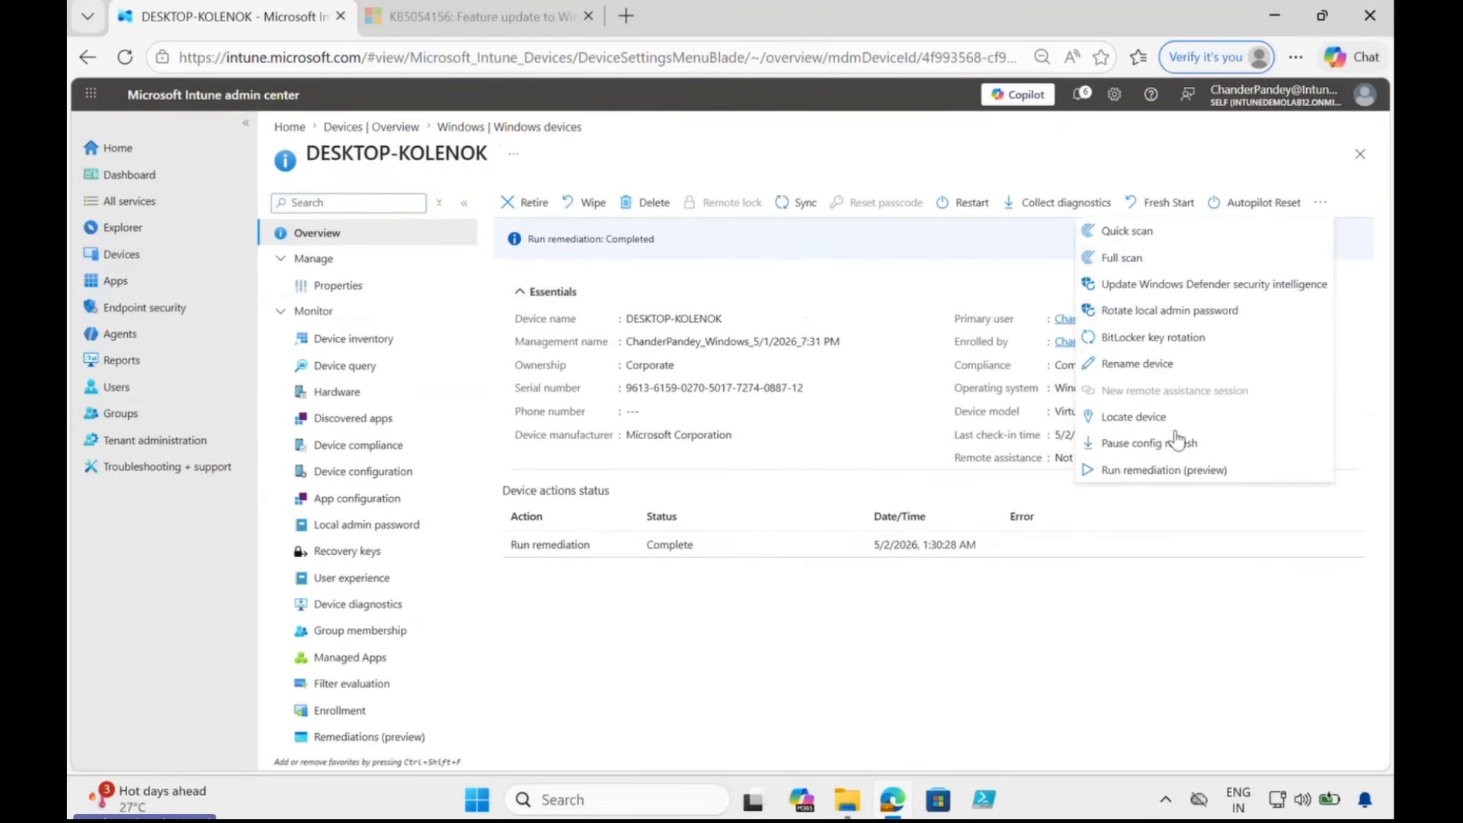
click(1140, 471)
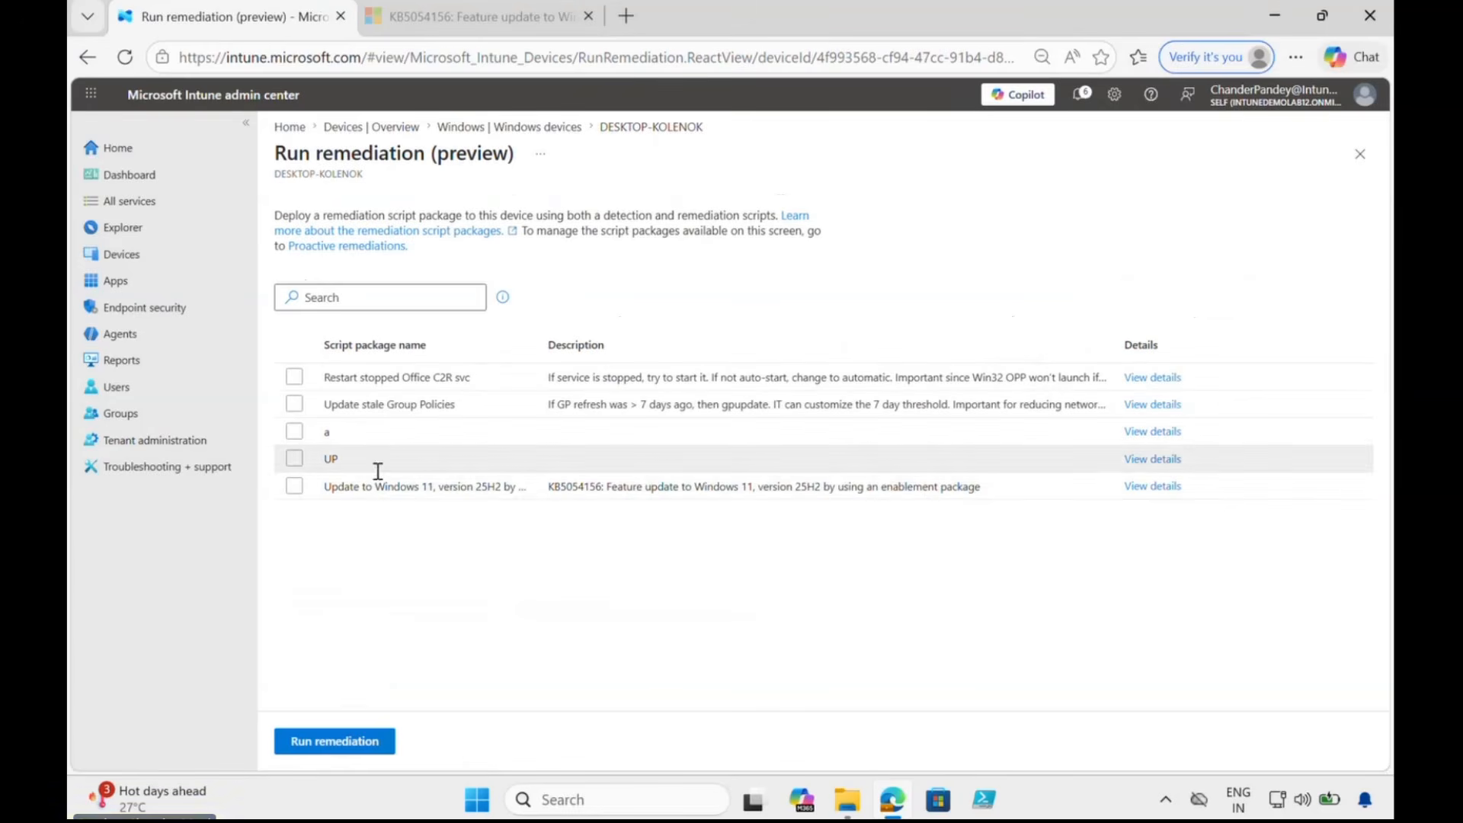
click(294, 486)
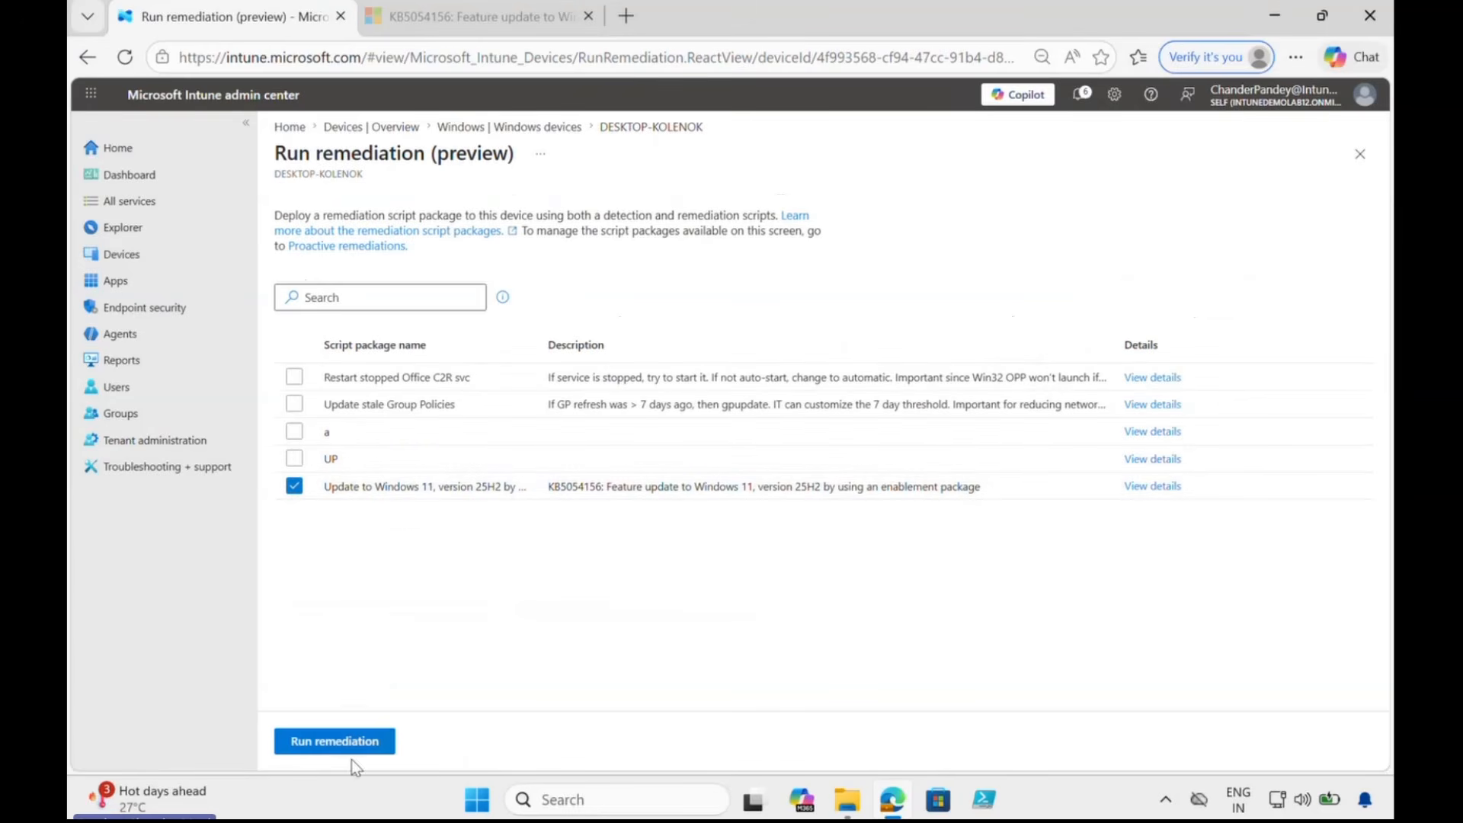
click(336, 742)
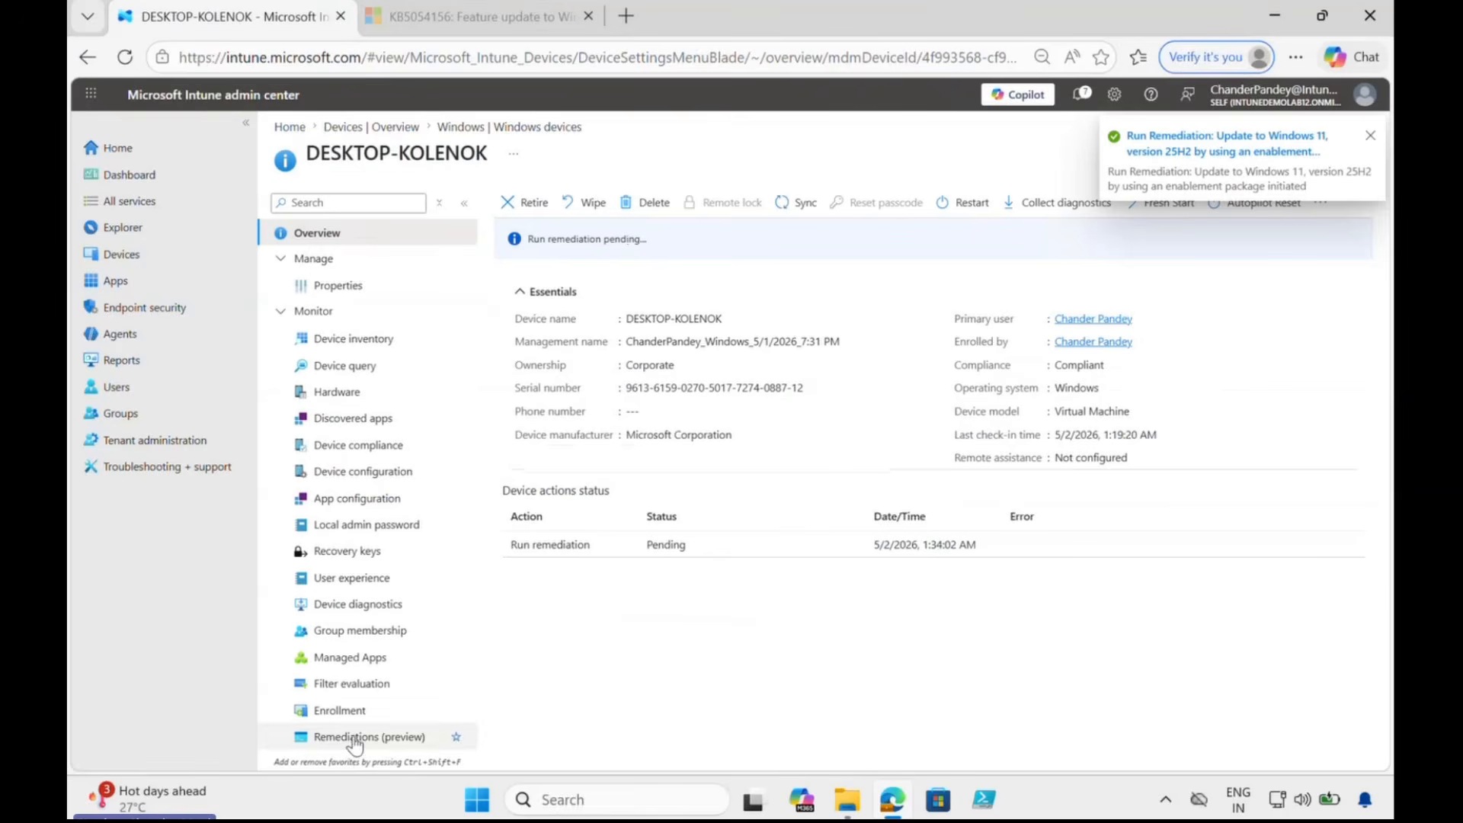
Switch to File Explorer, open the Win11_25H2_Upgrade log in a maximized log viewer, and examine the newest detection entries
click(847, 799)
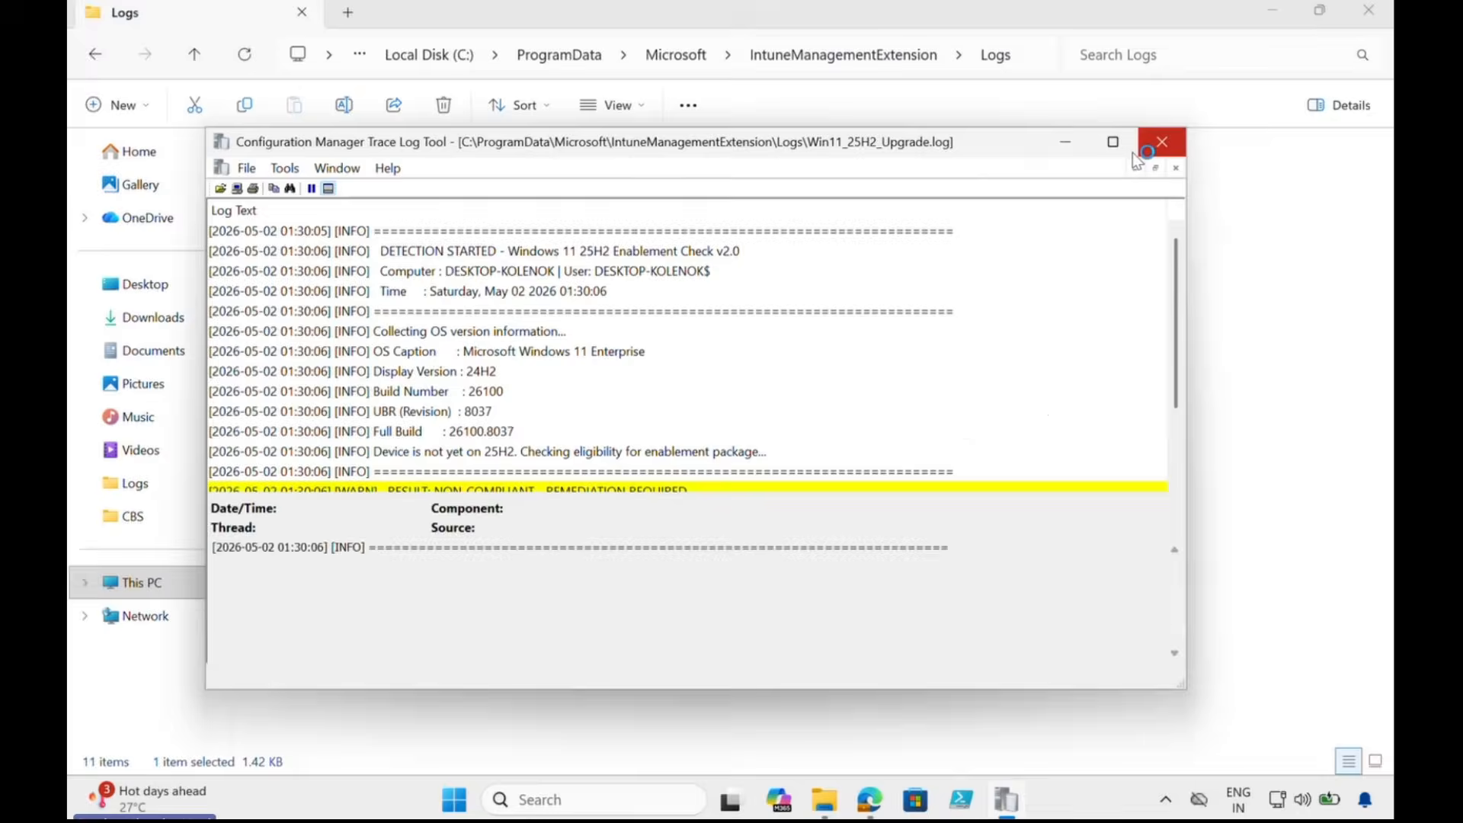
click(1117, 148)
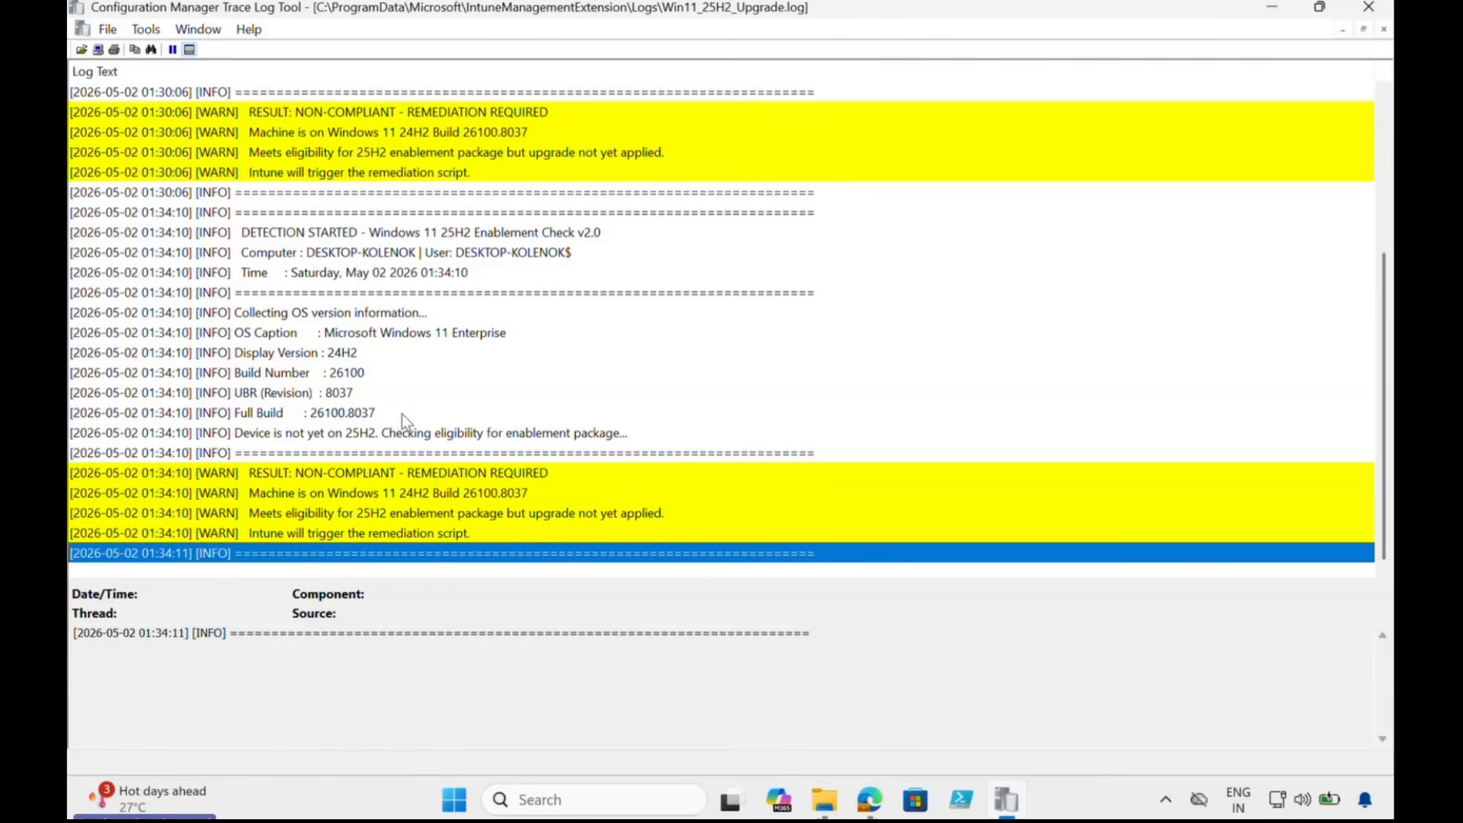
click(401, 535)
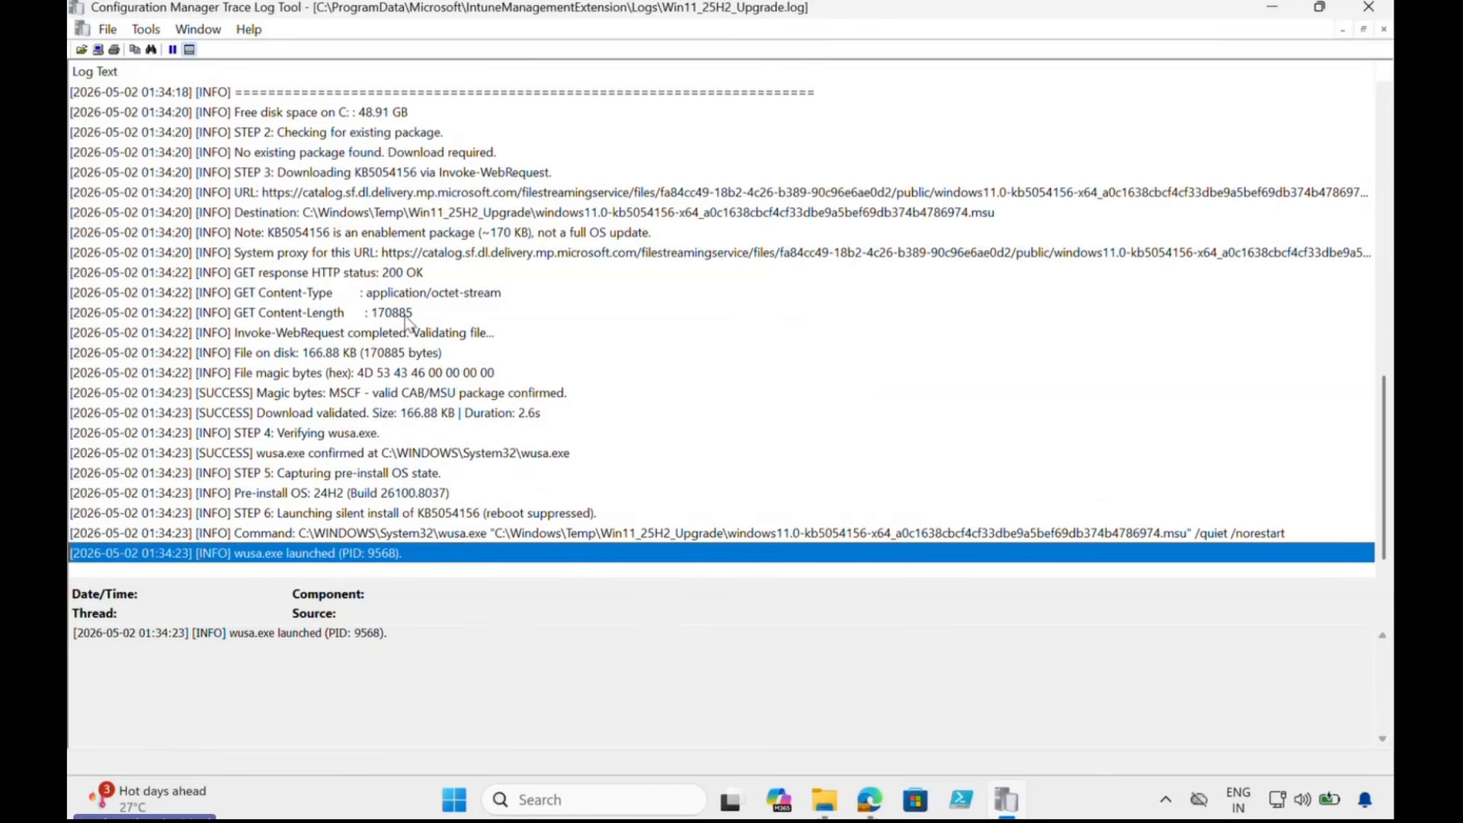
Examine the log entries for the KB5054156 download, covering the proxy URL, destination path and download validation
click(334, 257)
click(628, 336)
click(451, 257)
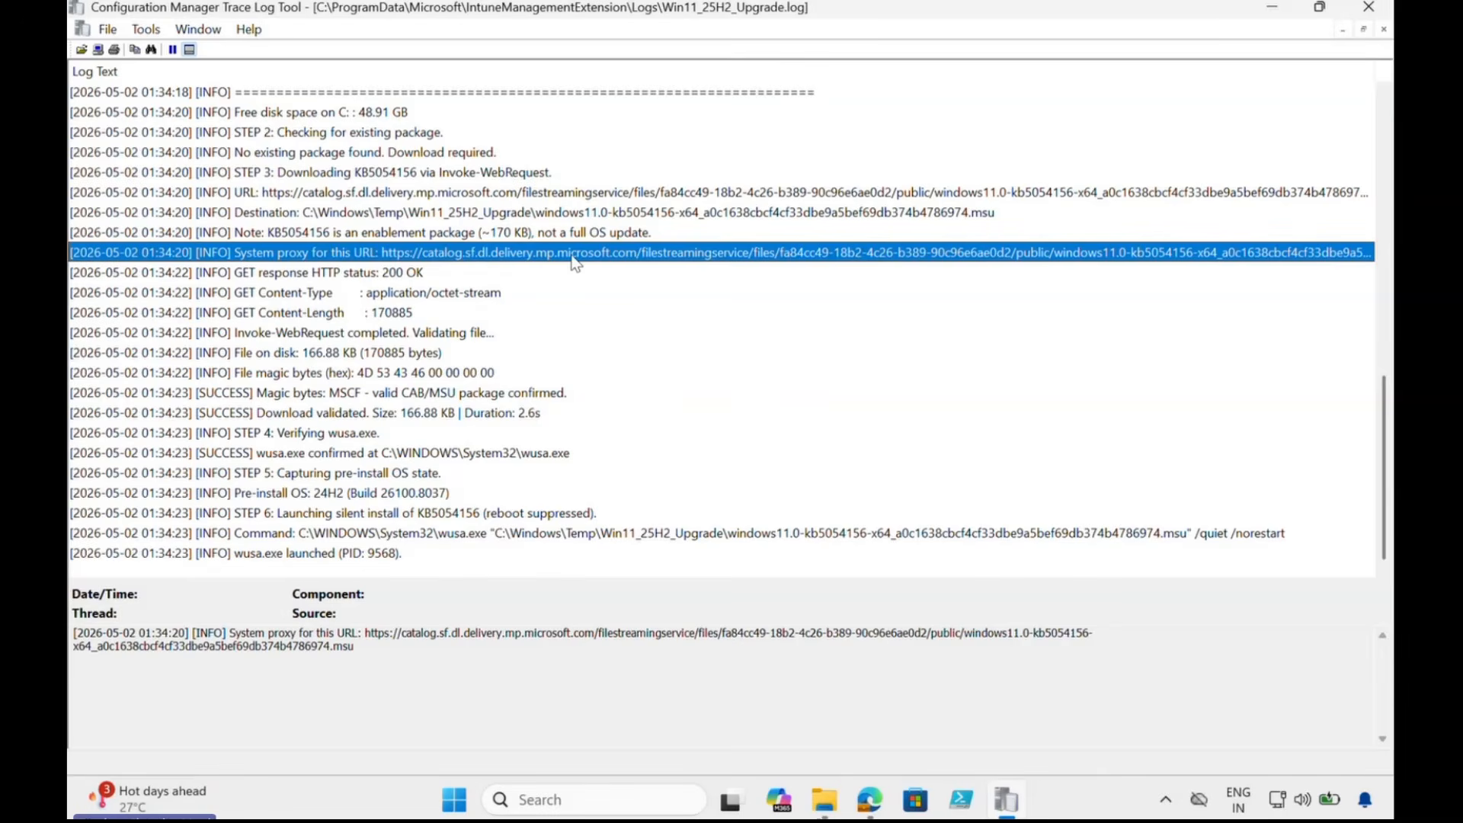
click(344, 216)
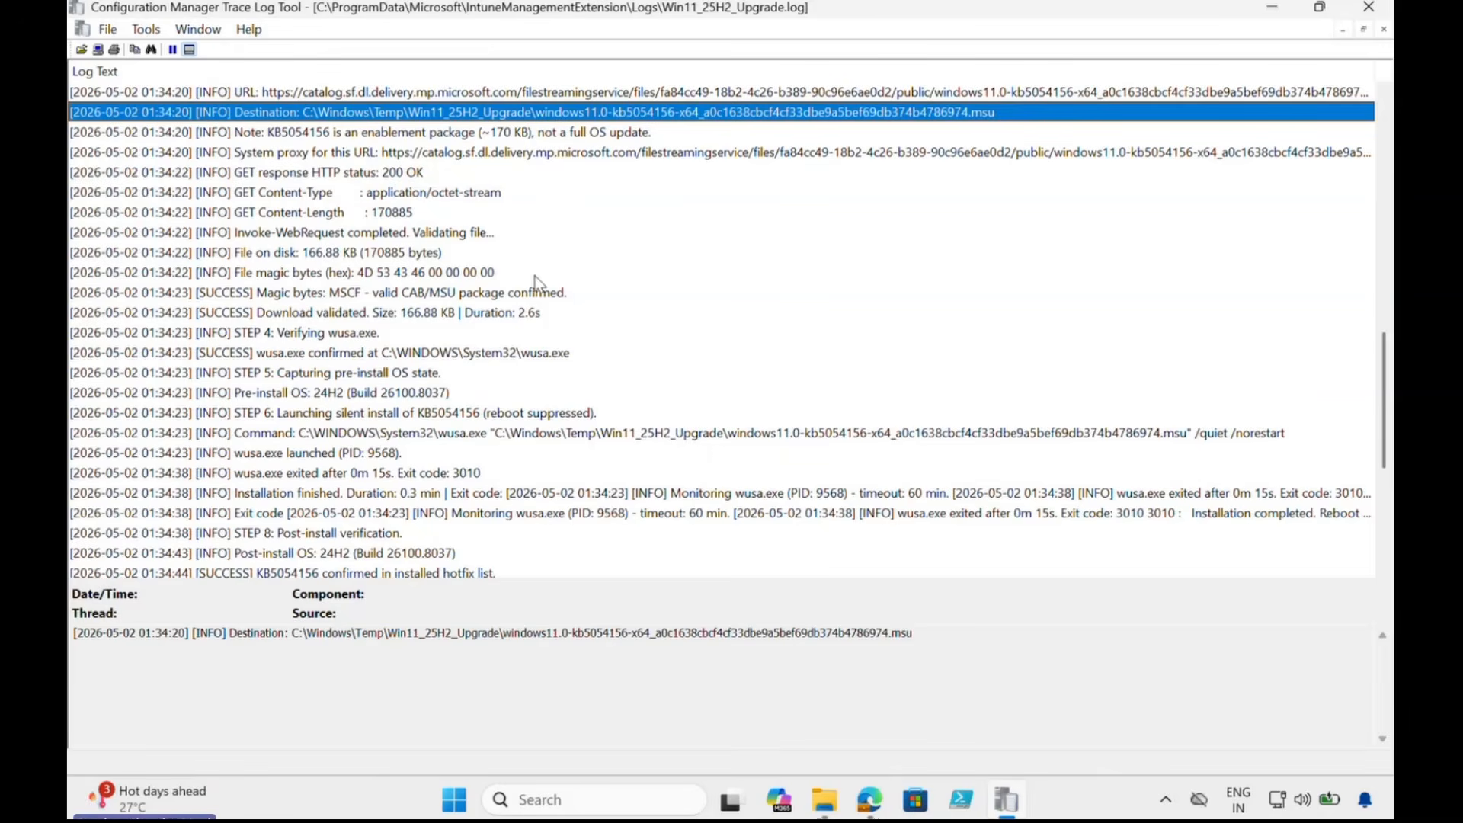
click(424, 312)
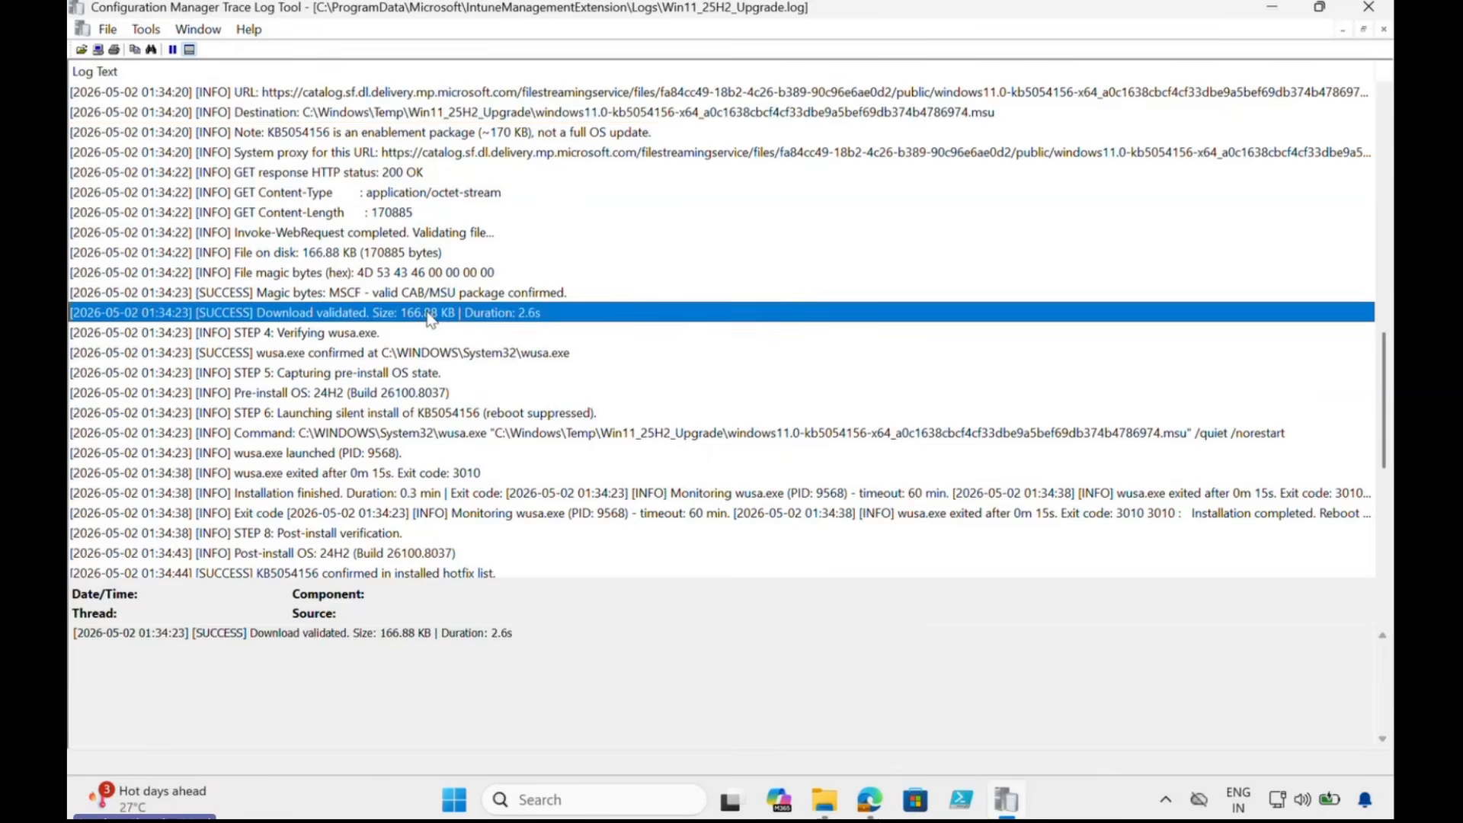
Examine the log entries for the wusa.exe check, silent install command, exit code and KB5054156 hotfix verification
click(343, 338)
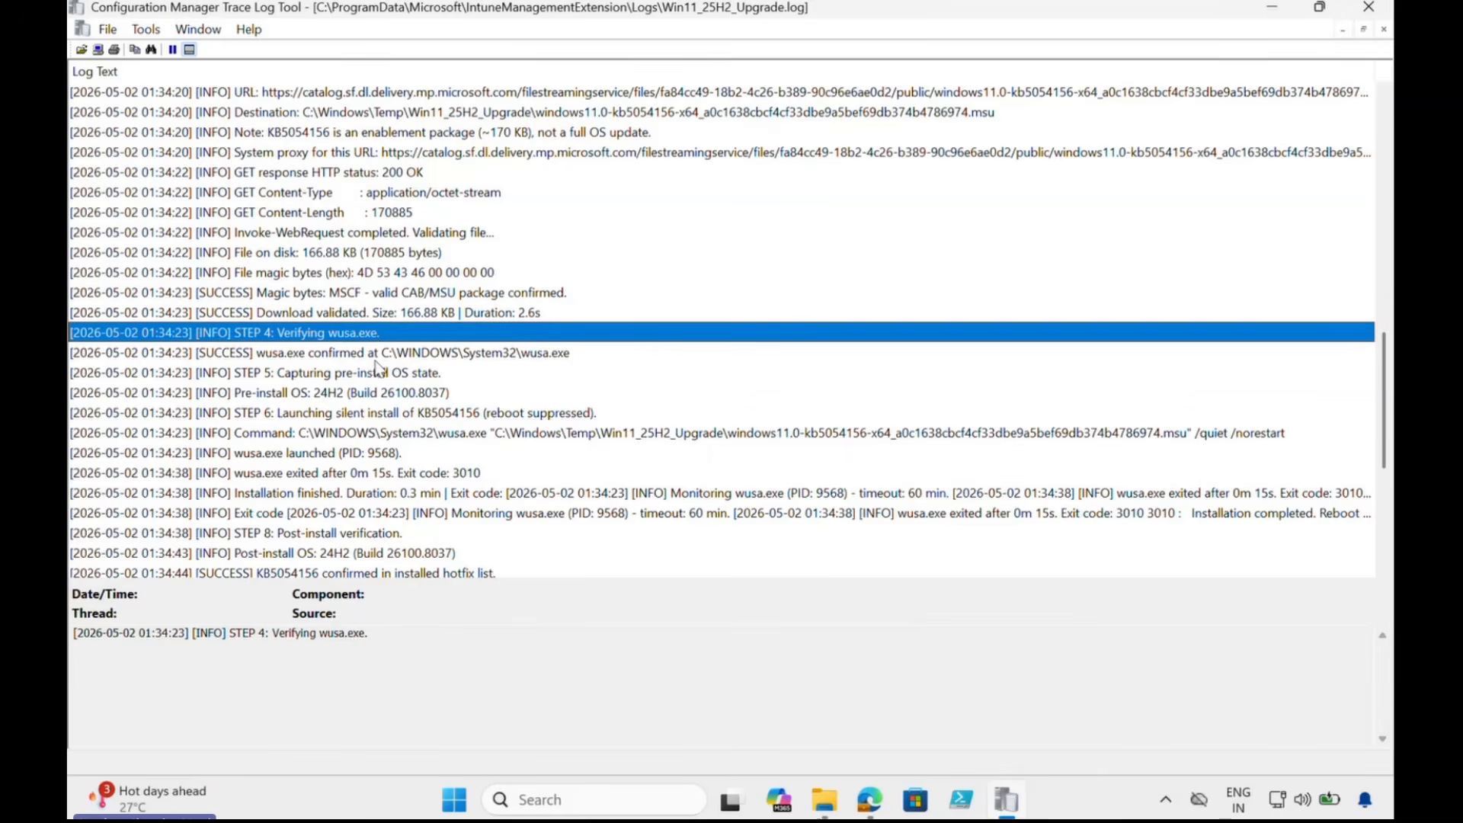
scroll(375, 361, down, 1)
click(334, 358)
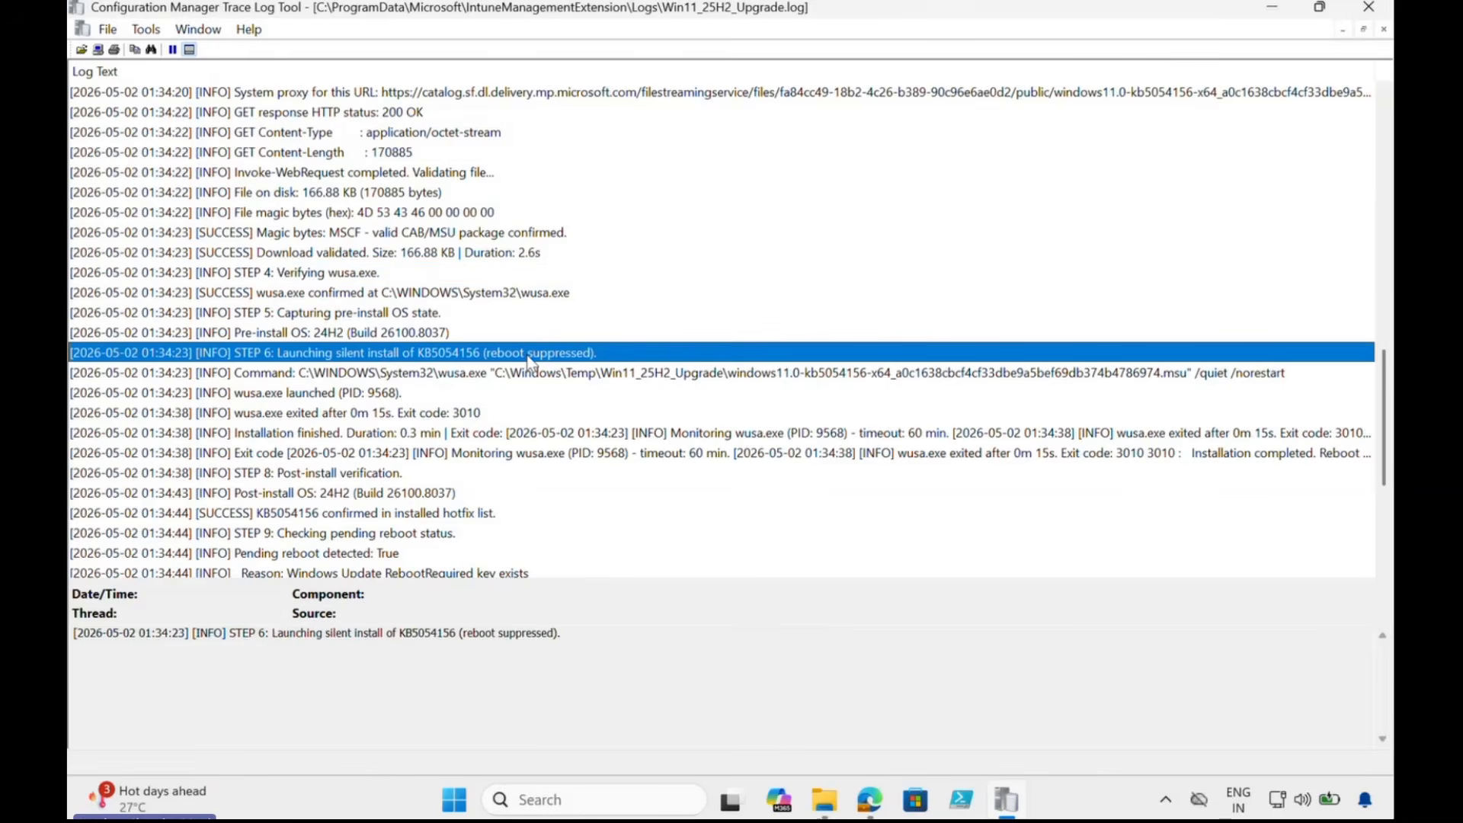
click(545, 378)
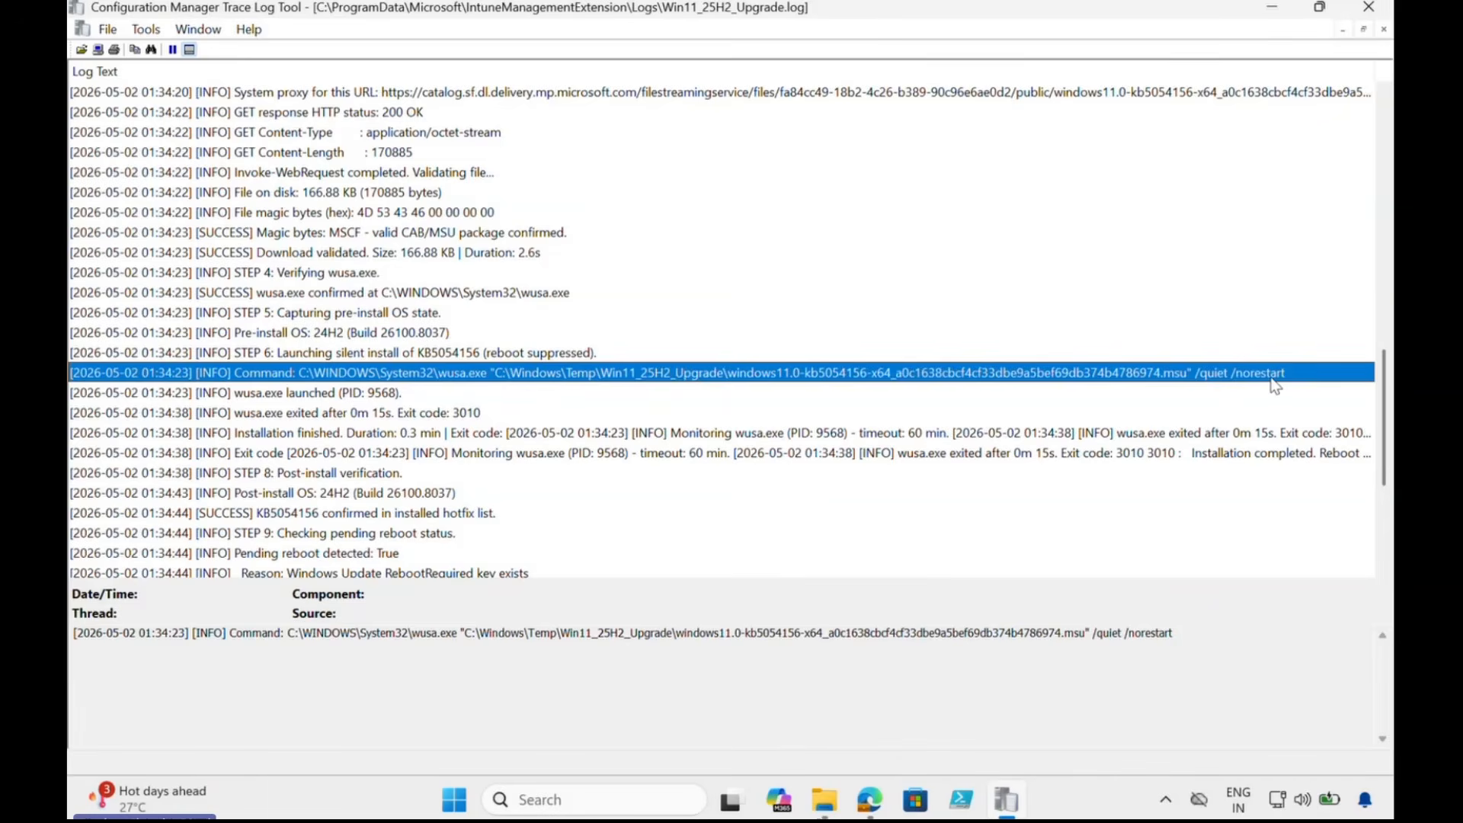
click(416, 416)
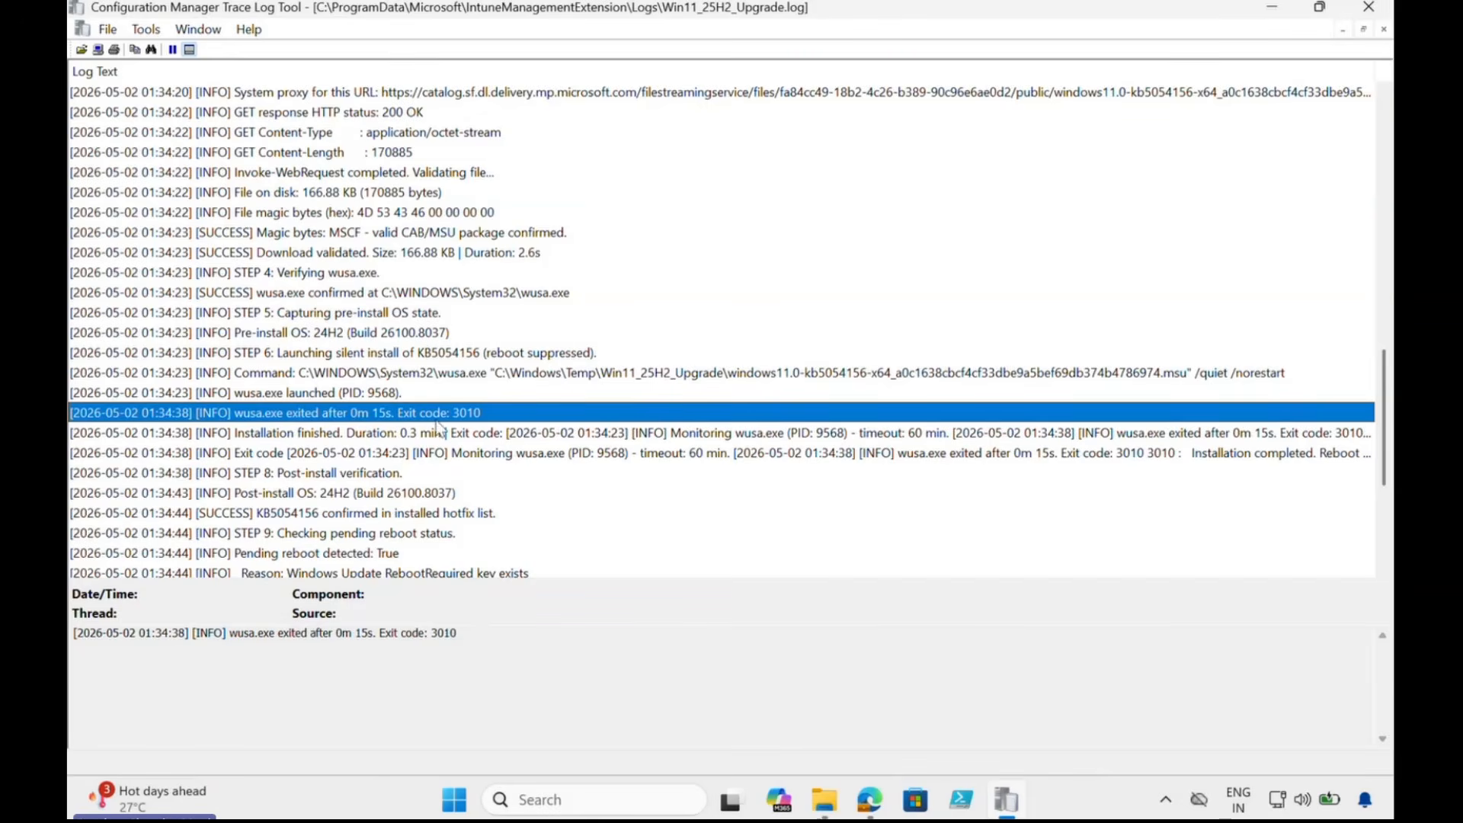
scroll(427, 434, up, 1)
click(405, 440)
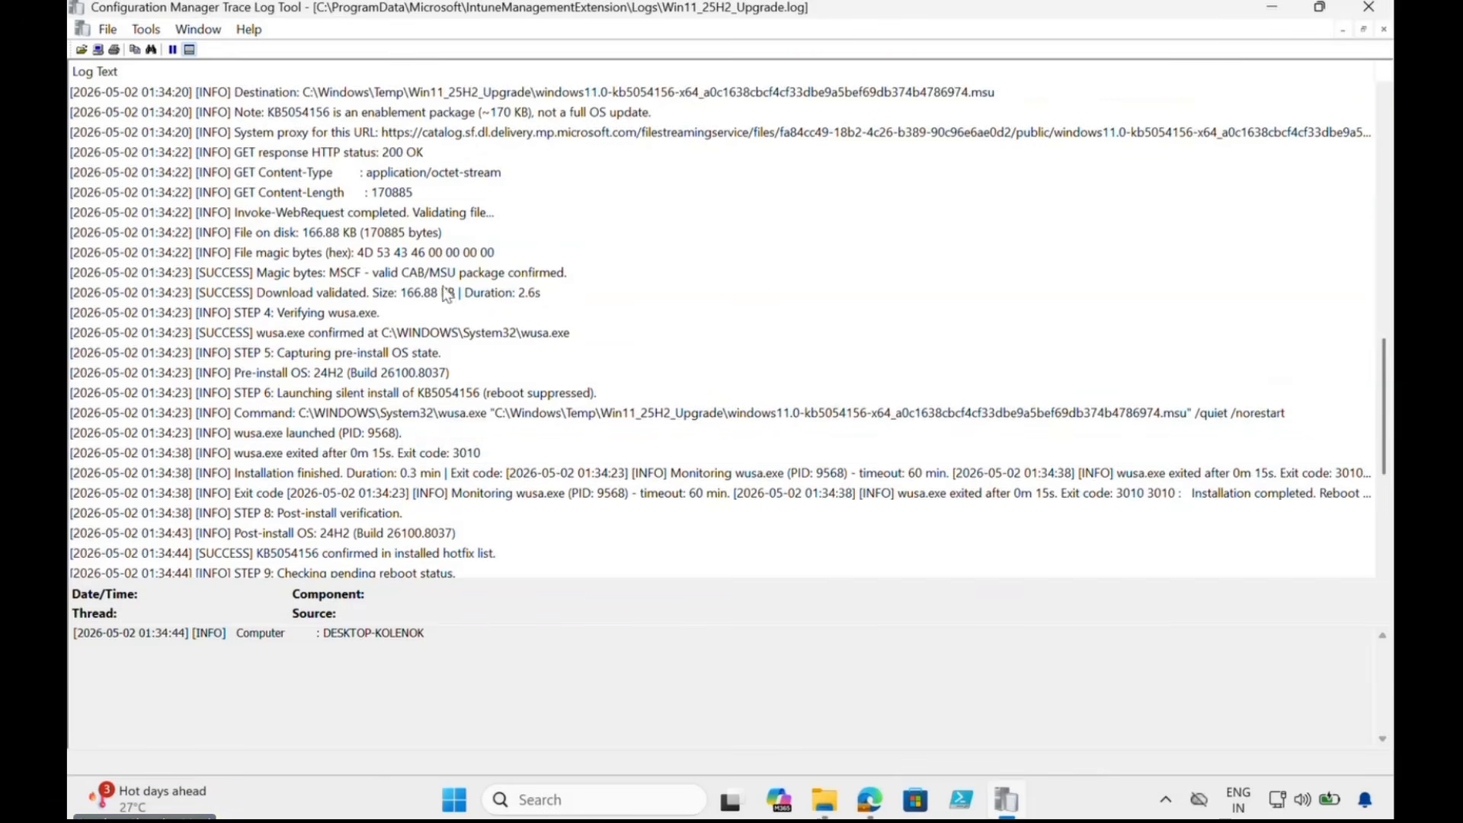
scroll(406, 444, down, 3)
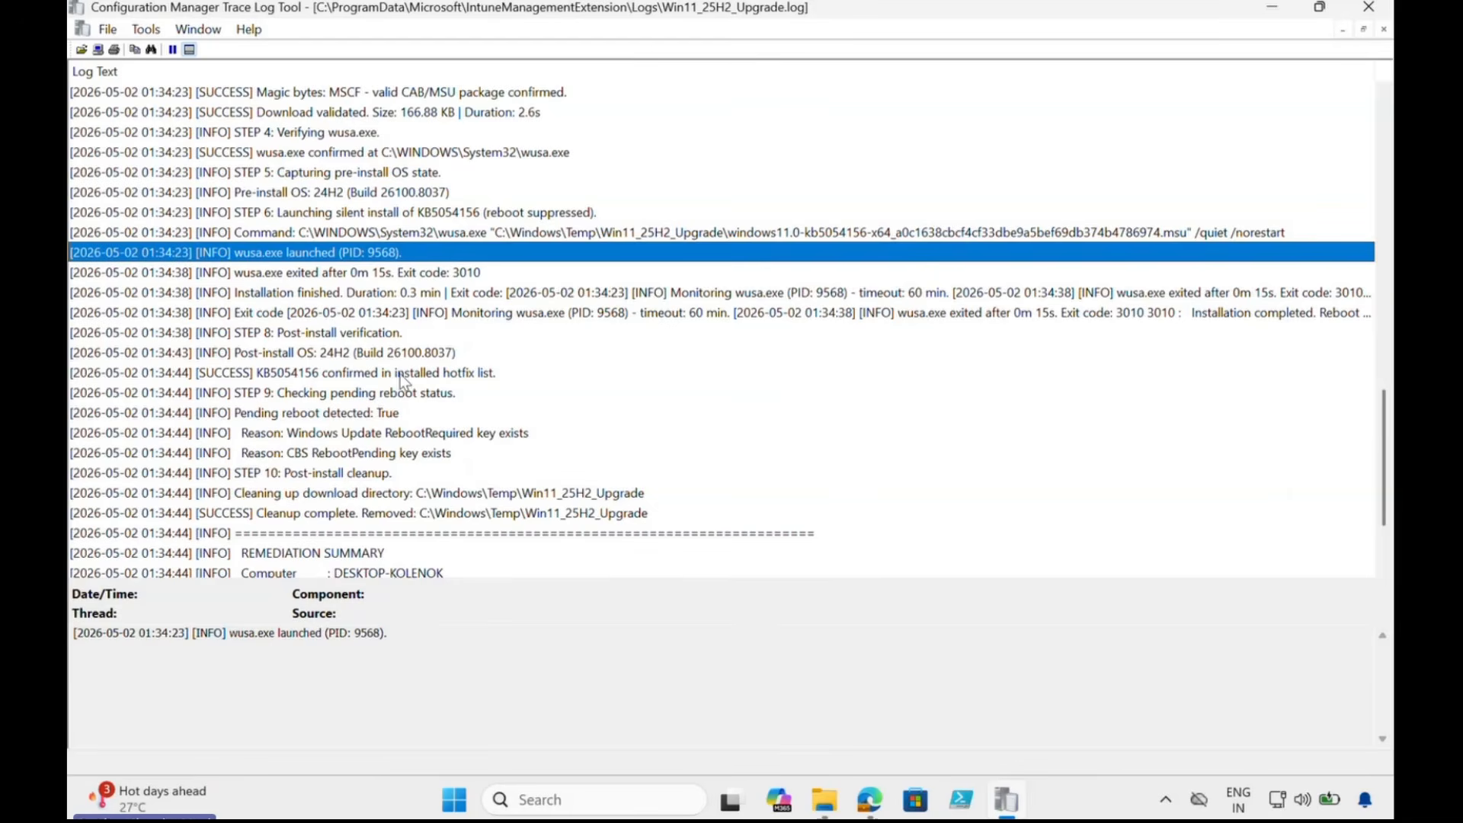
click(464, 376)
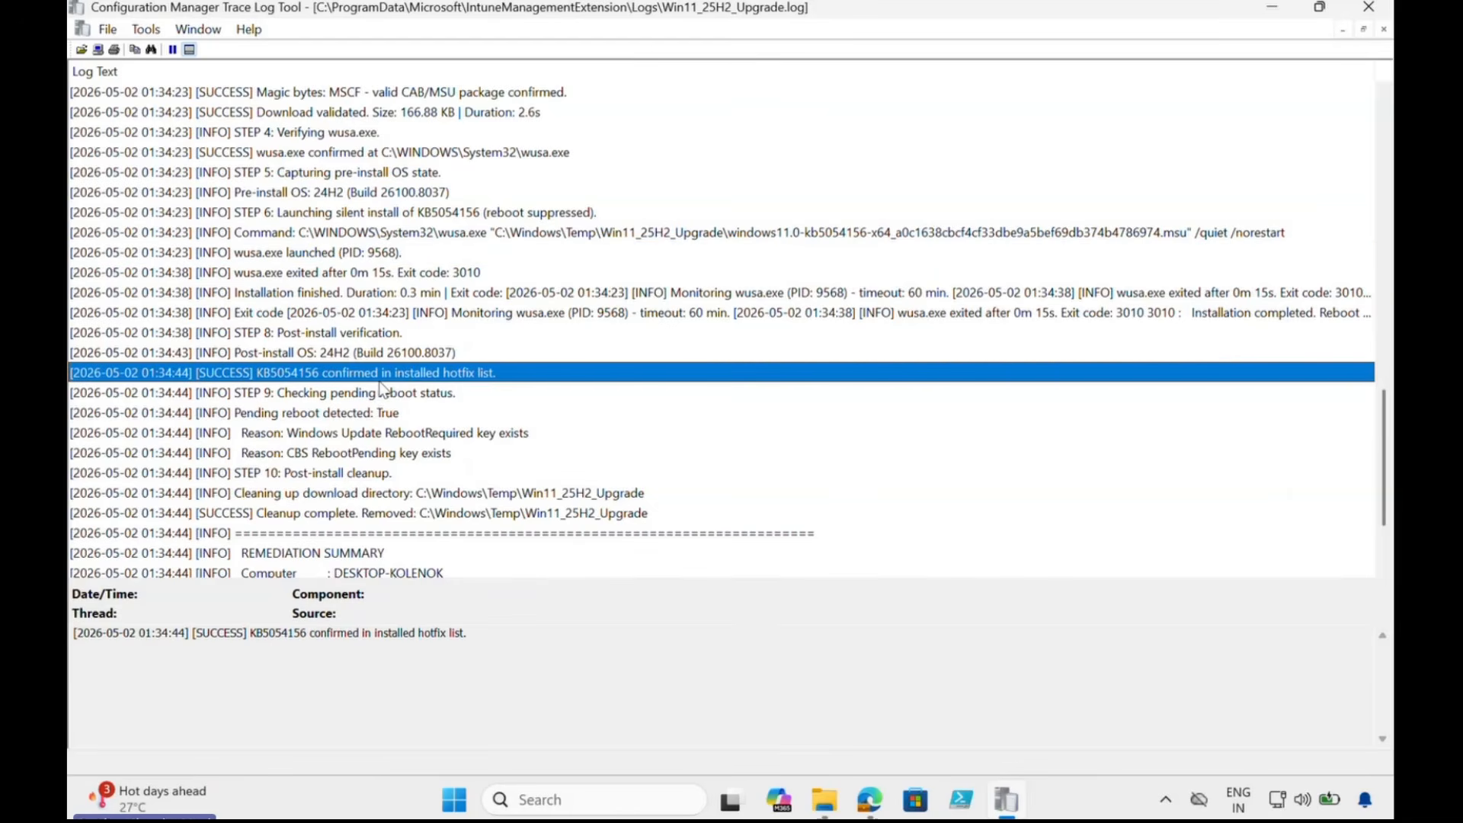
Run WINVER to check the device's current Windows version and build
click(455, 807)
text(WI)
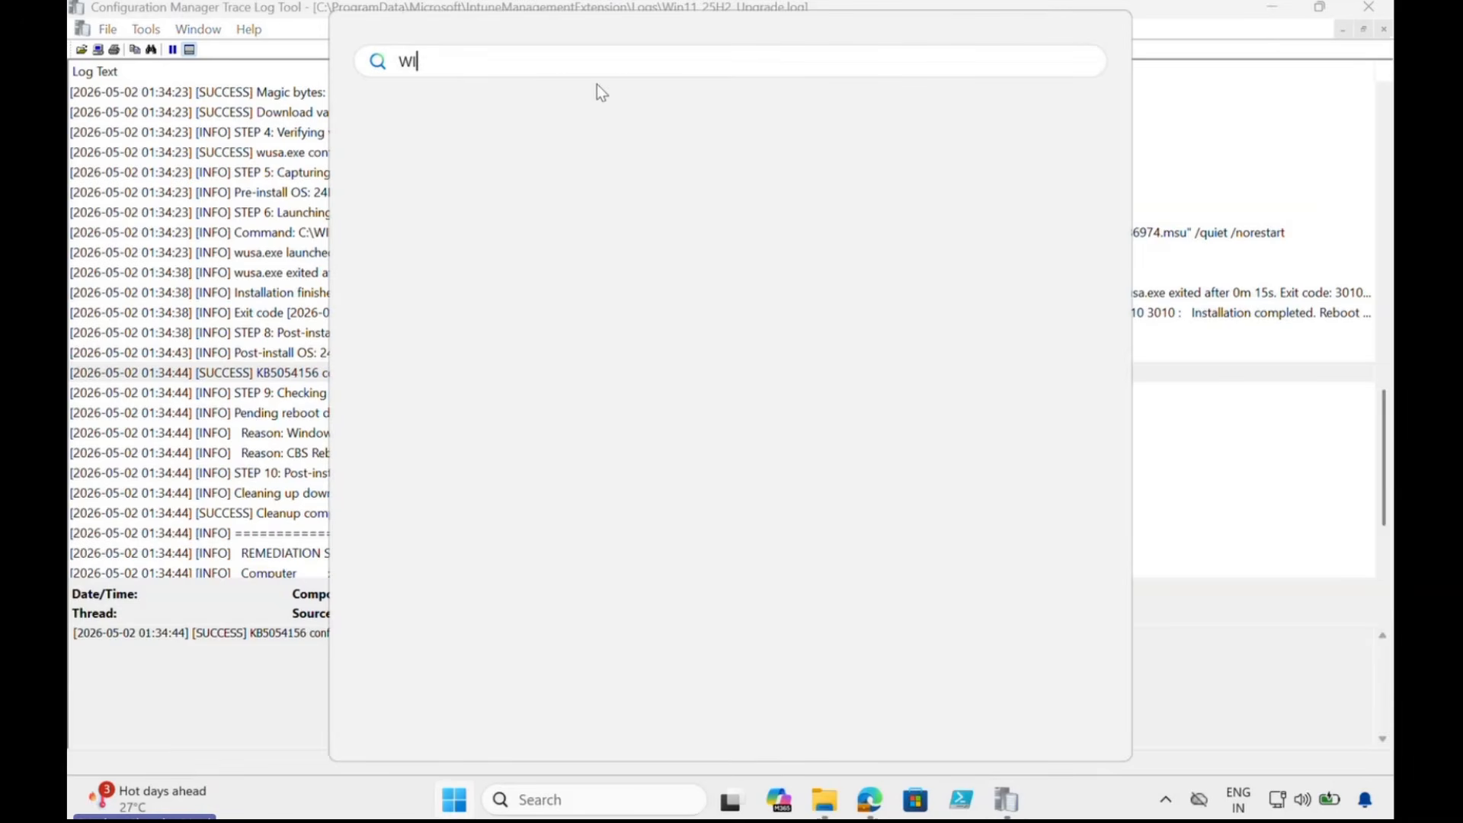
text(NVER)
click(514, 210)
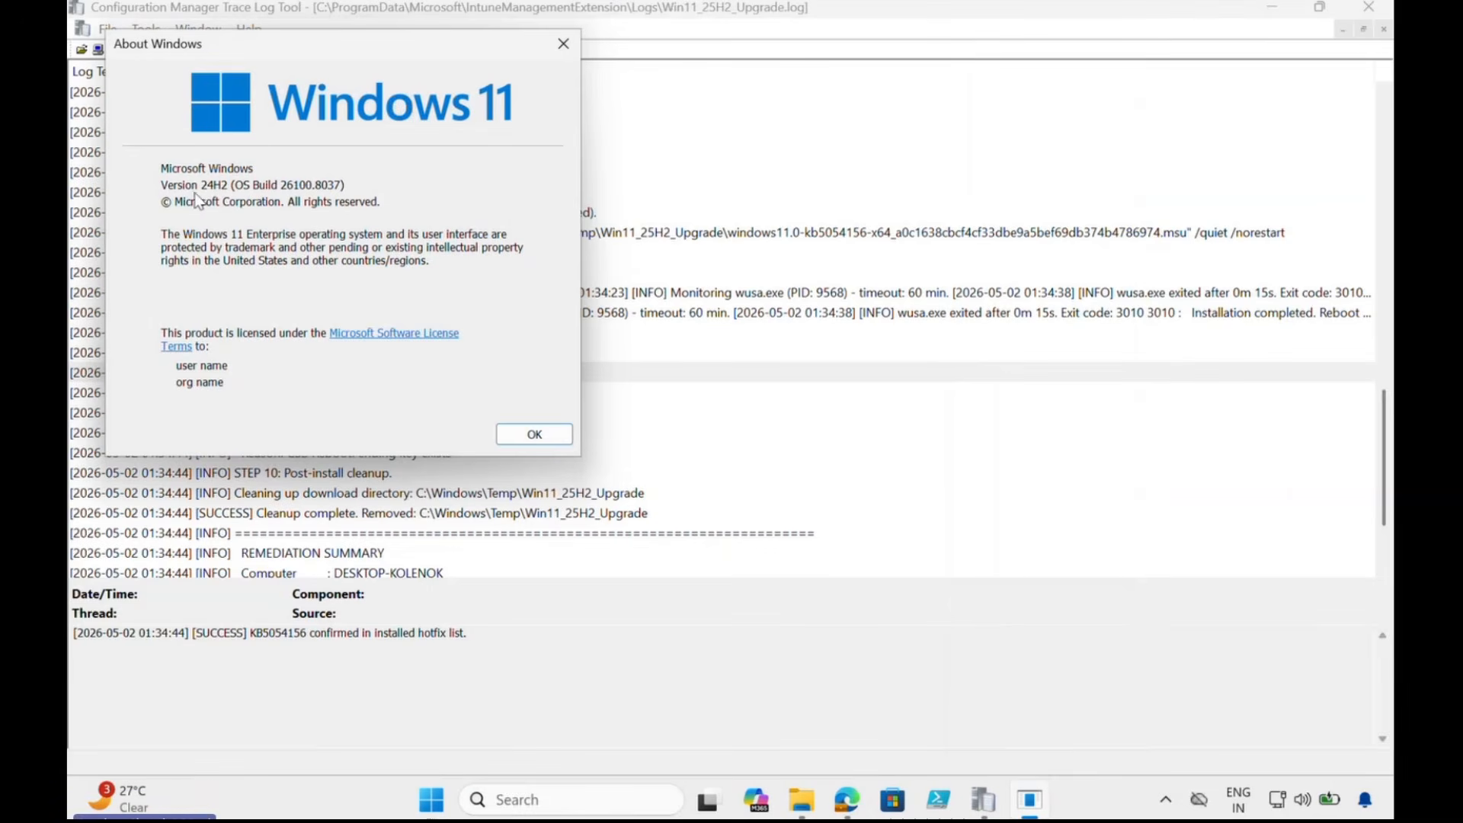
Check the KB5054156 status in the Windows Update history in Settings, then close Settings and the About Windows dialog
click(432, 802)
click(883, 206)
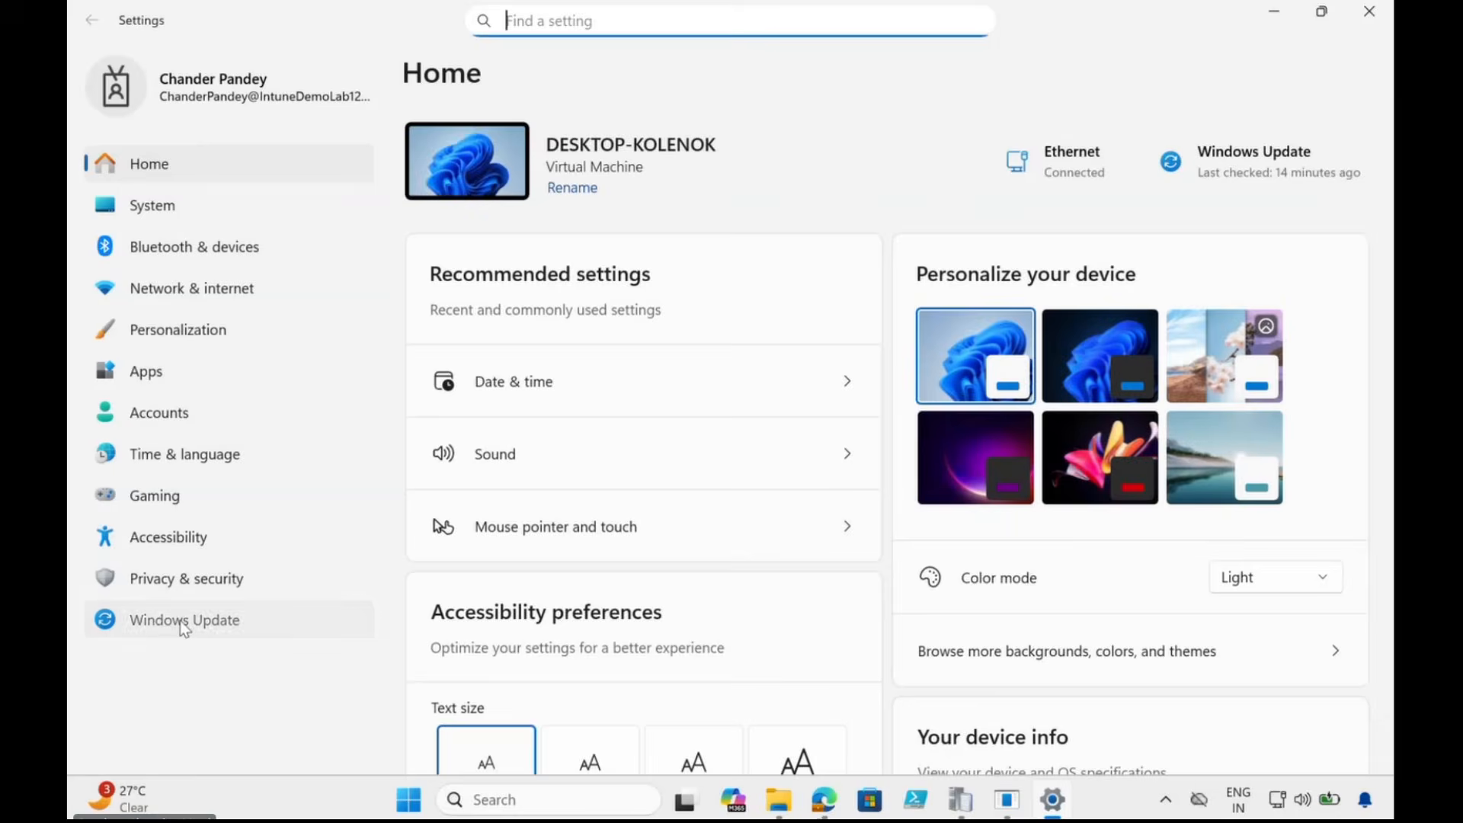
click(182, 621)
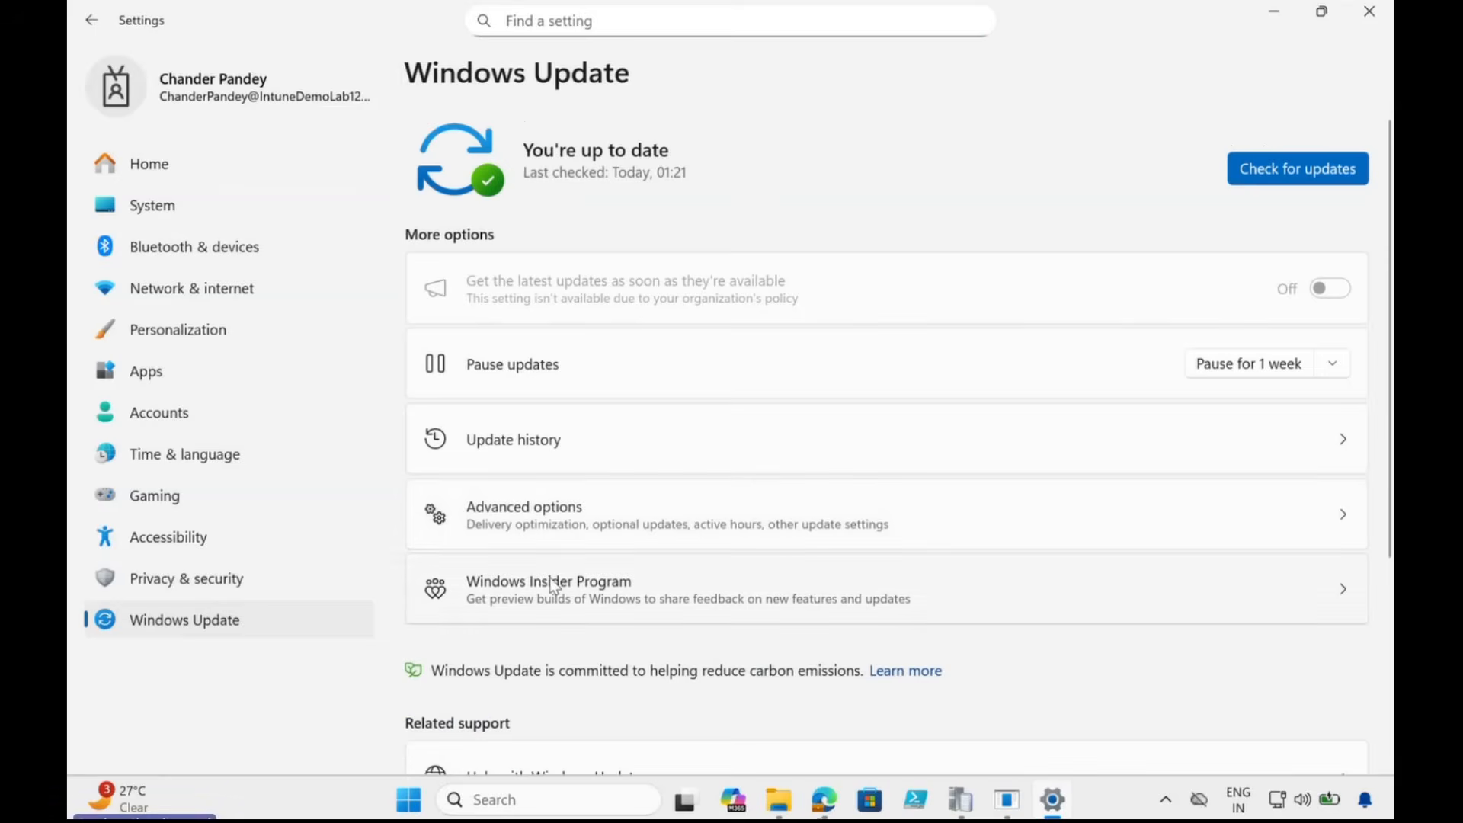
click(529, 443)
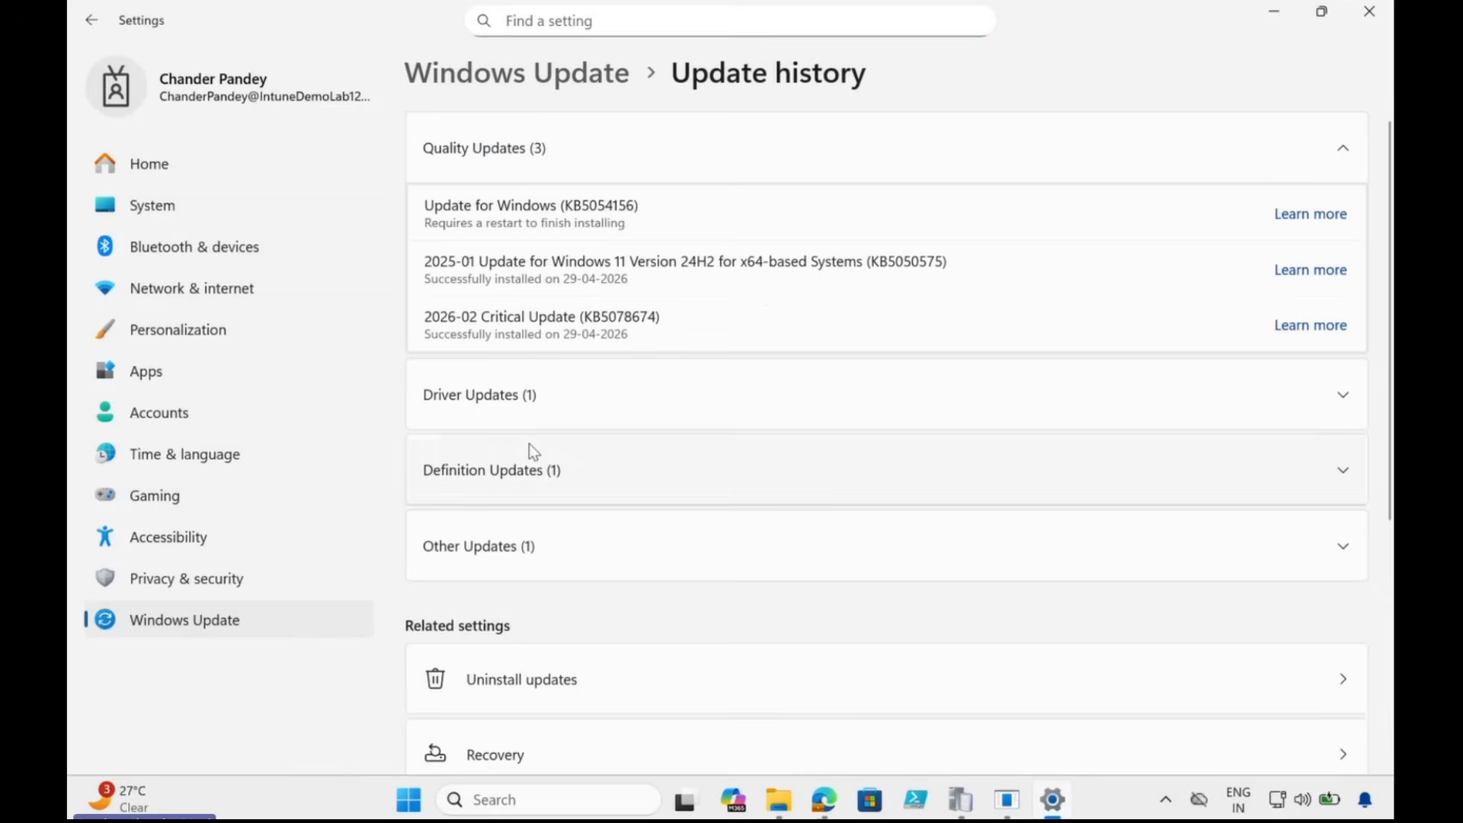
drag(424, 205, 638, 206)
mouse_move(430, 224)
mouse_down()
mouse_move(626, 227)
mouse_move(427, 233)
mouse_up()
click(666, 249)
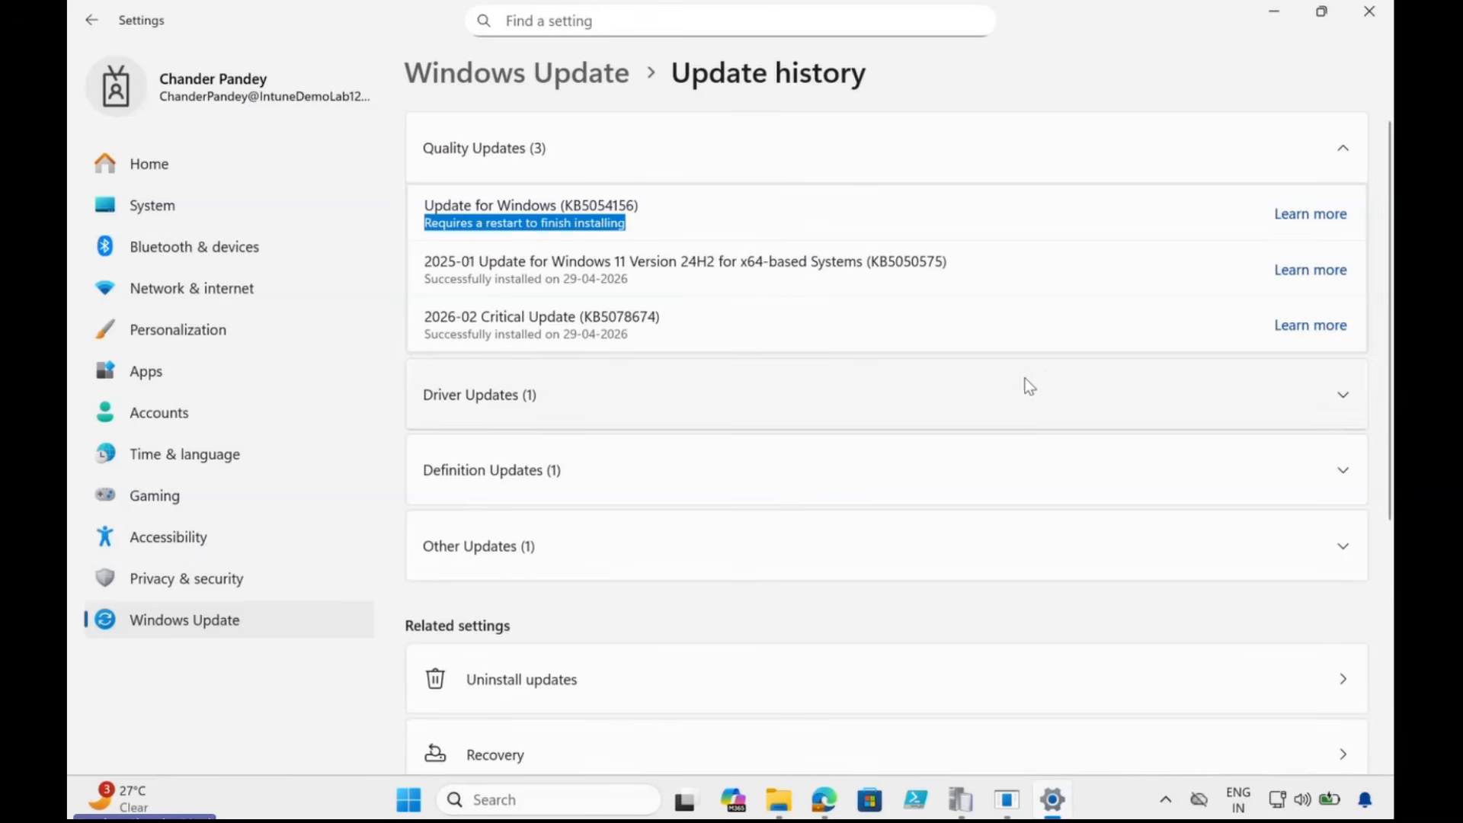
click(1369, 12)
click(534, 434)
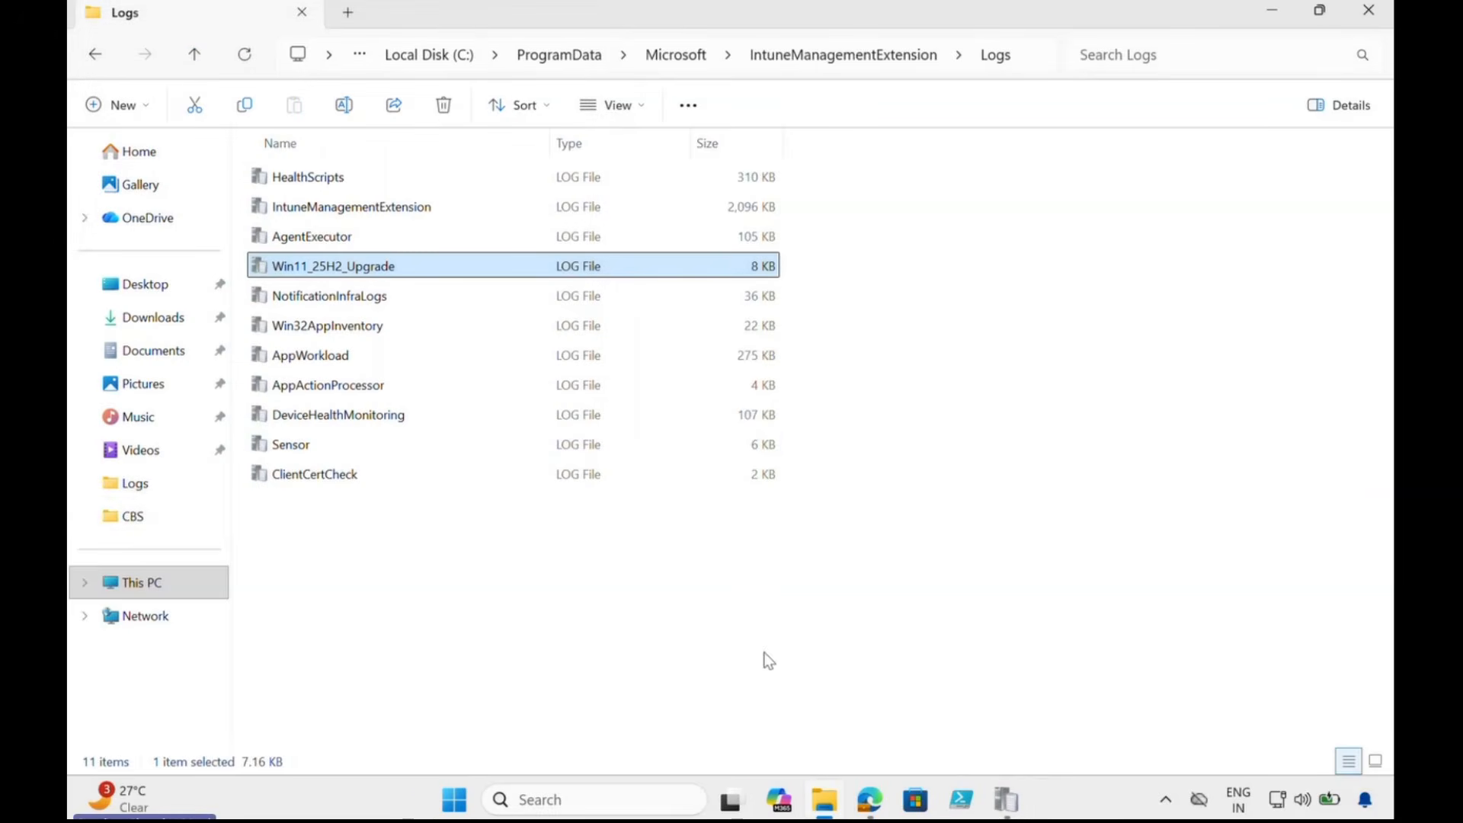
Return to the log viewer and examine the cleanup entry and the full exit code message in the remediation summary
click(1007, 800)
scroll(439, 403, down, 1)
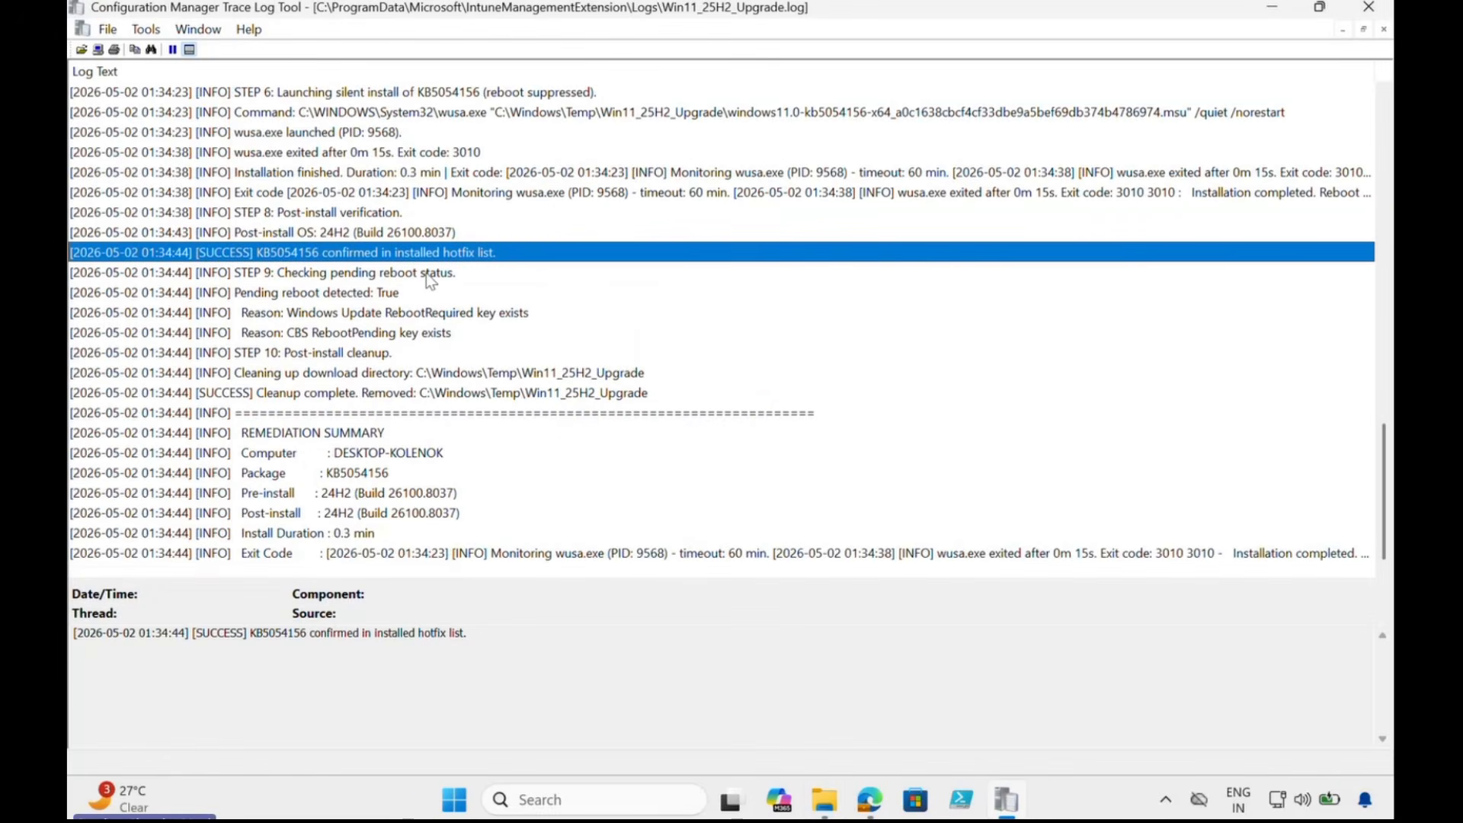
click(296, 395)
click(533, 554)
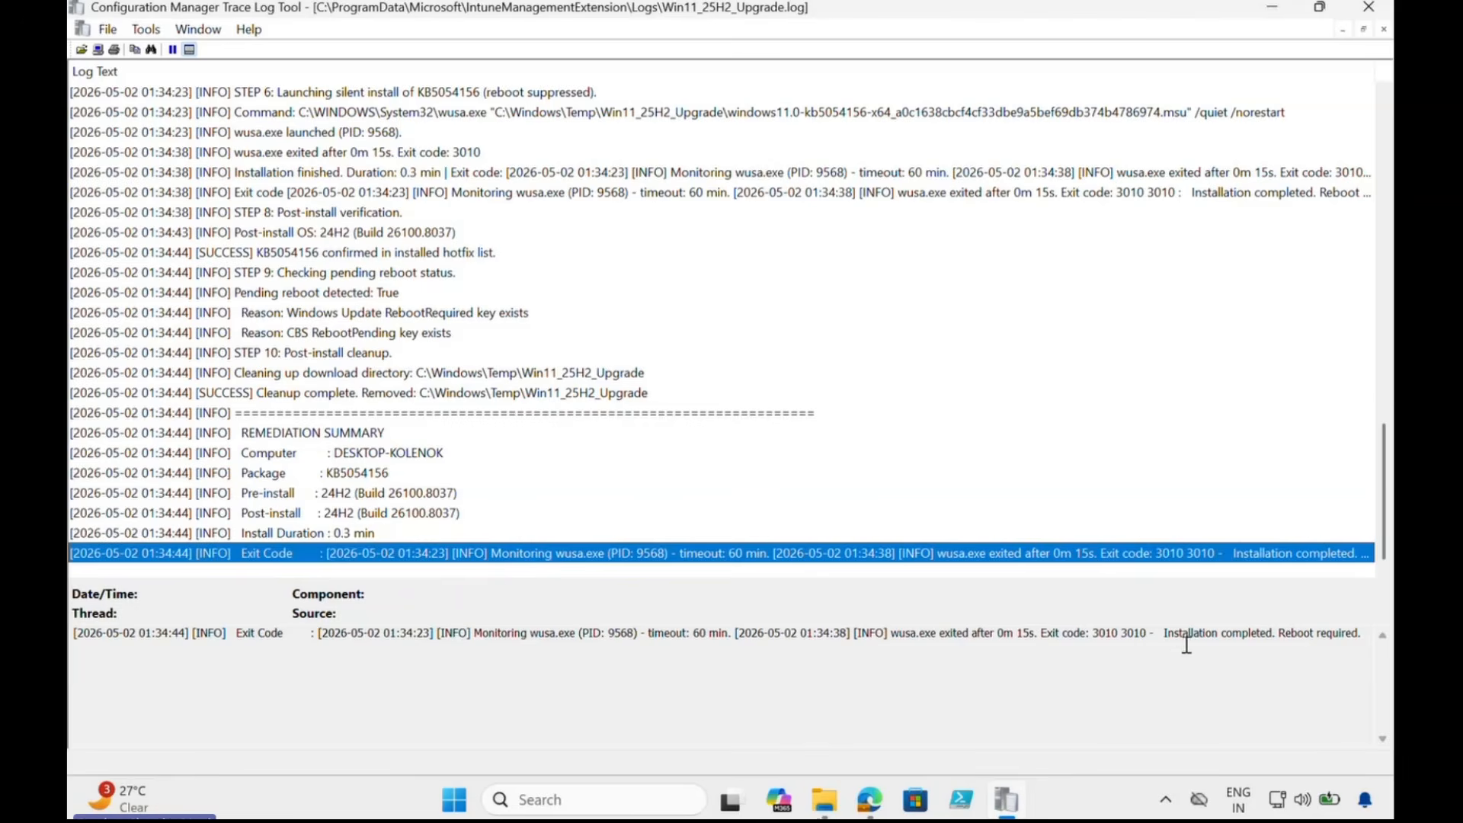
drag(1175, 634, 1343, 633)
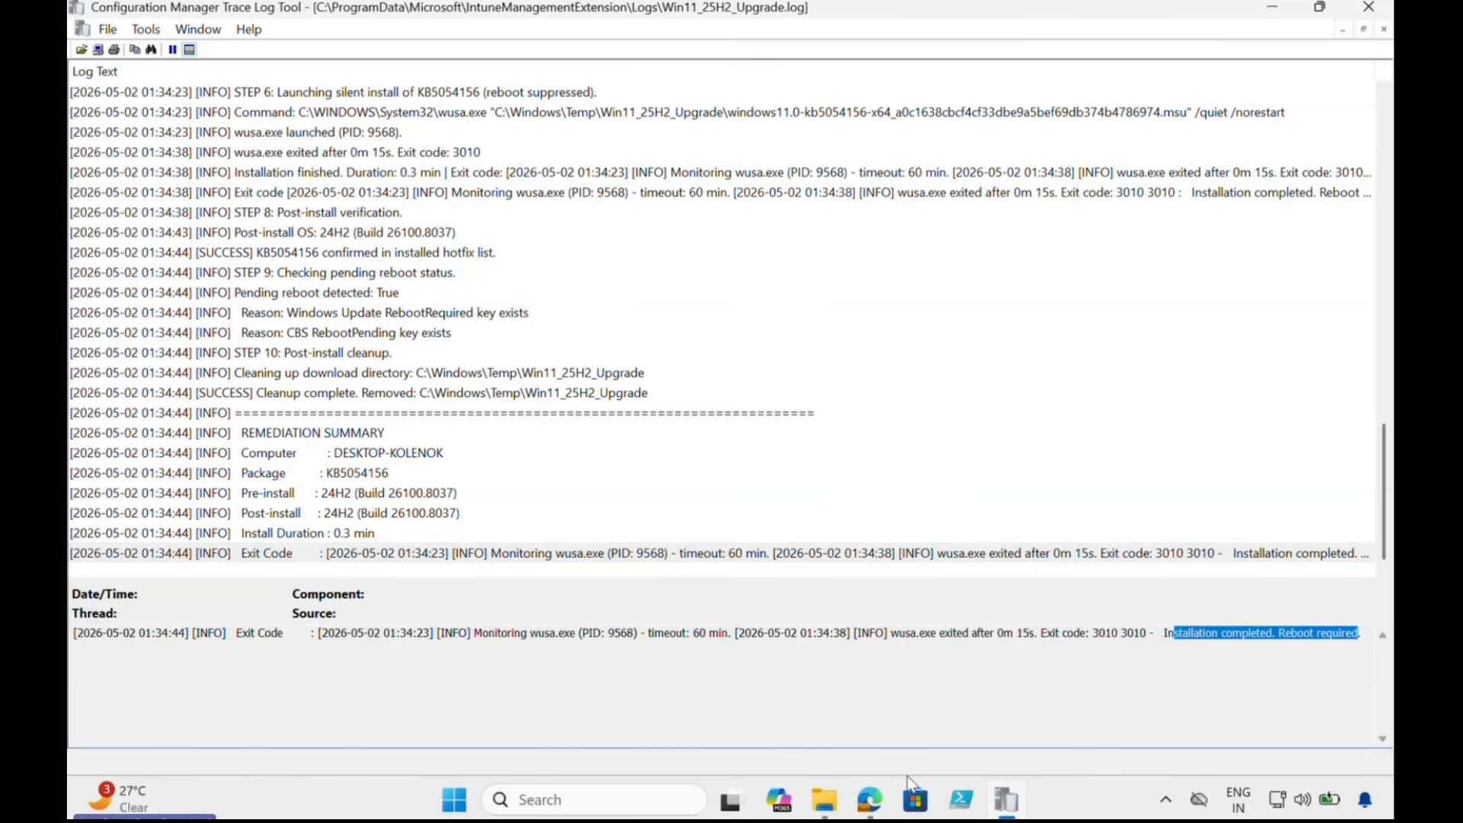
Switch to the Intune admin center in Edge and run the Windows 11, version 25H2 update remediation package on DESKTOP-KOLENOK
click(869, 812)
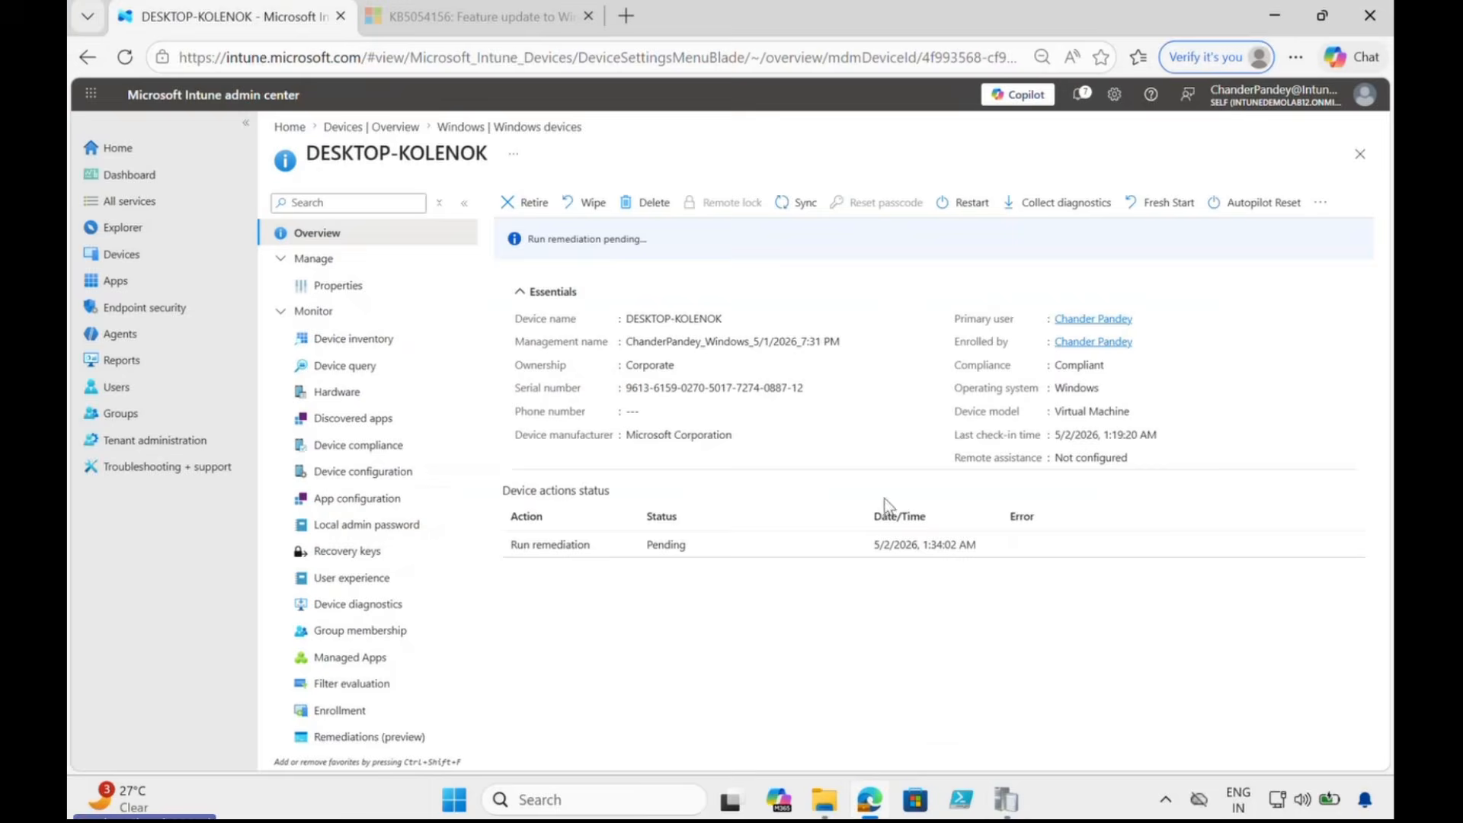
click(1323, 204)
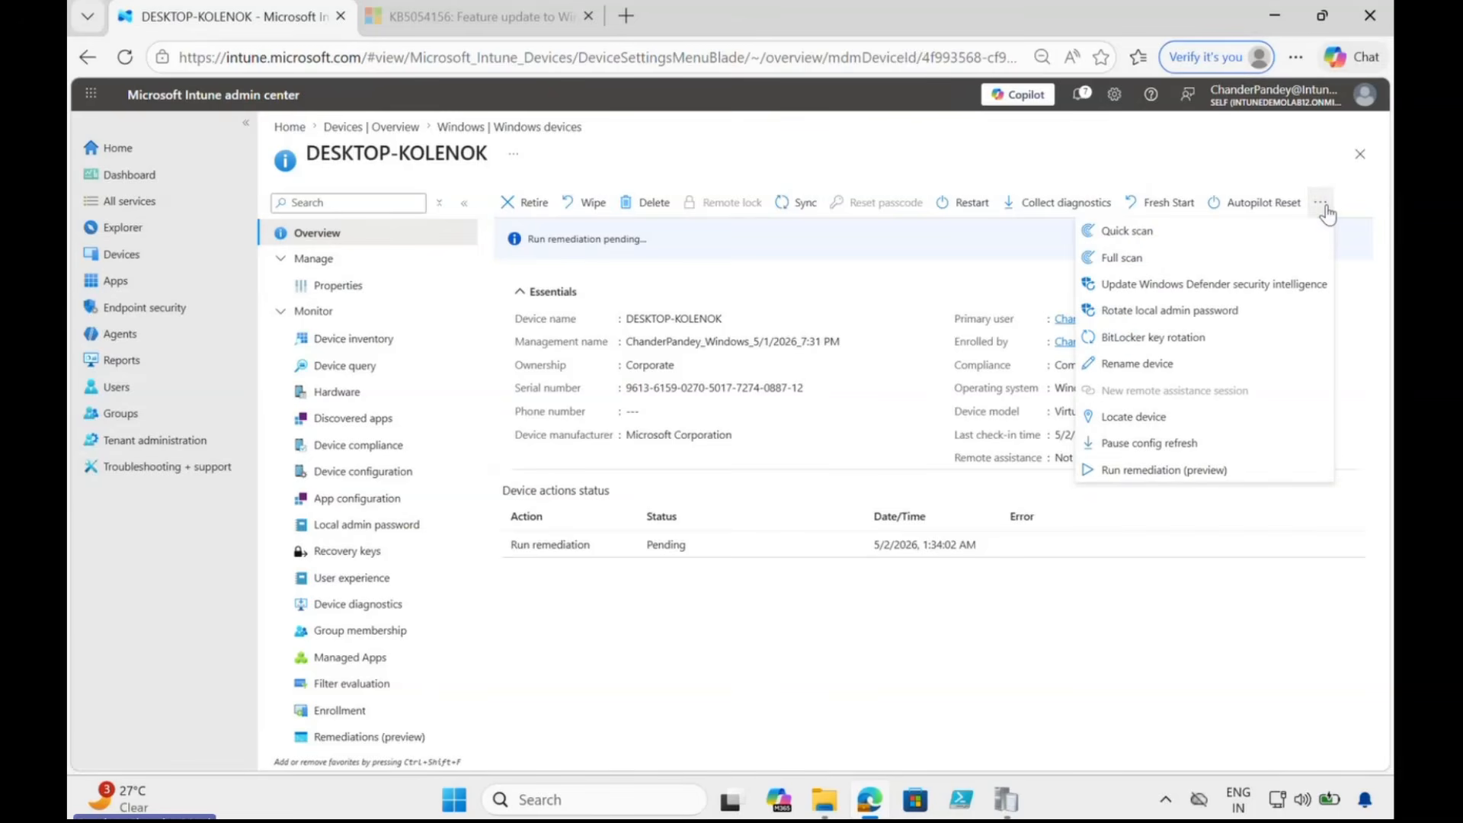
click(1140, 473)
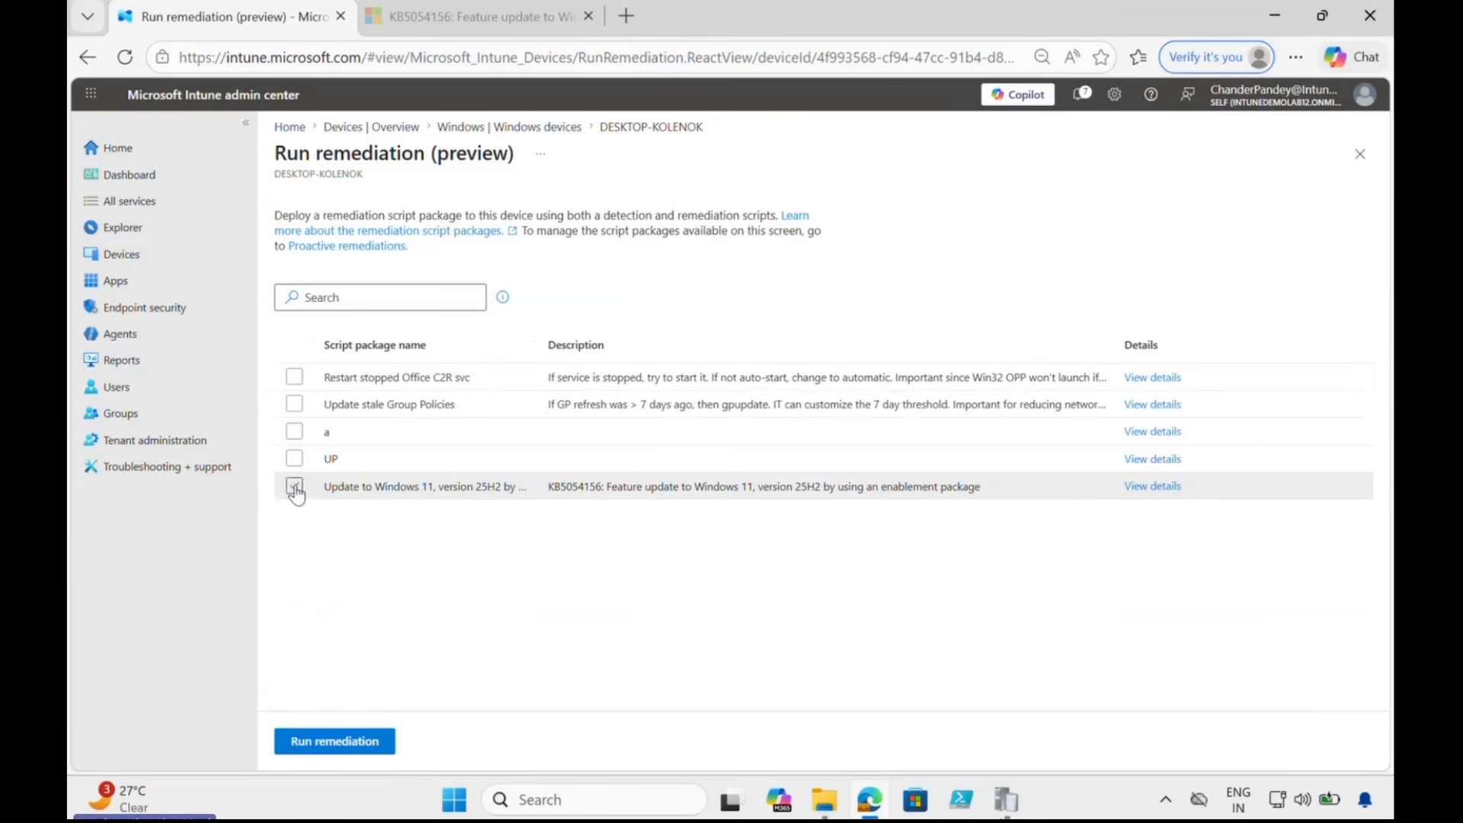
click(294, 486)
click(334, 742)
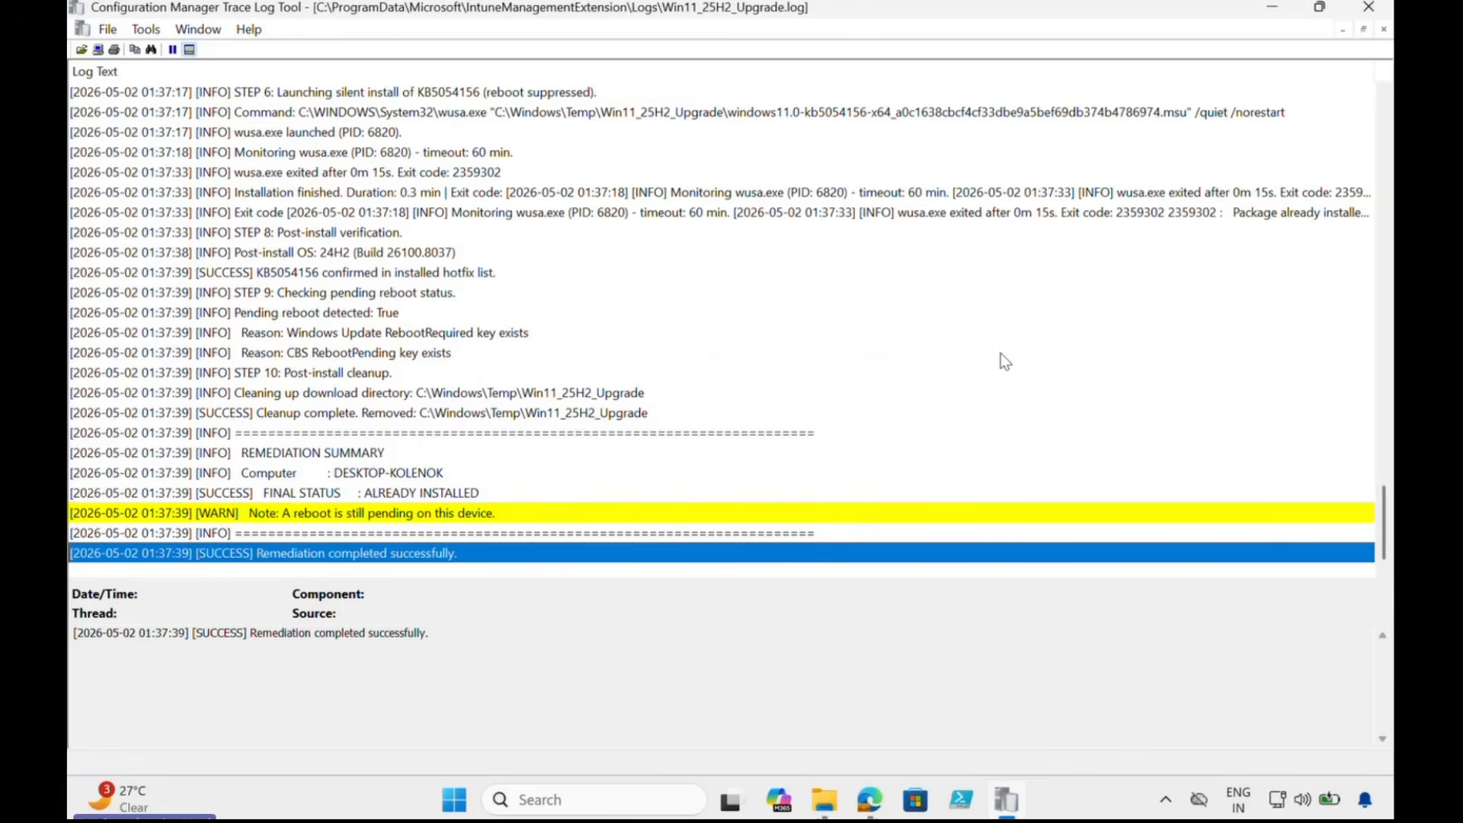
Restart the Windows device to complete the pending update installation
click(458, 813)
click(997, 732)
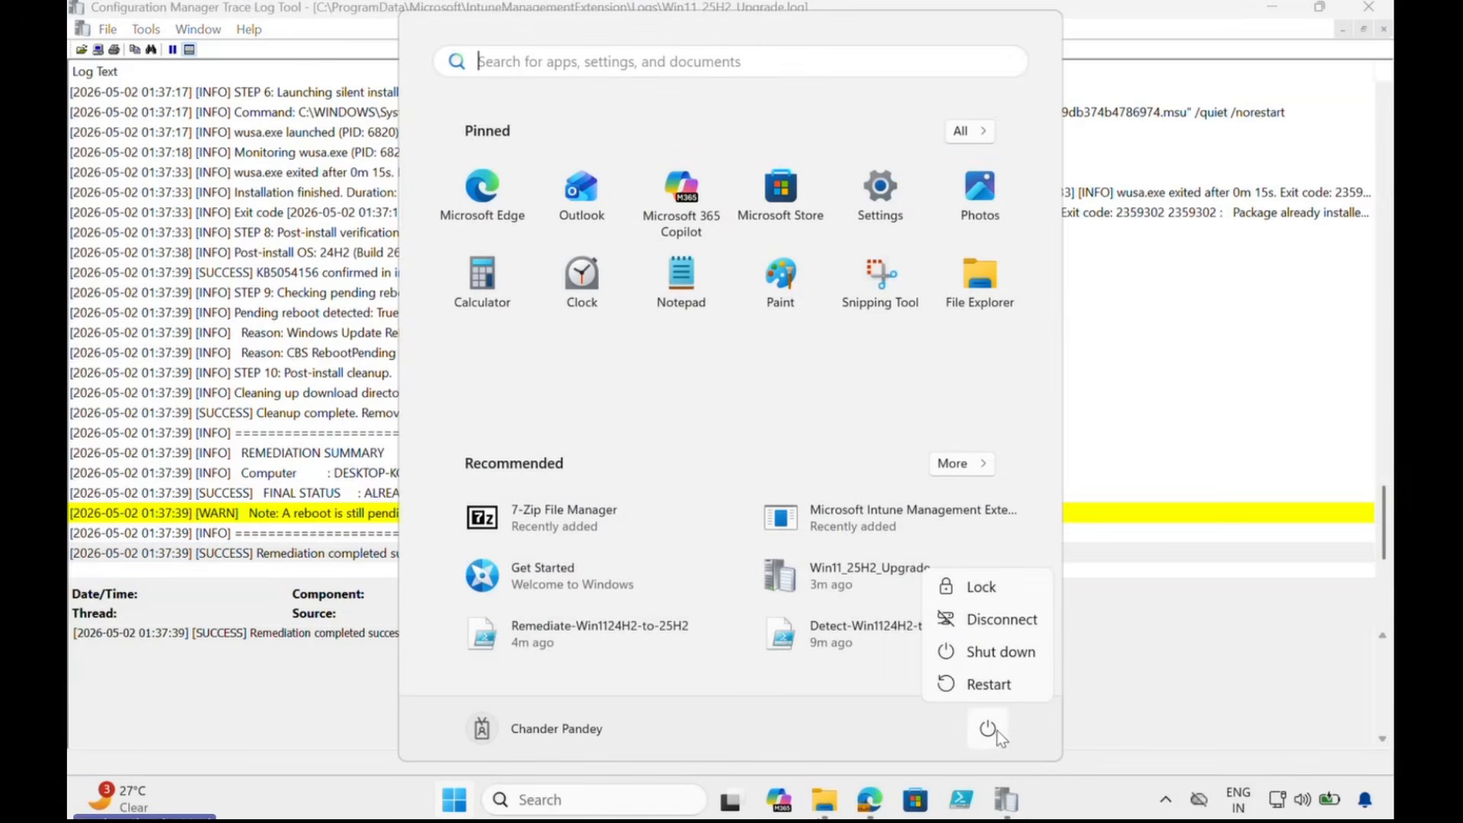
click(996, 684)
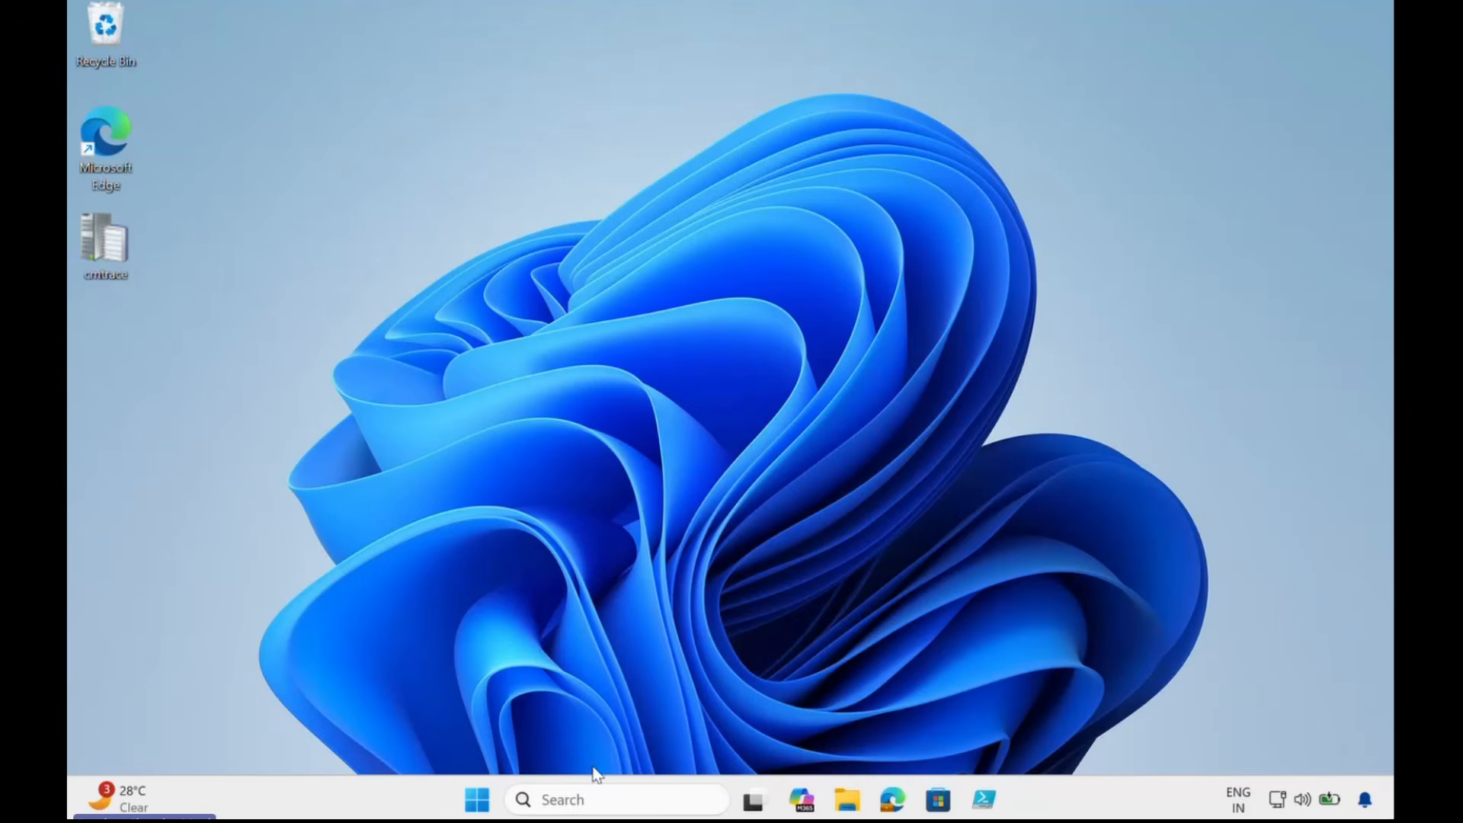
Run winver to check the Windows version and build after the restart, moving the About Windows dialog clear of the desktop icons
click(572, 801)
text(winver)
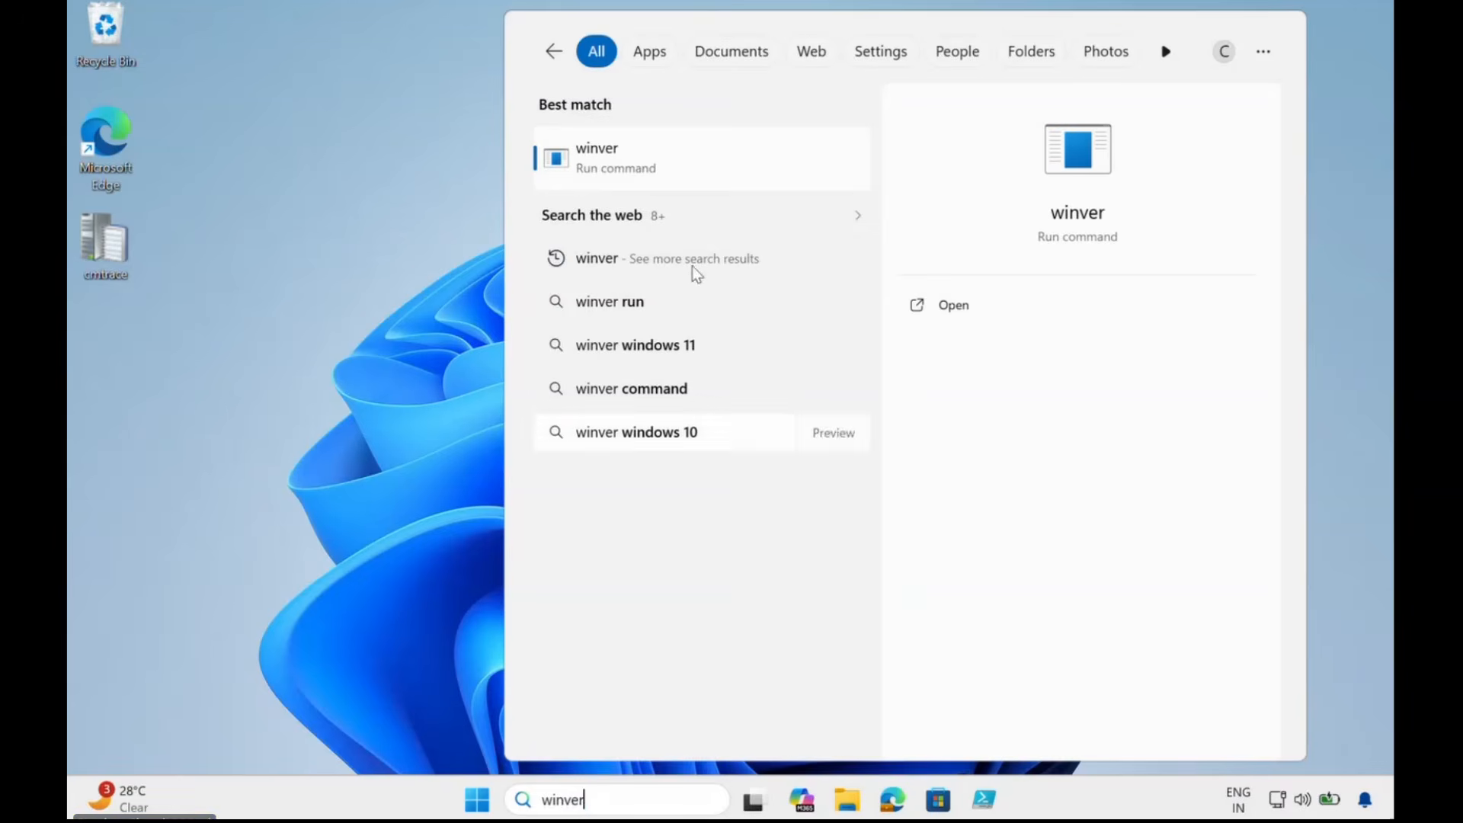
click(628, 162)
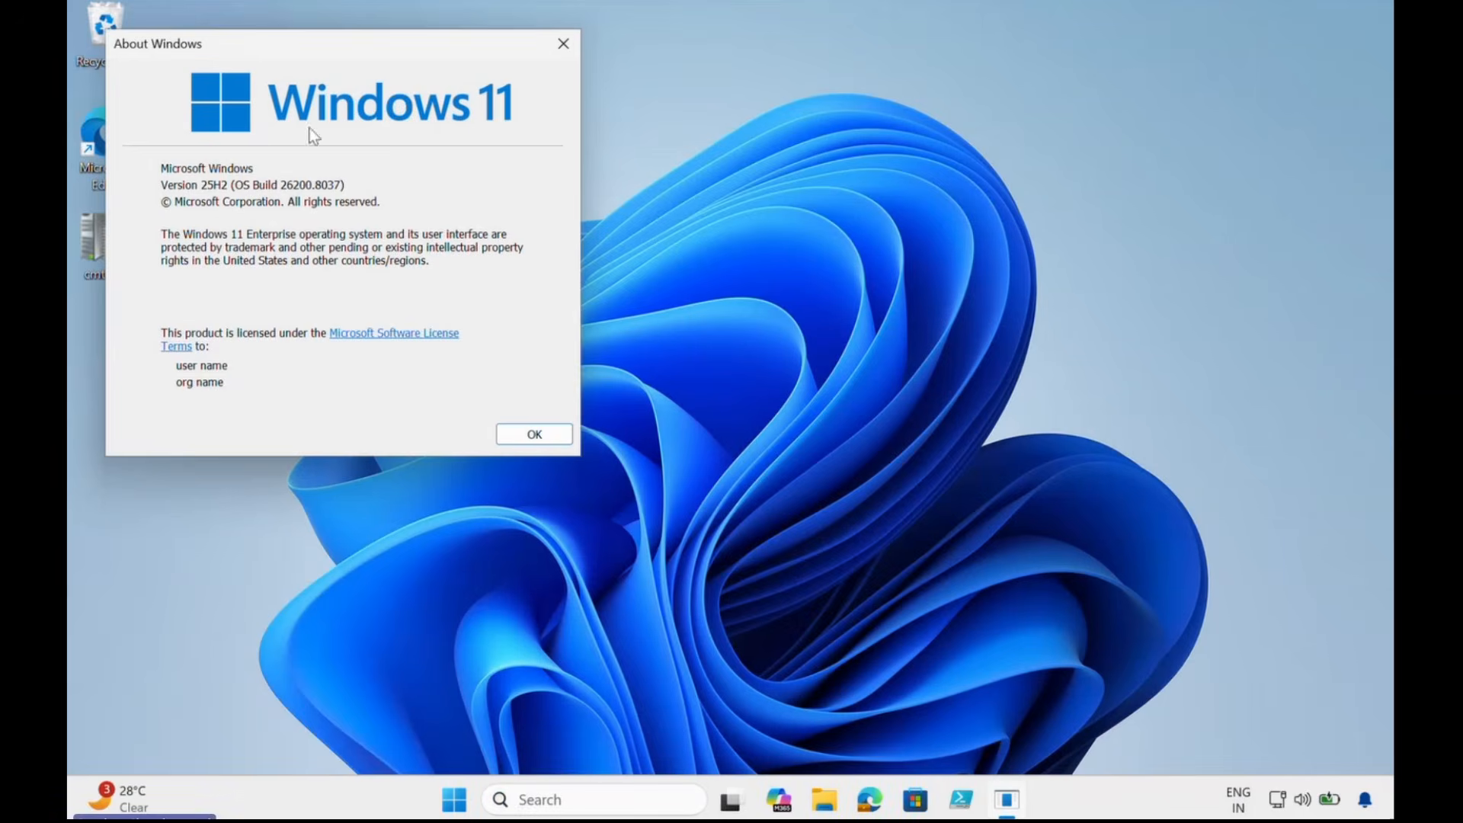
drag(313, 52, 530, 45)
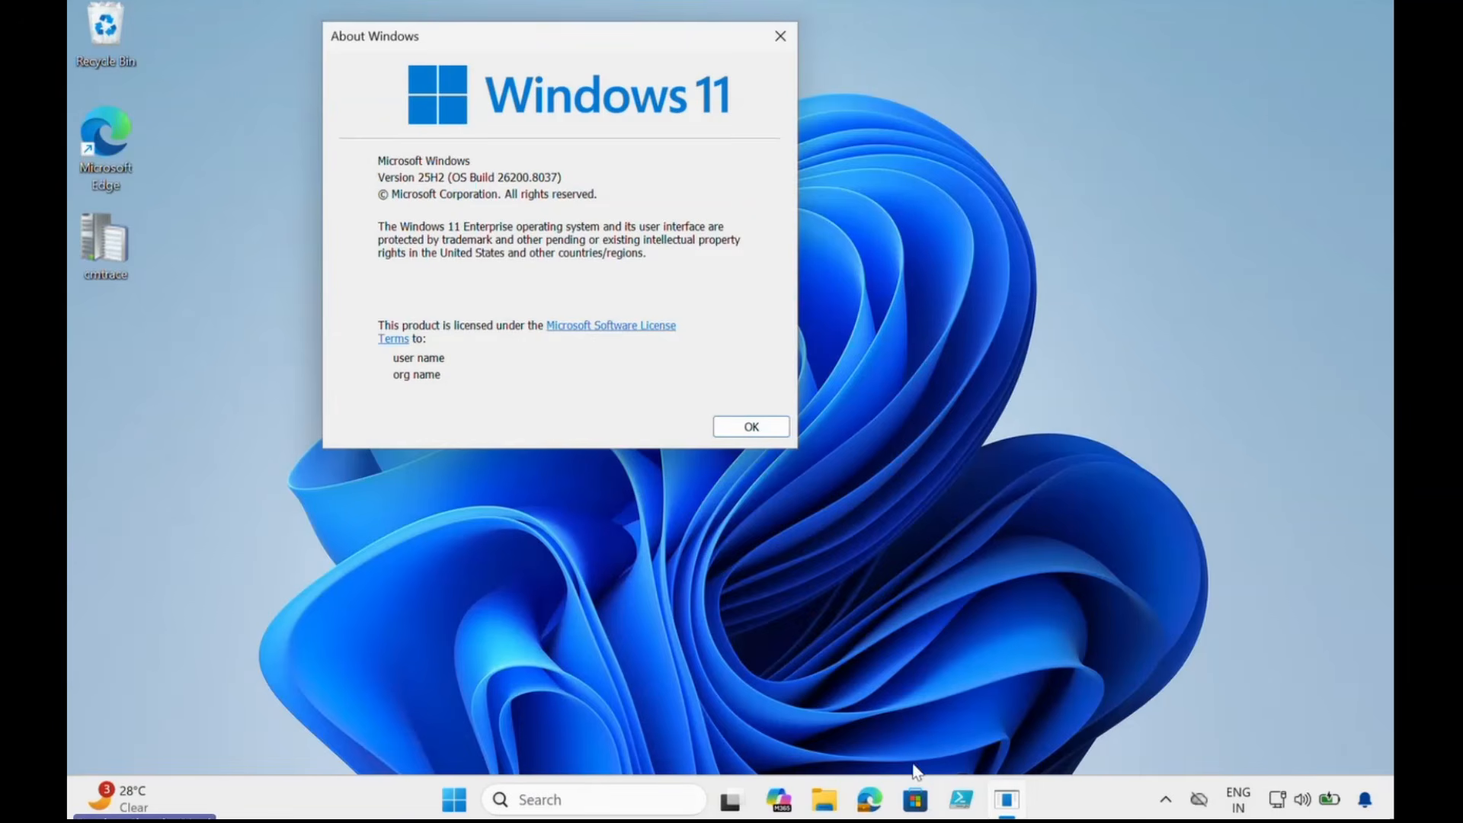
Reopen Edge with its previous pages restored and rerun the Windows 11 25H2 remediation package on the restarted device
click(872, 808)
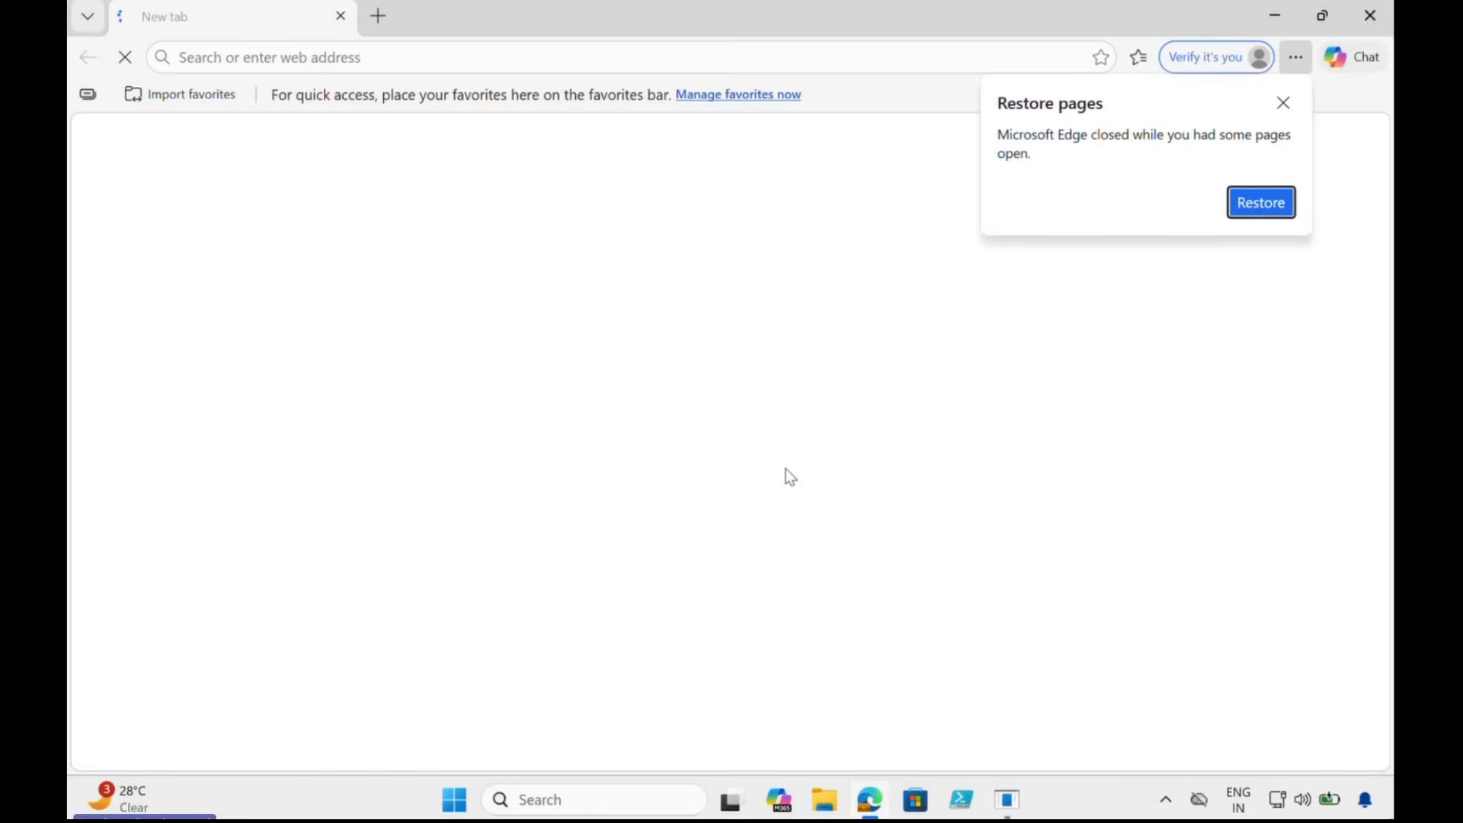
click(1261, 202)
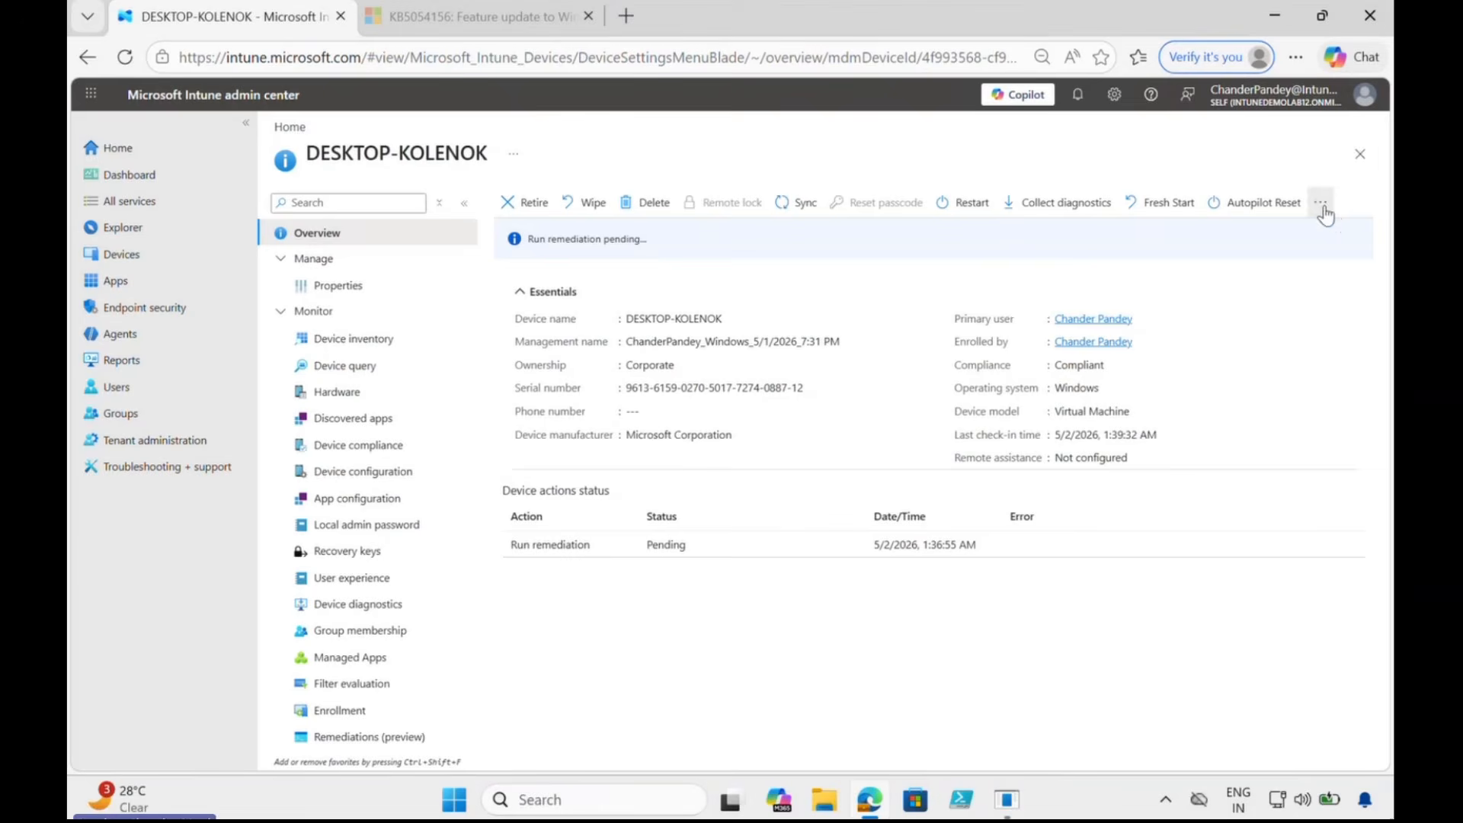
click(1320, 202)
click(1194, 470)
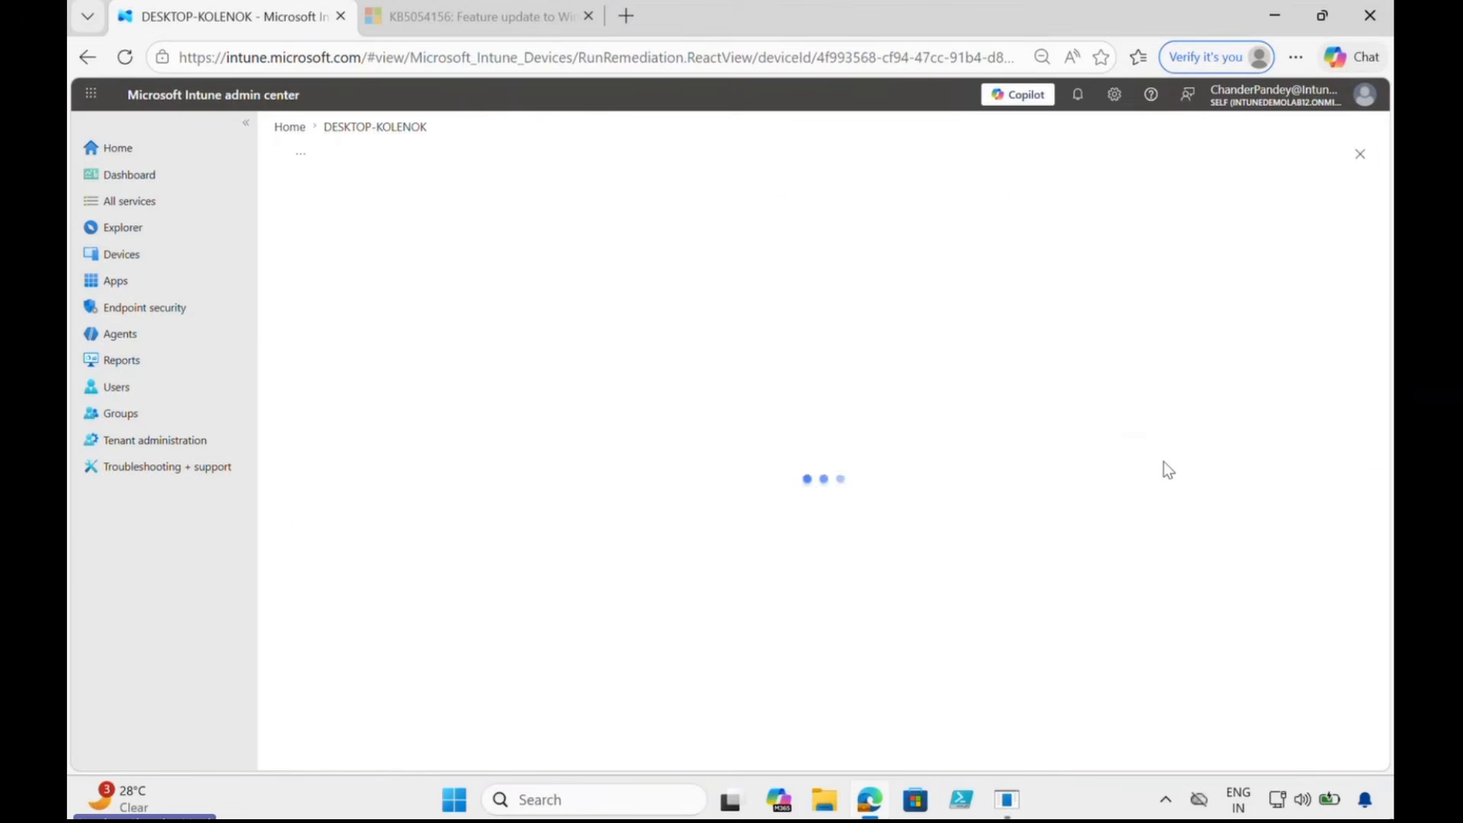
click(294, 486)
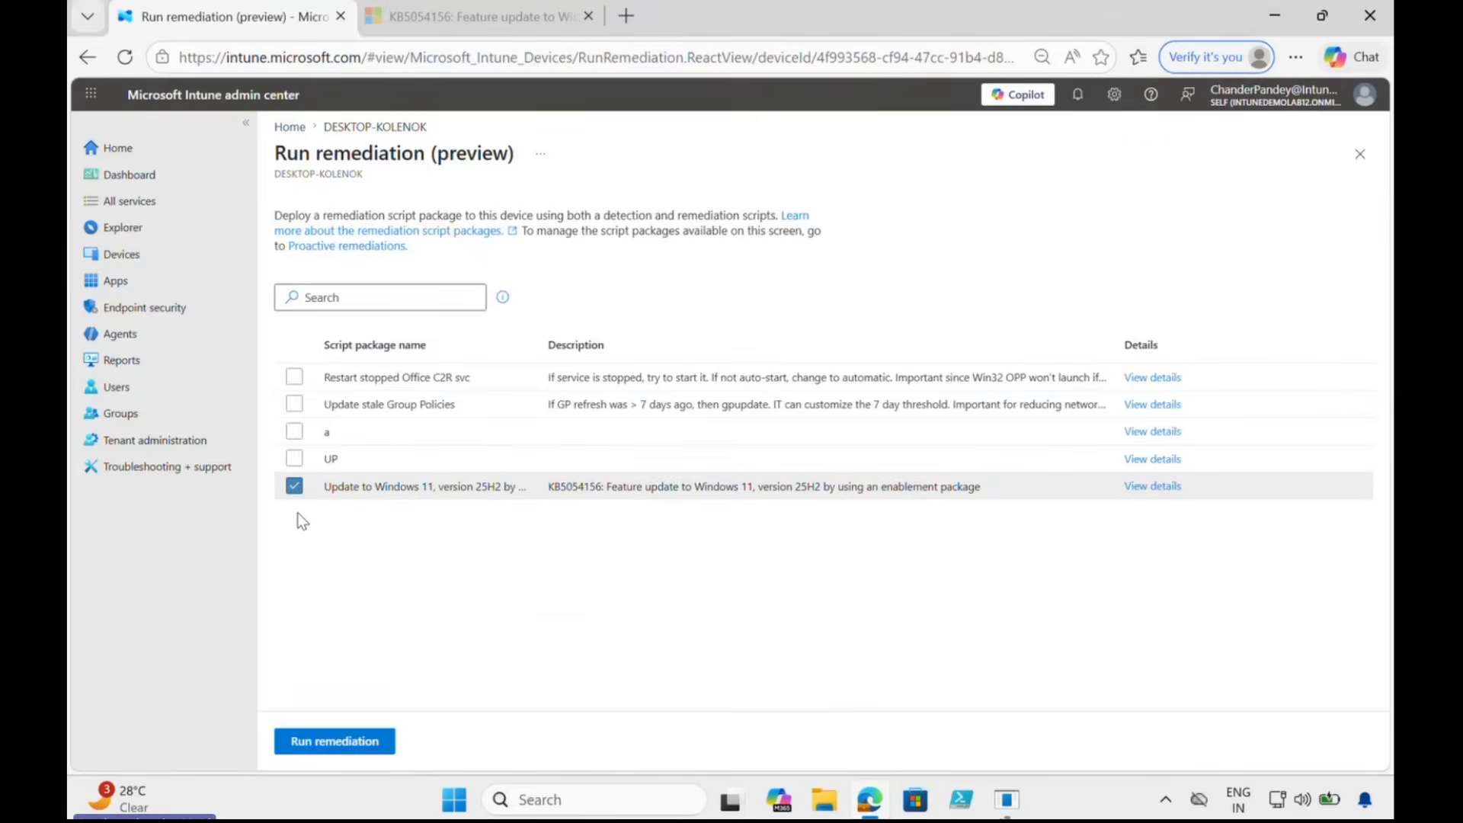
click(314, 740)
Open Win11_25H2_Upgrade.log and examine the new detection run's start, display version, remediation requirement and compliance result entries
click(827, 805)
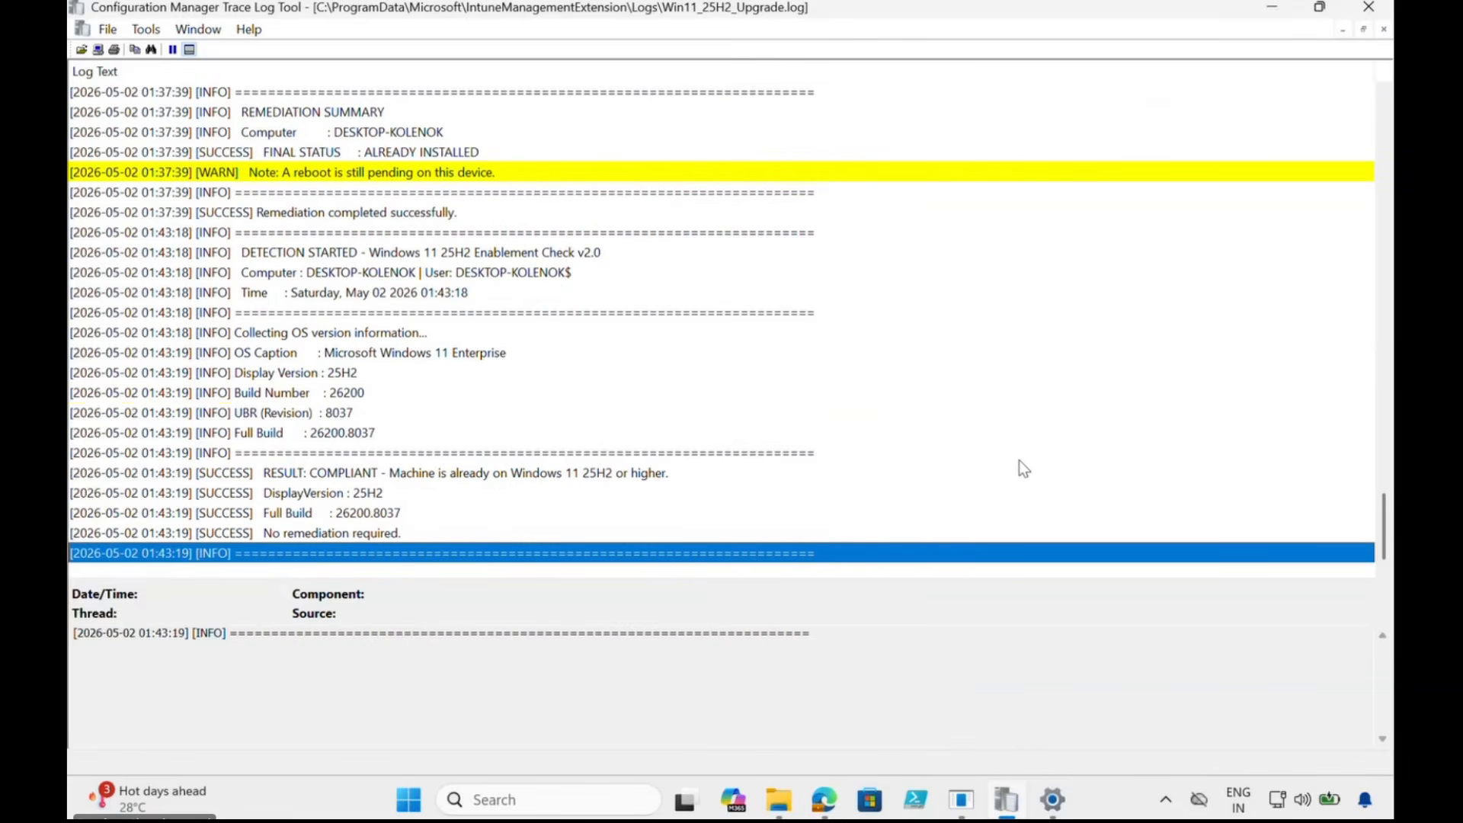
click(309, 254)
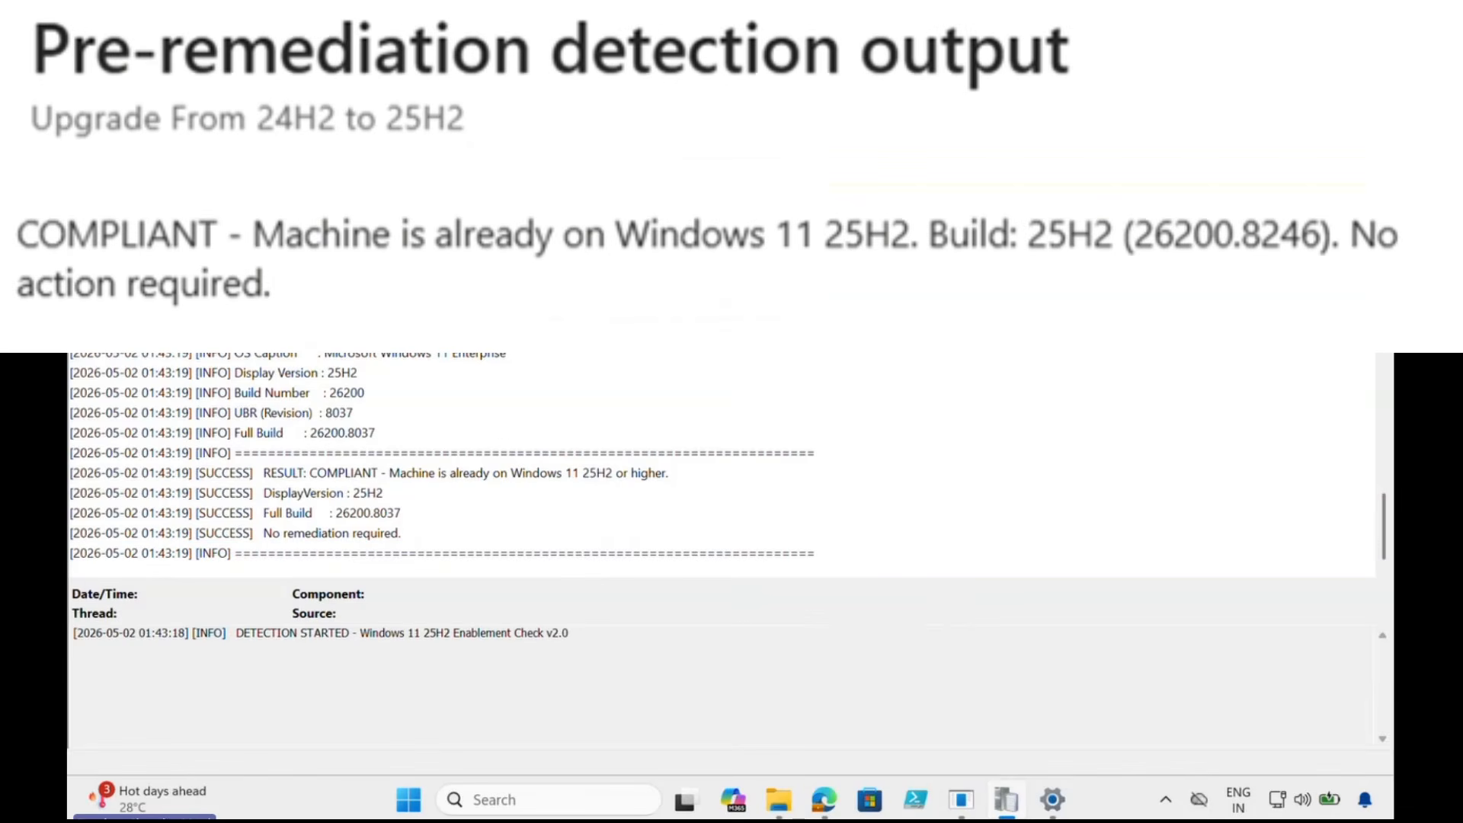
click(326, 375)
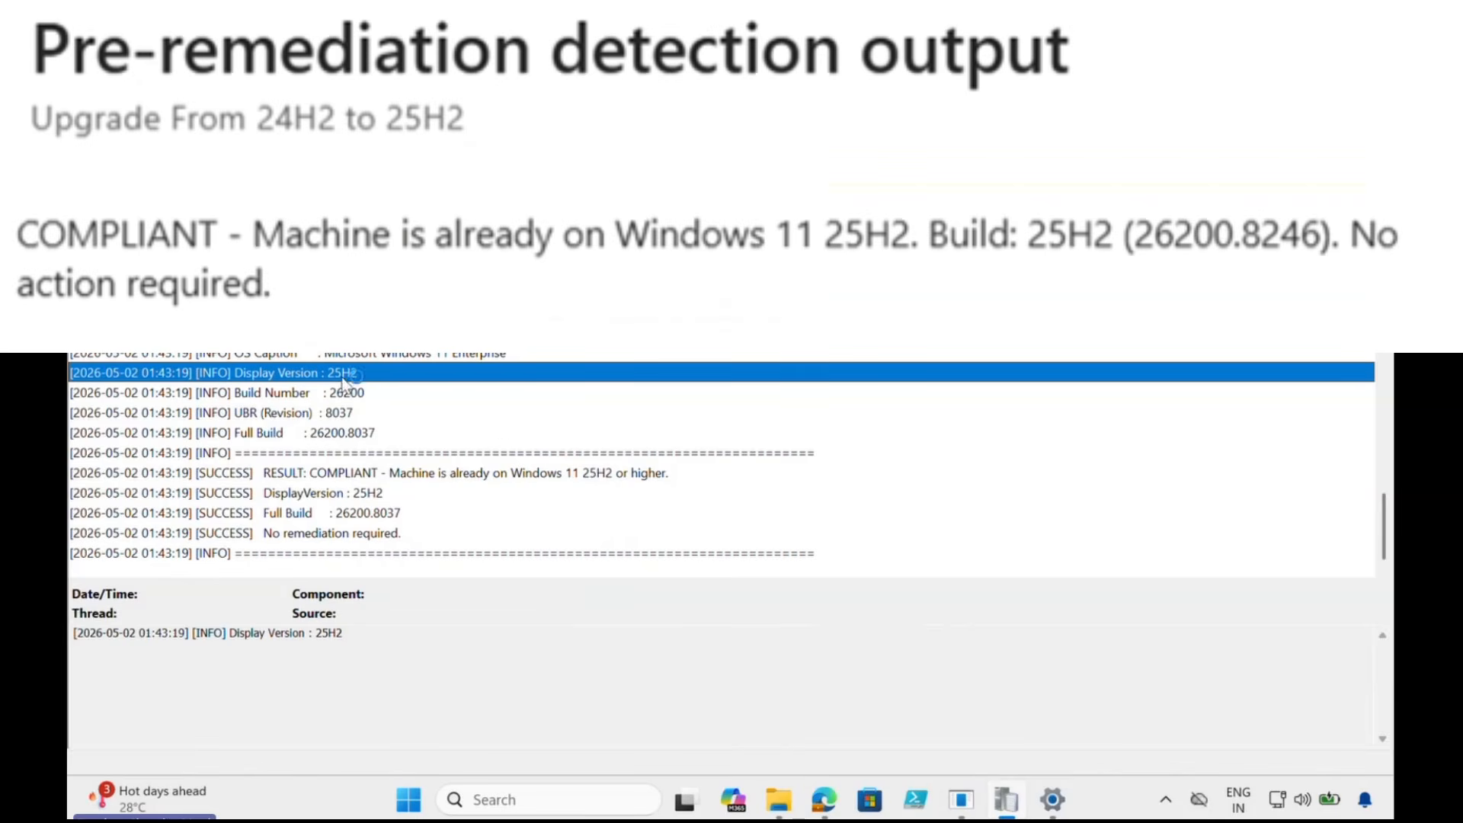
click(289, 534)
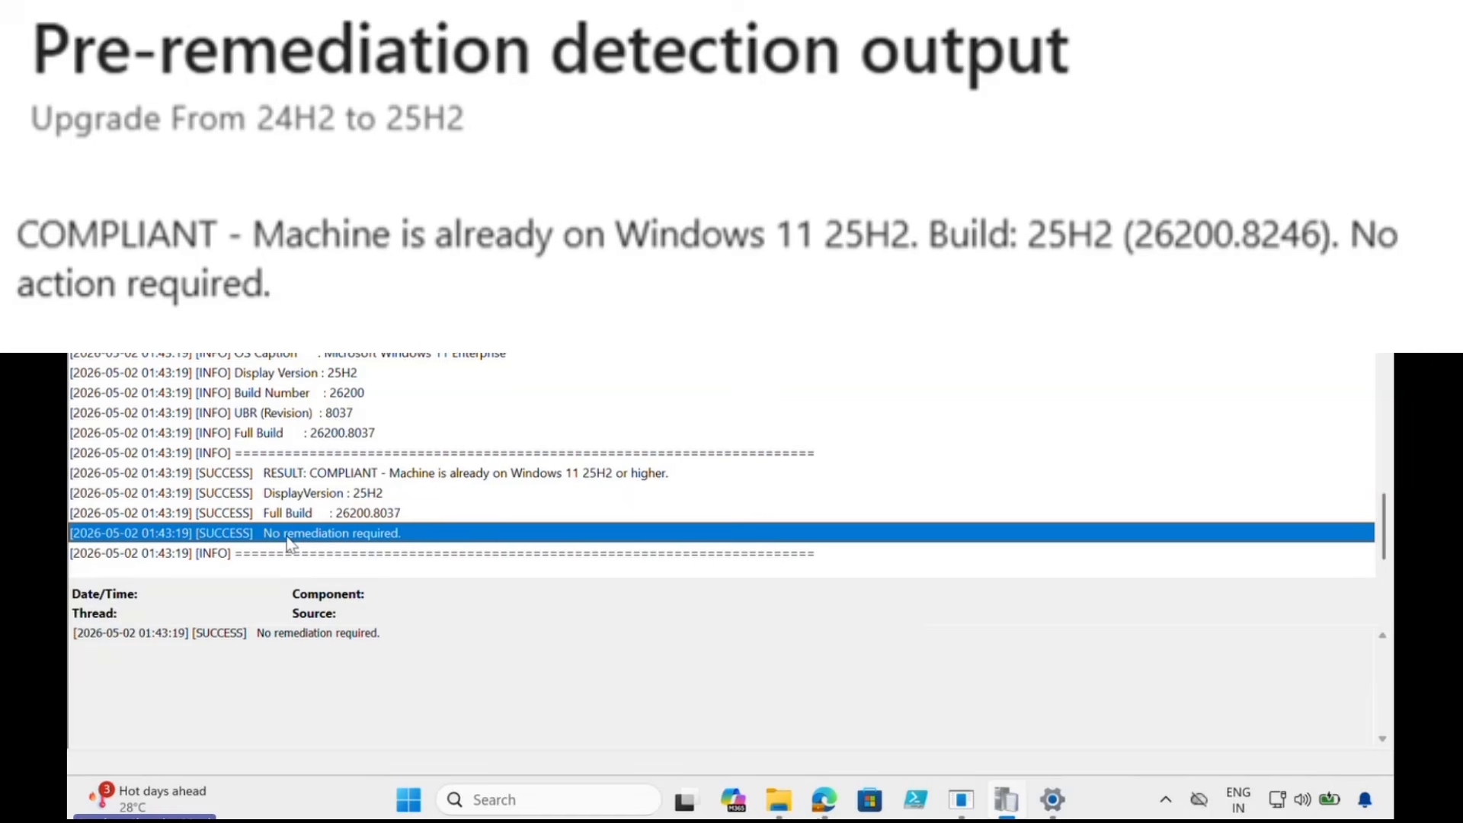
click(454, 477)
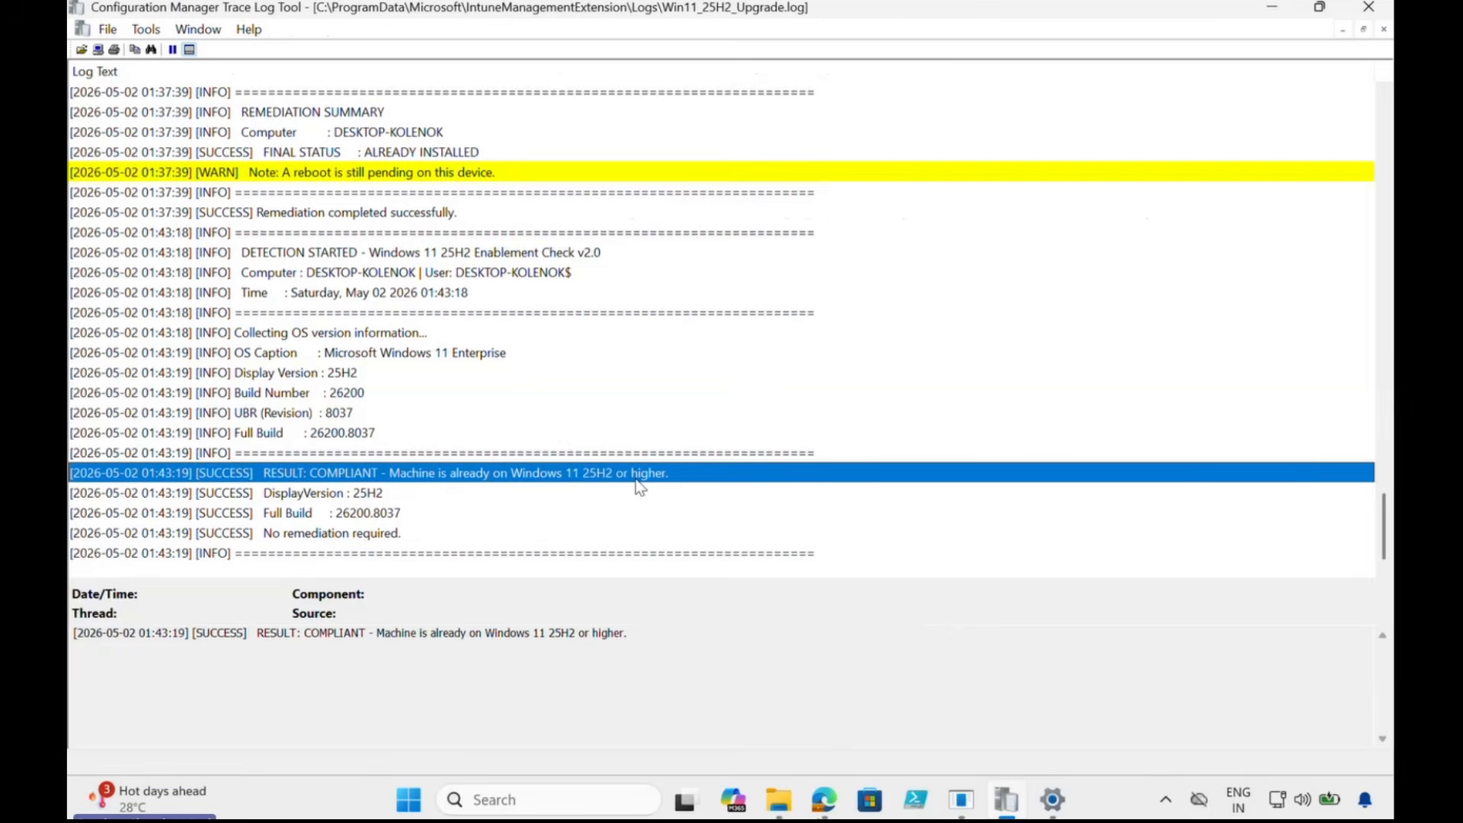